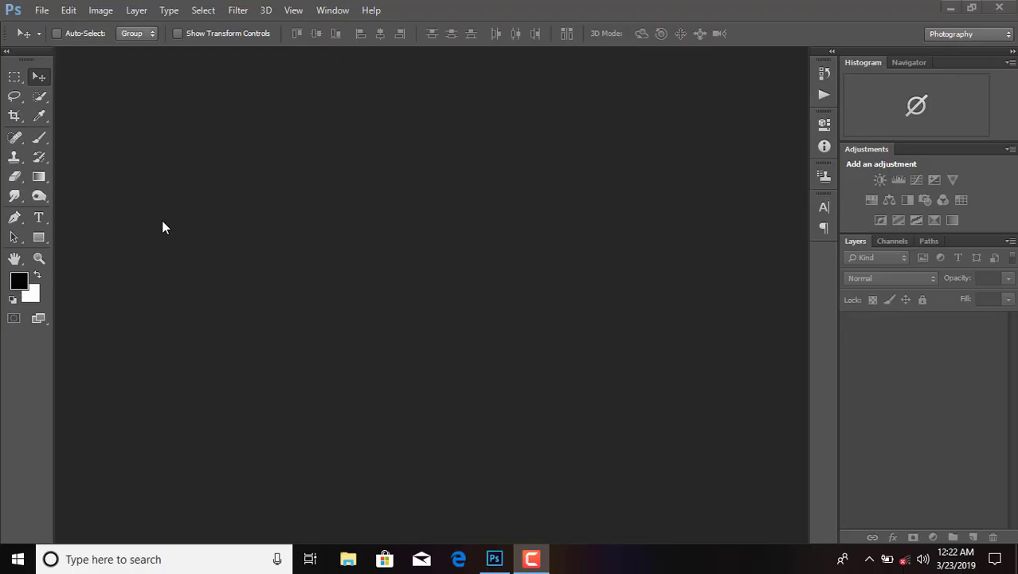
Open portrait_by_blair_w.jpg from the Stocks folder as a new document.
{"action": "left_click", "coordinate": [39, 9]}
{"action": "left_click", "coordinate": [68, 39]}
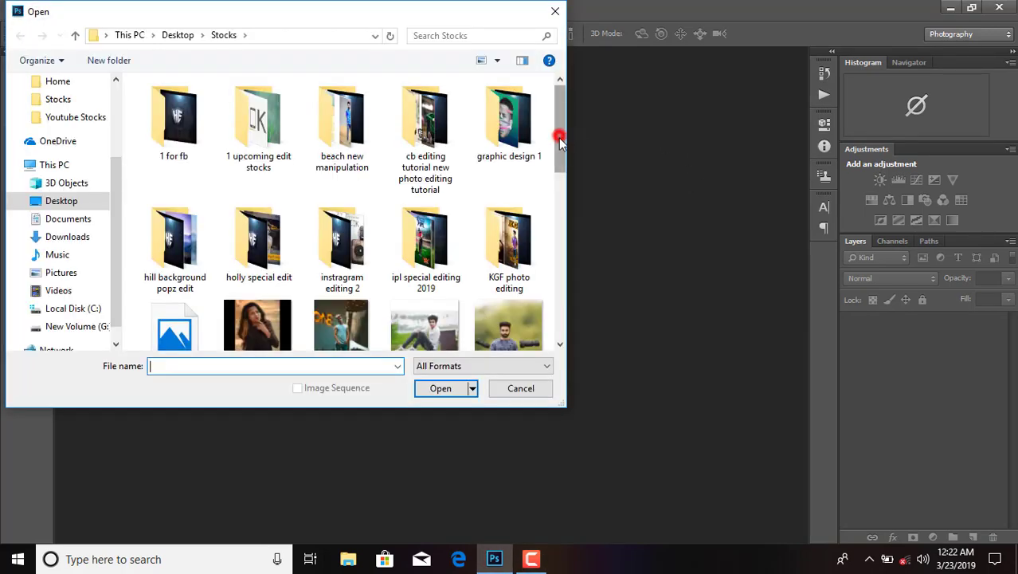
{"action": "left_click_drag", "start_coordinate": [570, 188], "coordinate": [534, 270]}
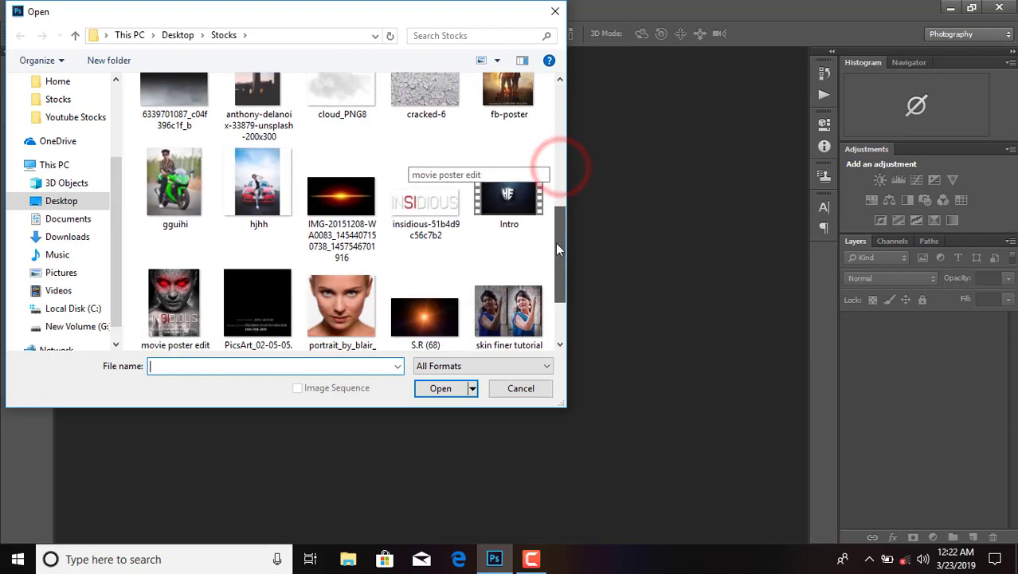
{"action": "double_click", "coordinate": [329, 265]}
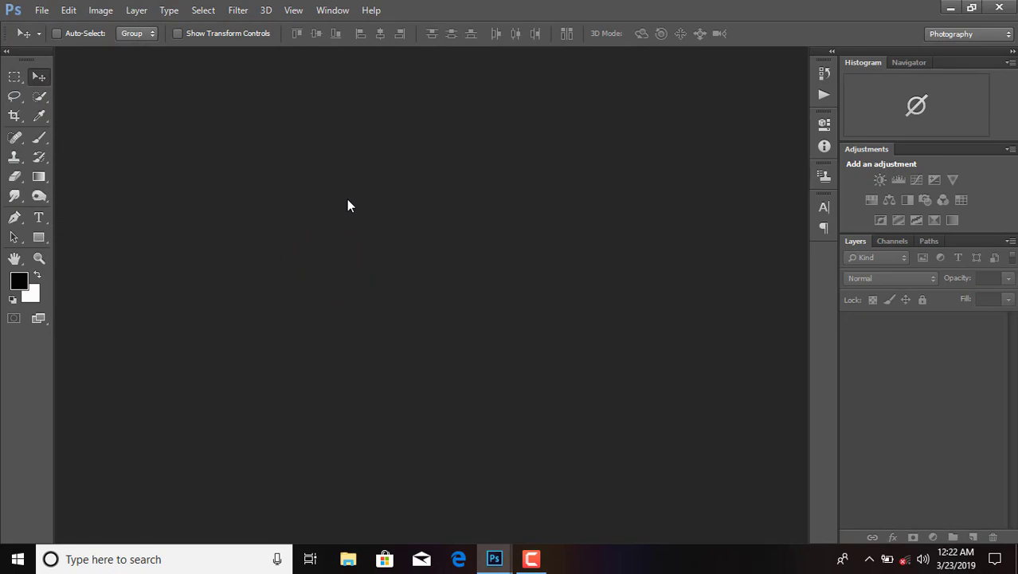
{"action": "mouse_move", "coordinate": [268, 58]}
{"action": "left_mouse_down"}
{"action": "mouse_move", "coordinate": [292, 57]}
{"action": "mouse_move", "coordinate": [272, 51]}
{"action": "left_mouse_up"}
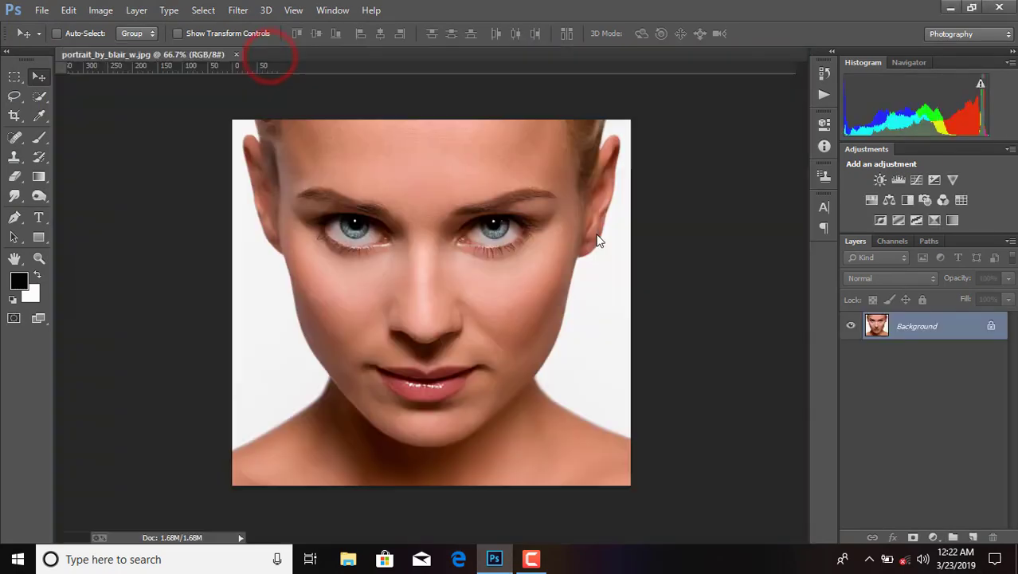
Unlock the Background layer, Quick-Select the face and neck, and mask out the white backdrop.
{"action": "left_click", "coordinate": [993, 327]}
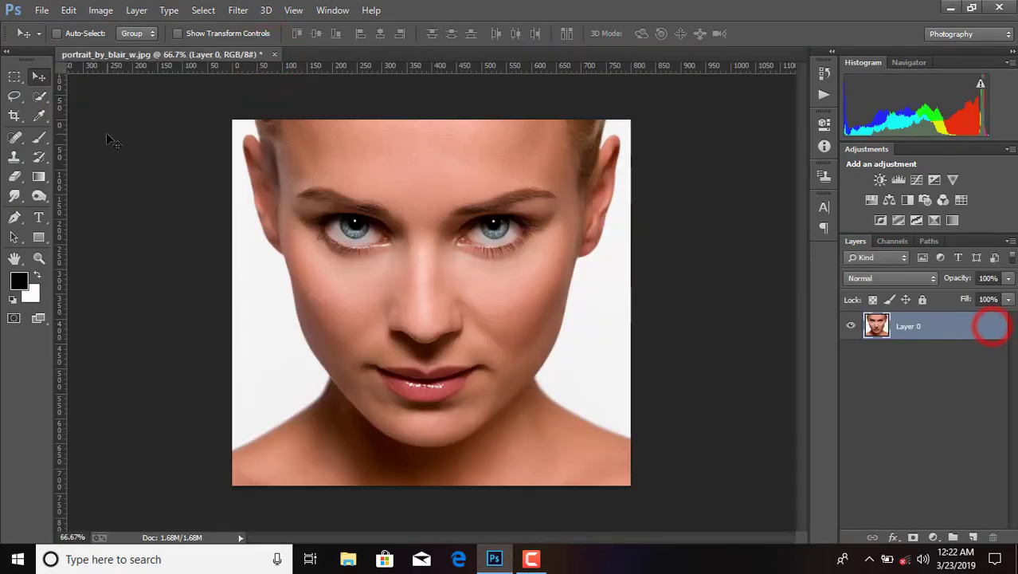
{"action": "left_click", "coordinate": [40, 99]}
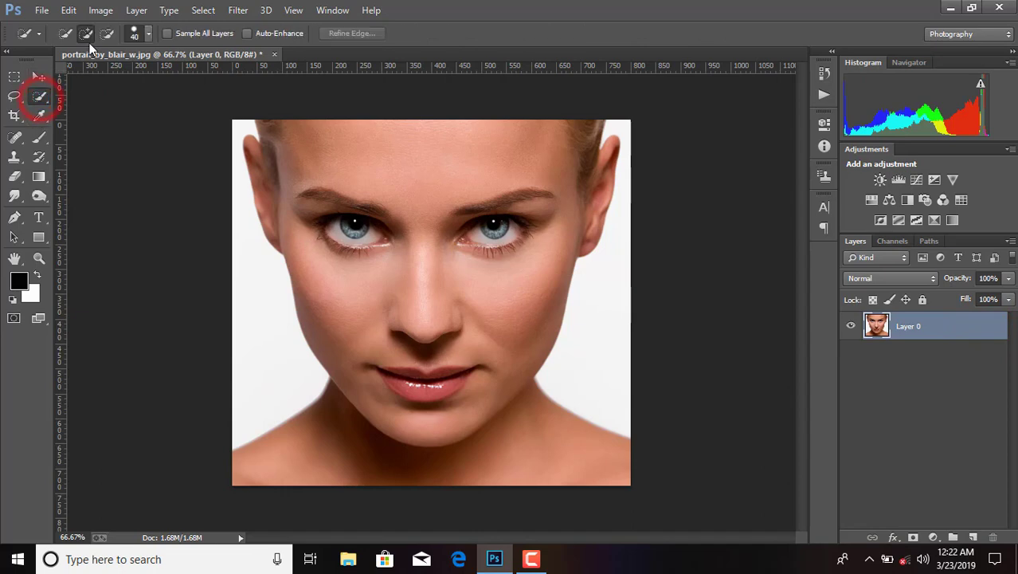
{"action": "left_click_drag", "start_coordinate": [422, 474], "coordinate": [477, 253]}
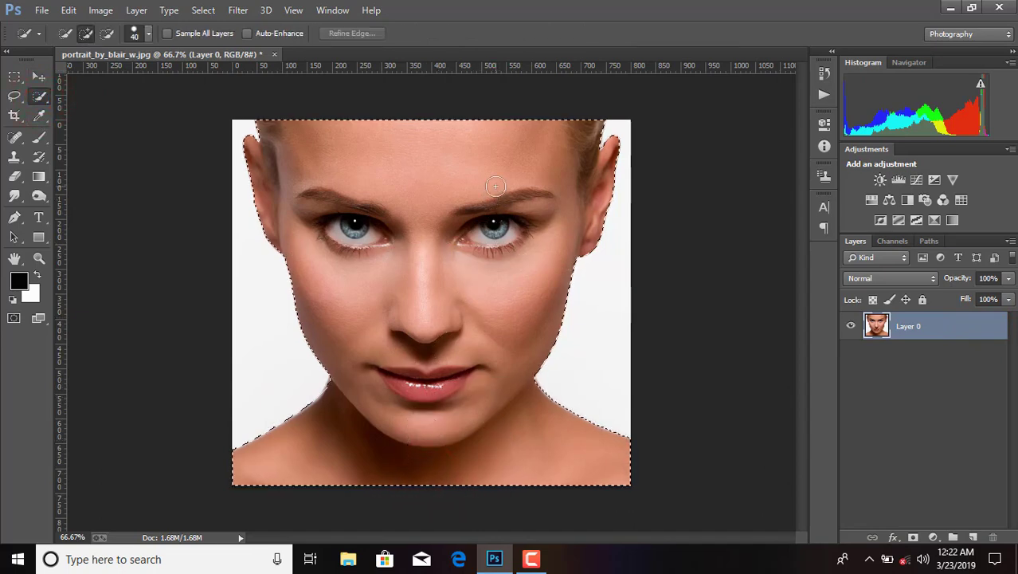
{"action": "left_click_drag", "start_coordinate": [477, 254], "coordinate": [496, 203]}
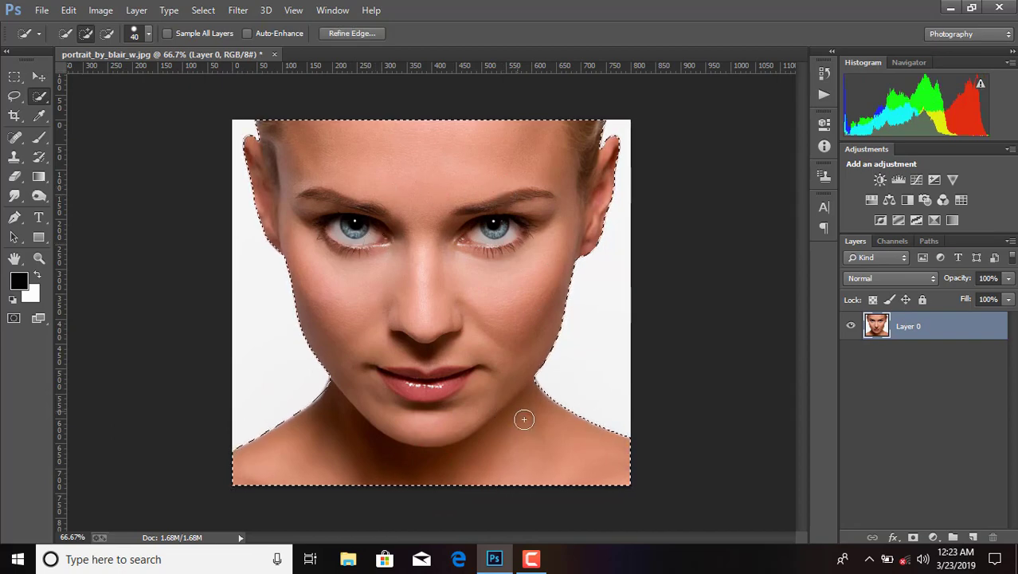
{"action": "left_click", "coordinate": [914, 537]}
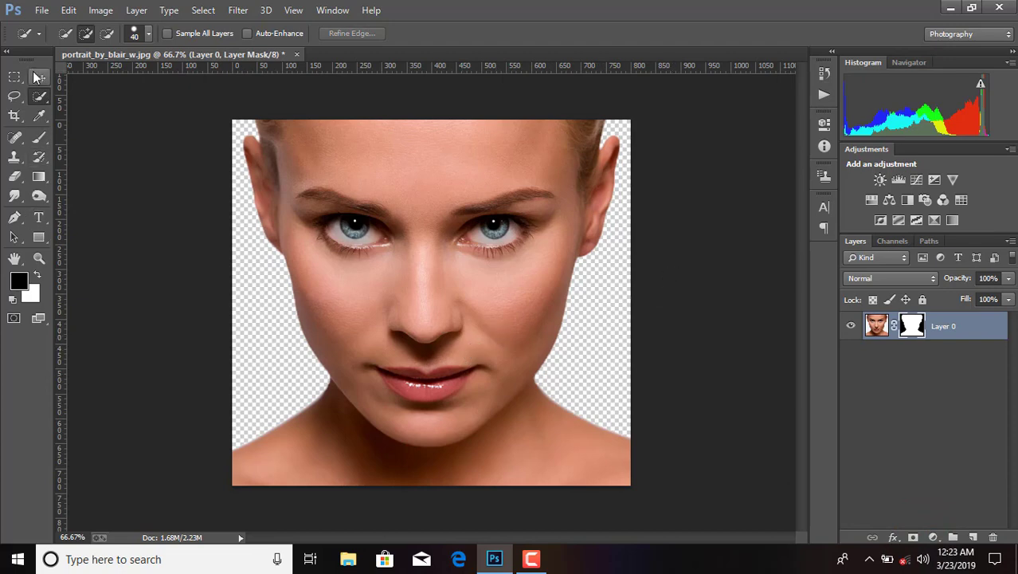
{"action": "left_click", "coordinate": [36, 76]}
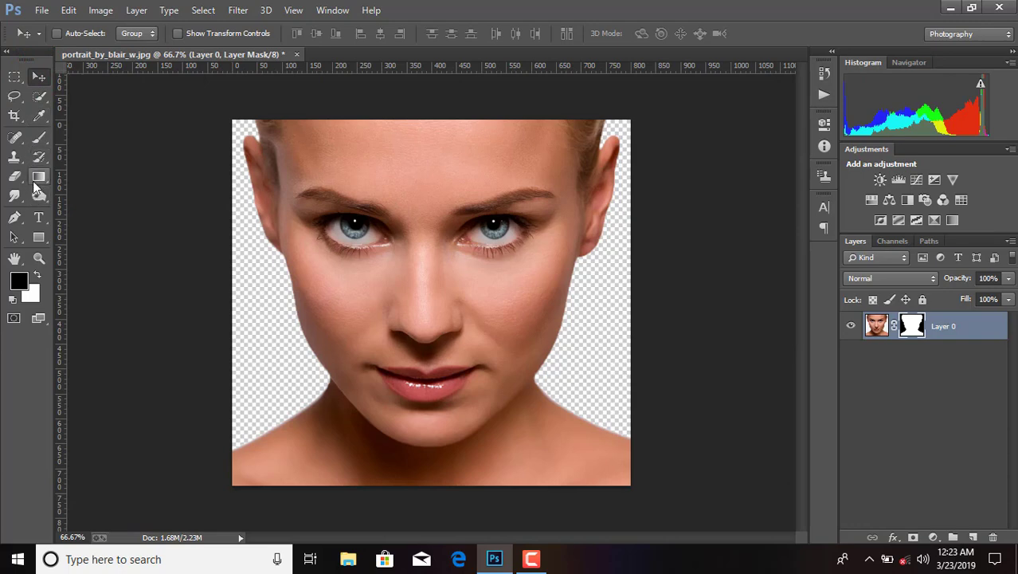
{"action": "left_click", "coordinate": [39, 118]}
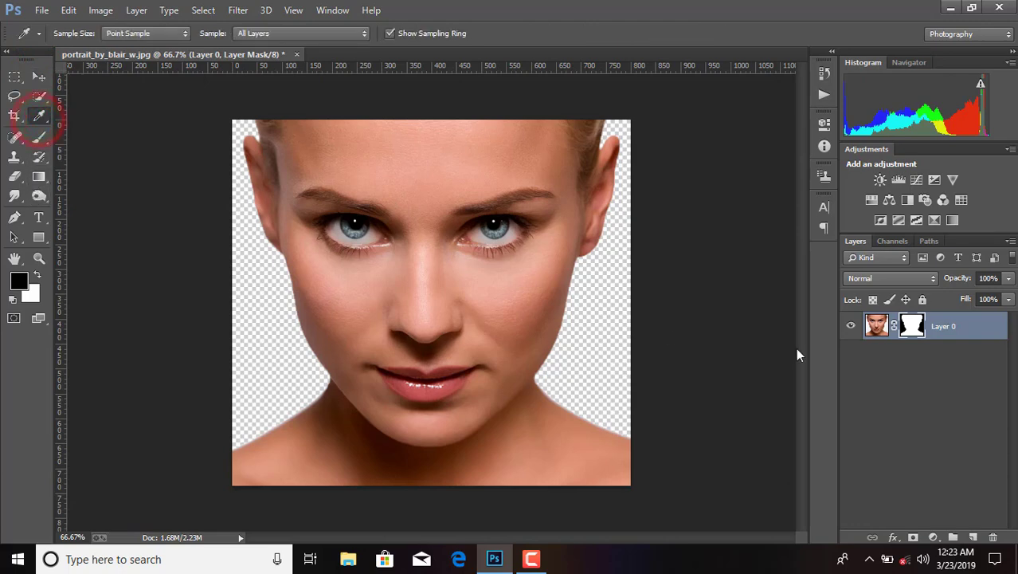
Add a new empty Layer 1, zoom in on the eye, and sample a pale grey.
{"action": "left_click", "coordinate": [969, 538]}
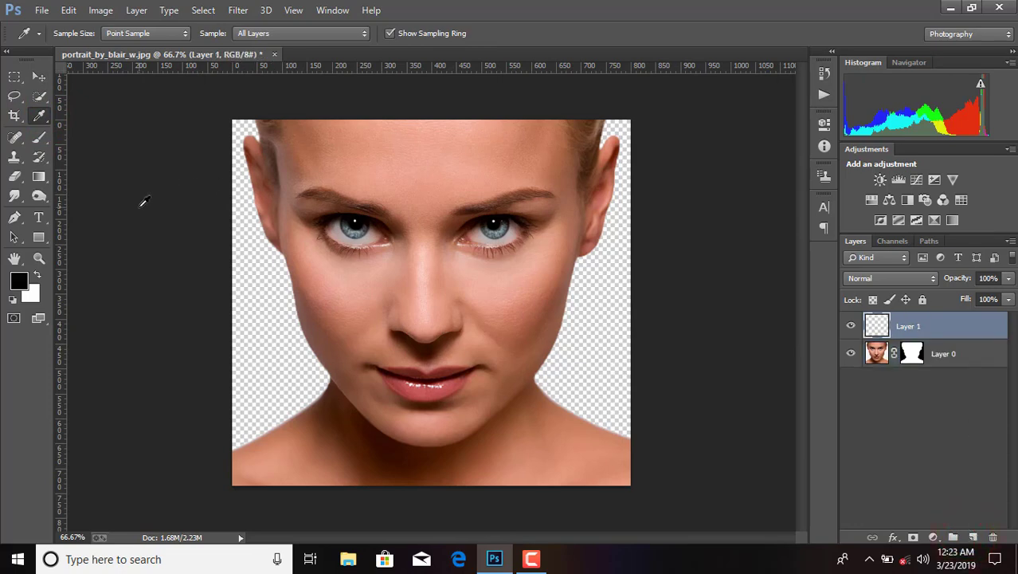
{"action": "key", "text": "ctrl+plus"}
{"action": "key", "text": "ctrl+plus"}
{"action": "key", "text": "ctrl+plus"}
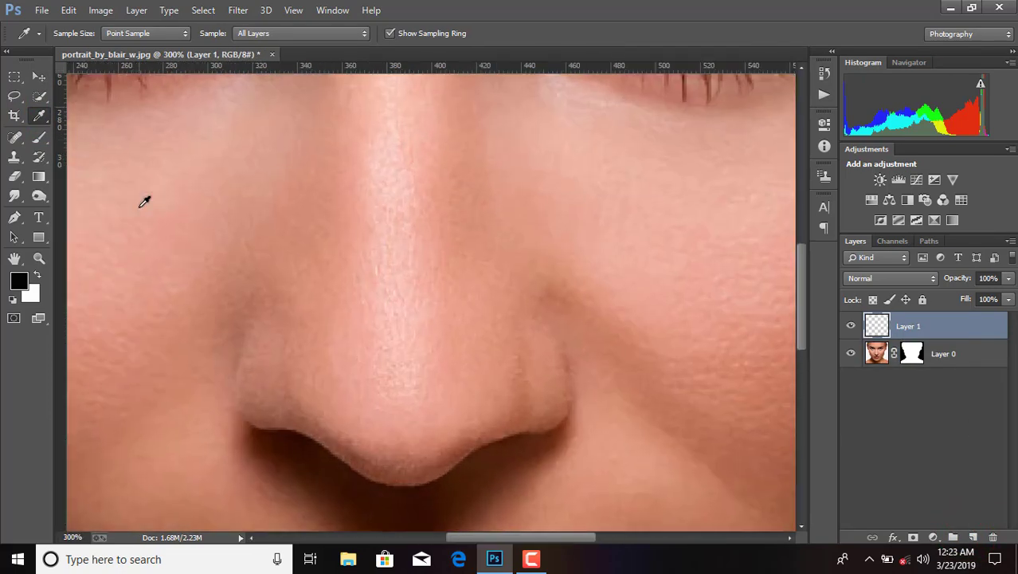
{"action": "left_click_drag", "start_coordinate": [547, 537], "coordinate": [581, 537]}
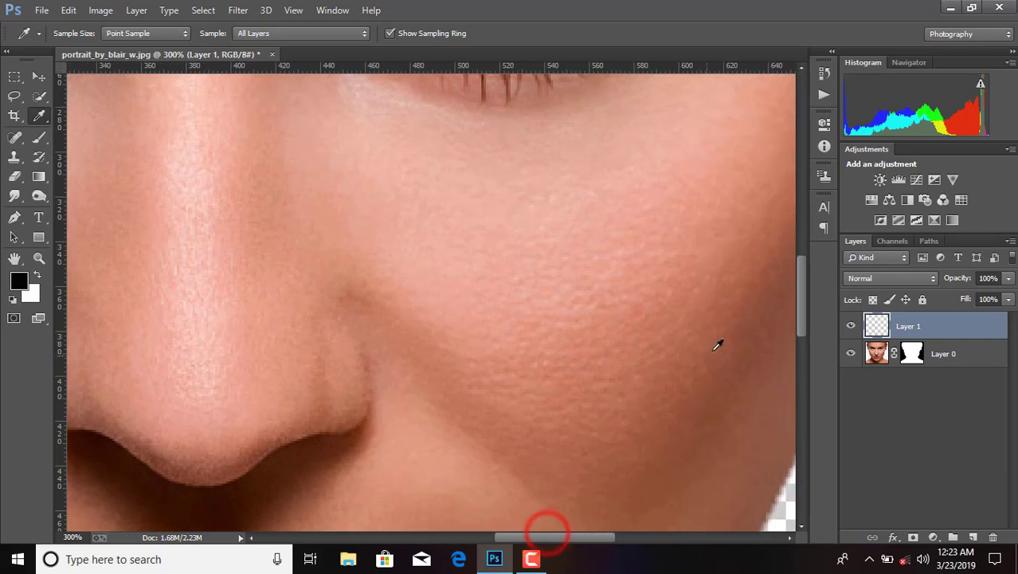
{"action": "left_click_drag", "start_coordinate": [801, 321], "coordinate": [801, 275]}
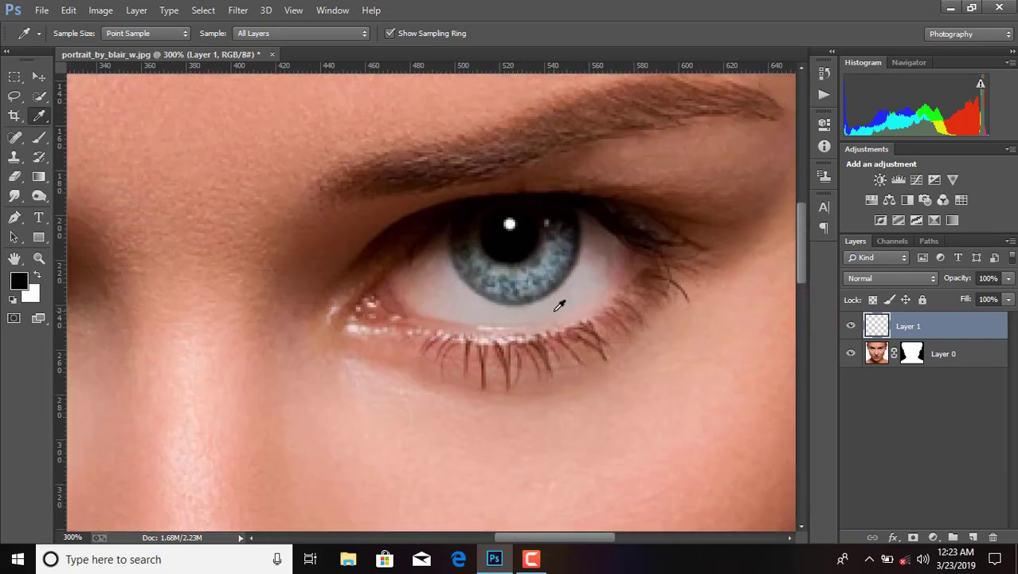
{"action": "left_click", "coordinate": [39, 137]}
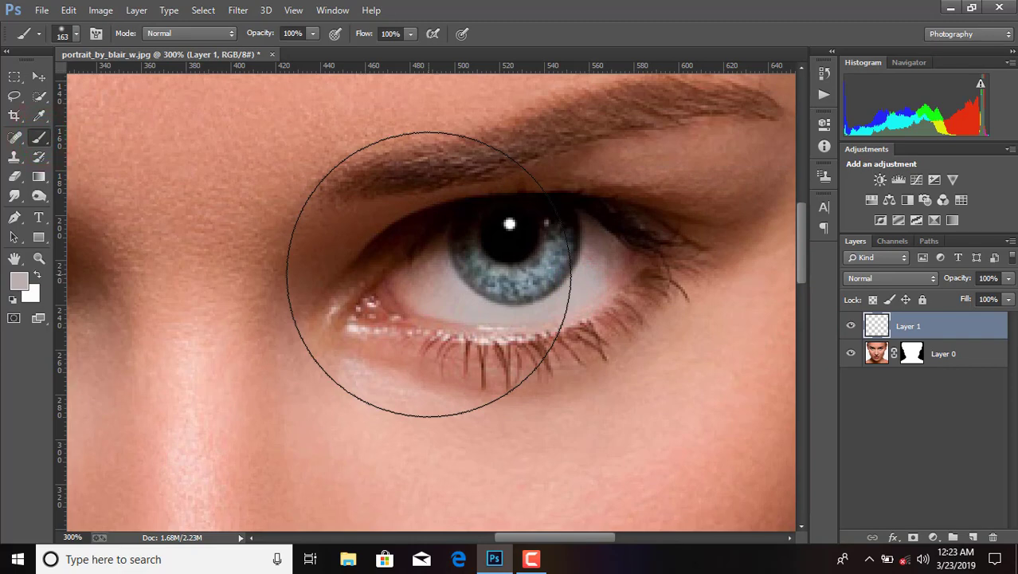
{"action": "scroll", "coordinate": [406, 267], "scroll_direction": "up", "scroll_amount": 1}
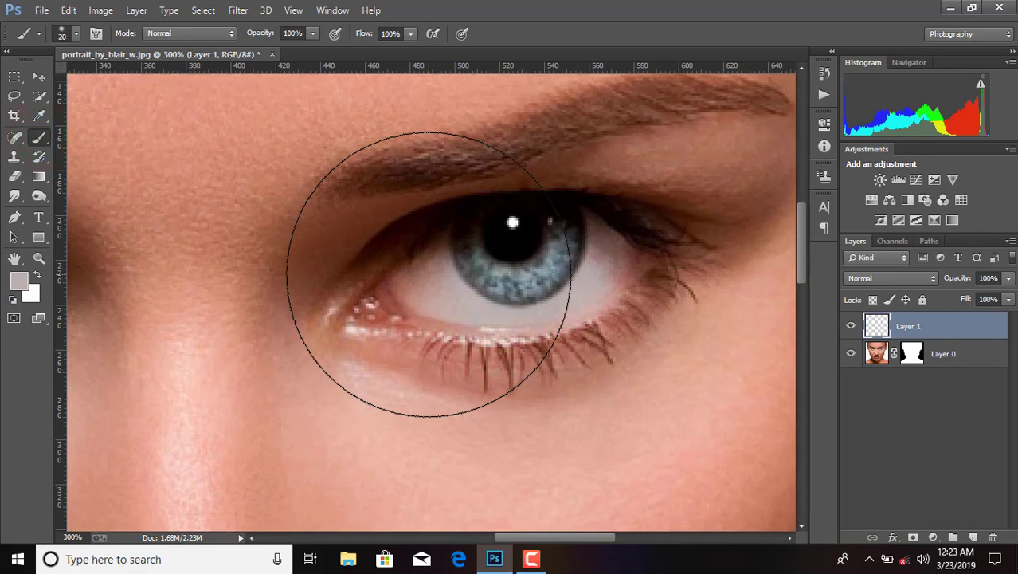
{"action": "scroll", "coordinate": [420, 262], "scroll_direction": "up", "scroll_amount": 1}
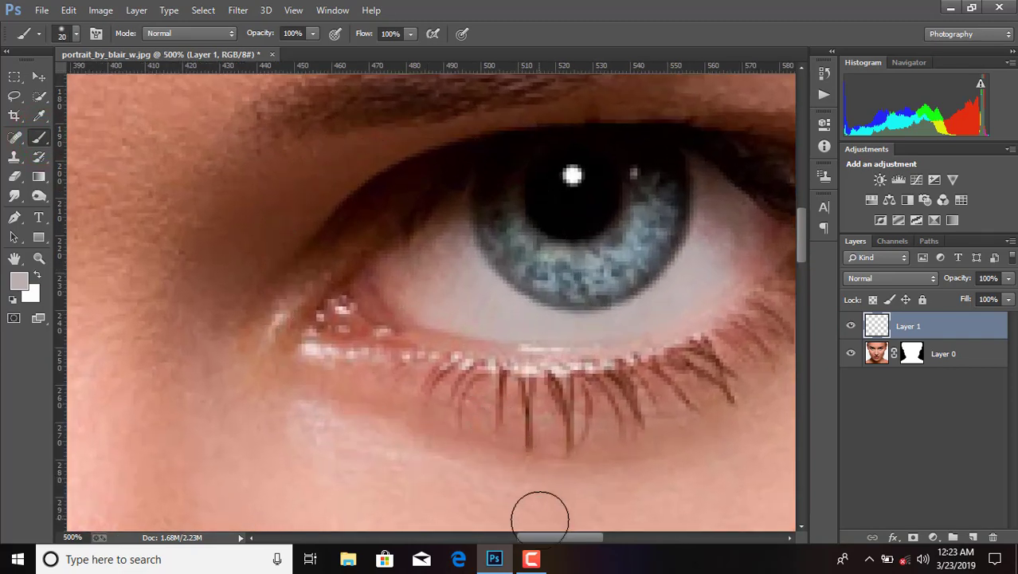
{"action": "left_click_drag", "start_coordinate": [550, 538], "coordinate": [566, 539]}
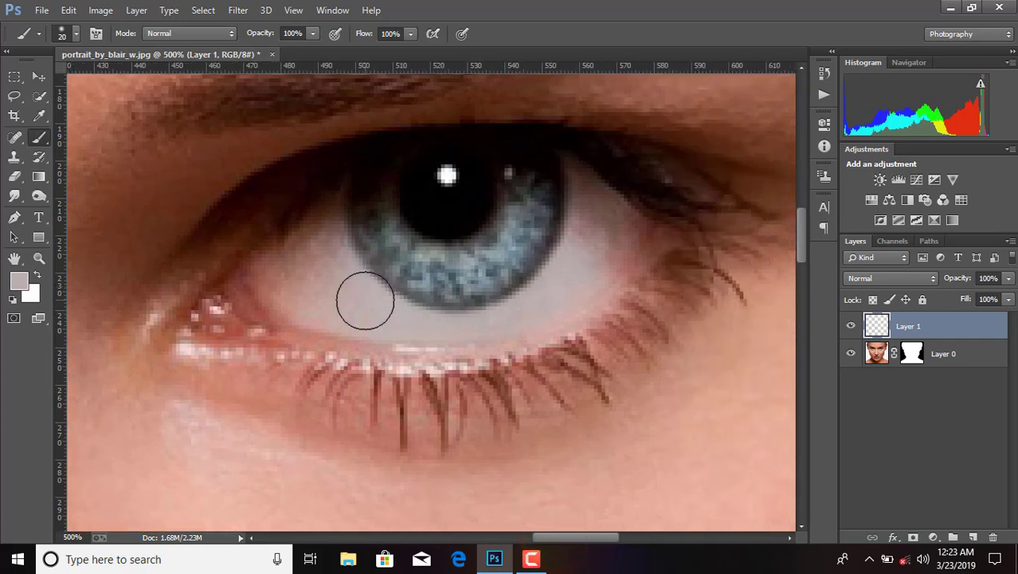
{"action": "mouse_move", "coordinate": [365, 301]}
{"action": "left_mouse_down"}
{"action": "mouse_move", "coordinate": [430, 303]}
{"action": "mouse_move", "coordinate": [398, 291]}
{"action": "mouse_move", "coordinate": [509, 264]}
{"action": "mouse_move", "coordinate": [569, 203]}
{"action": "mouse_move", "coordinate": [602, 223]}
{"action": "mouse_move", "coordinate": [588, 248]}
{"action": "mouse_move", "coordinate": [271, 291]}
{"action": "mouse_move", "coordinate": [291, 263]}
{"action": "mouse_move", "coordinate": [273, 267]}
{"action": "mouse_move", "coordinate": [339, 224]}
{"action": "mouse_move", "coordinate": [347, 256]}
{"action": "mouse_move", "coordinate": [372, 282]}
{"action": "left_mouse_up"}
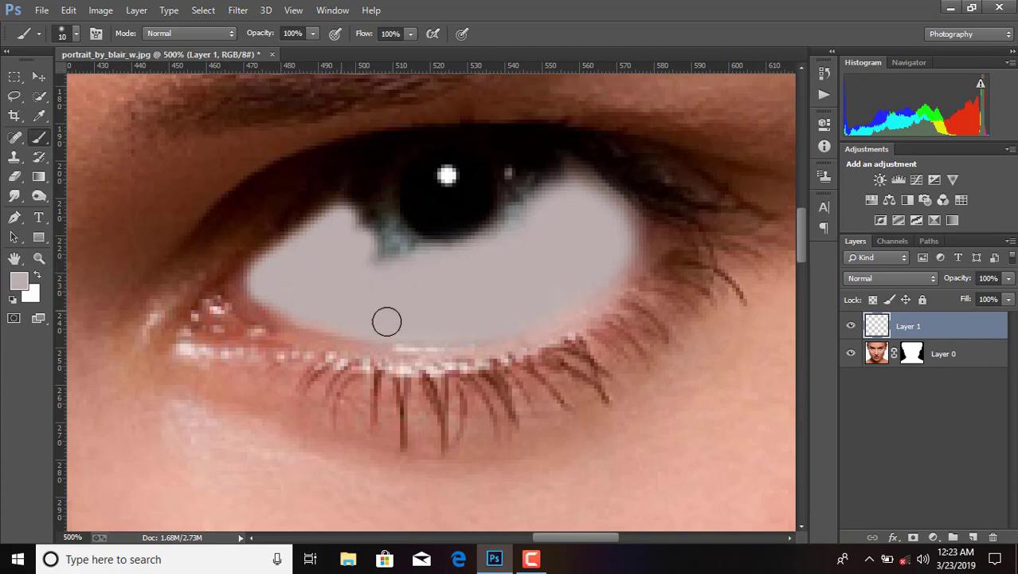
Paint grey over the iris and pupil at 100%, then soften the catchlight and edges at 25%.
{"action": "mouse_move", "coordinate": [607, 267]}
{"action": "left_mouse_down"}
{"action": "mouse_move", "coordinate": [631, 234]}
{"action": "mouse_move", "coordinate": [596, 200]}
{"action": "mouse_move", "coordinate": [362, 239]}
{"action": "mouse_move", "coordinate": [400, 205]}
{"action": "mouse_move", "coordinate": [489, 197]}
{"action": "mouse_move", "coordinate": [473, 179]}
{"action": "mouse_move", "coordinate": [550, 171]}
{"action": "mouse_move", "coordinate": [493, 204]}
{"action": "left_mouse_up"}
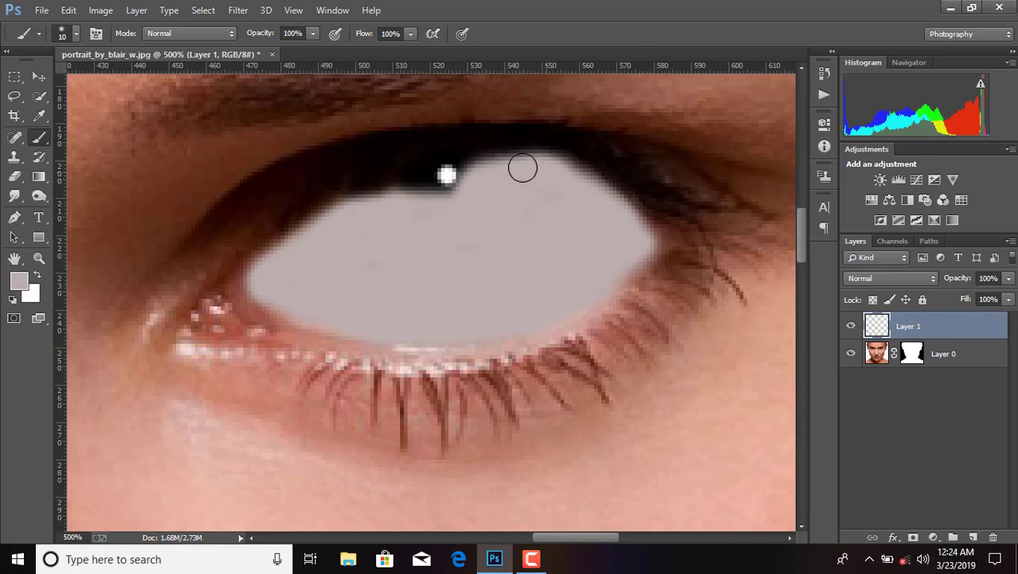
{"action": "mouse_move", "coordinate": [522, 167]}
{"action": "left_mouse_down"}
{"action": "mouse_move", "coordinate": [405, 205]}
{"action": "mouse_move", "coordinate": [391, 189]}
{"action": "mouse_move", "coordinate": [417, 191]}
{"action": "left_mouse_up"}
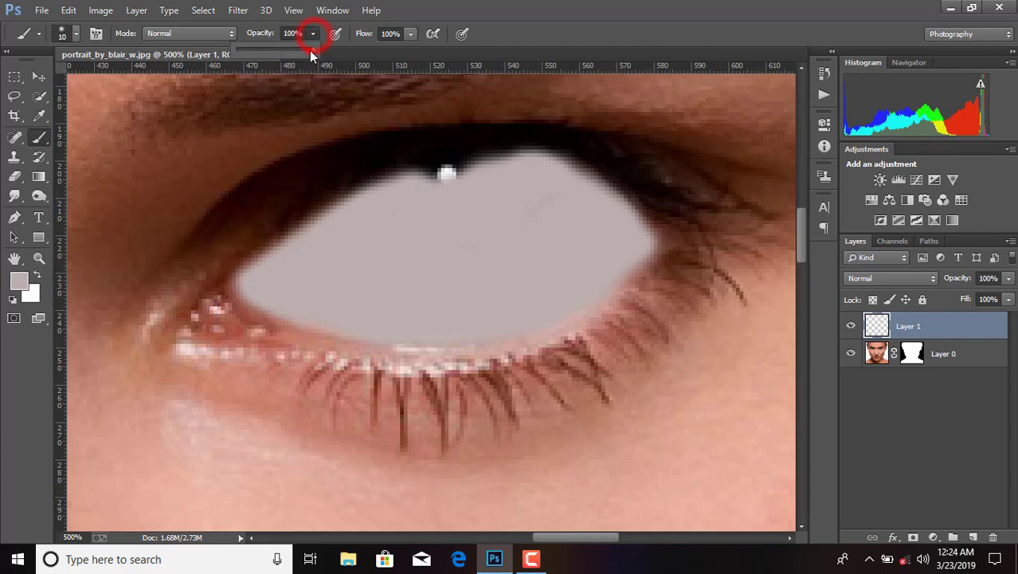
{"action": "left_click_drag", "start_coordinate": [307, 50], "coordinate": [266, 48]}
{"action": "left_click_drag", "start_coordinate": [407, 185], "coordinate": [480, 167]}
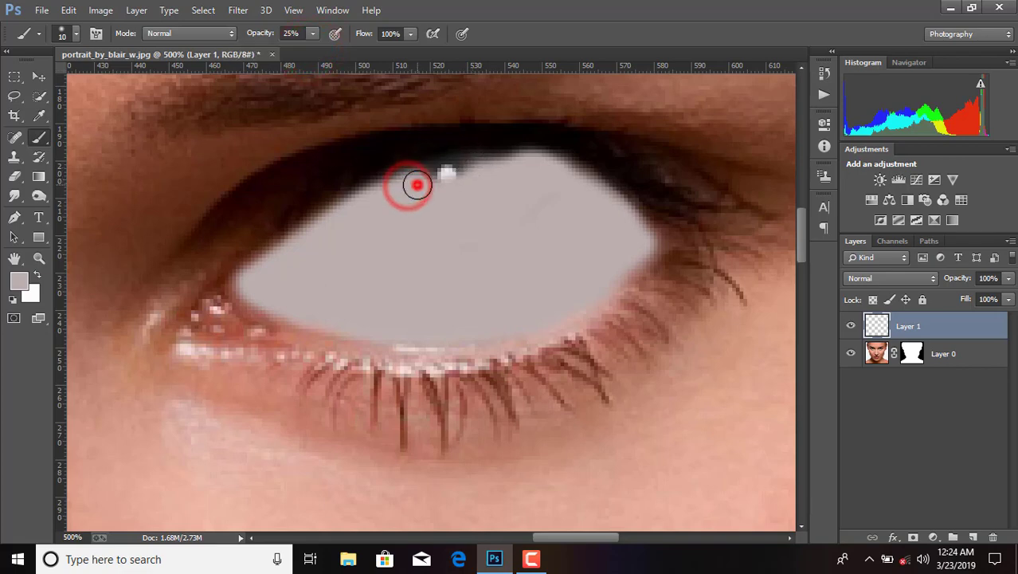
{"action": "left_click_drag", "start_coordinate": [409, 182], "coordinate": [448, 170]}
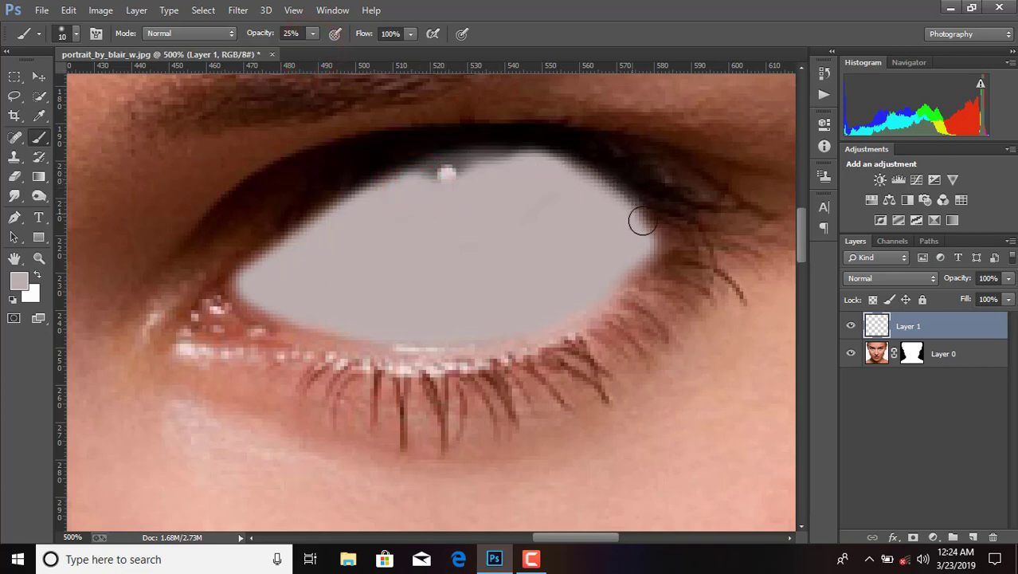
{"action": "mouse_move", "coordinate": [444, 174]}
{"action": "left_mouse_down"}
{"action": "mouse_move", "coordinate": [427, 186]}
{"action": "mouse_move", "coordinate": [404, 177]}
{"action": "left_mouse_up"}
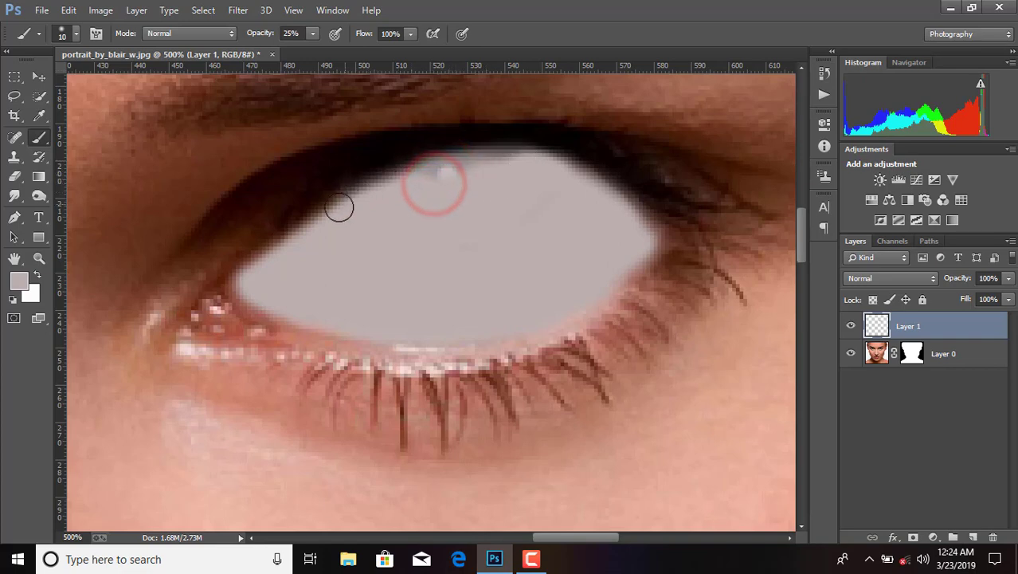
{"action": "left_click", "coordinate": [294, 248]}
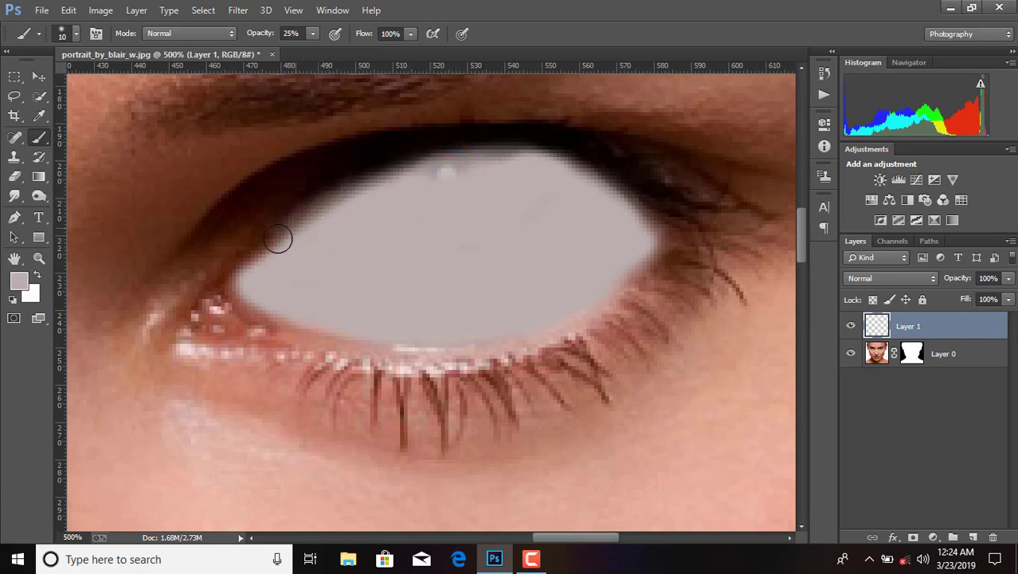
{"action": "left_click", "coordinate": [243, 279]}
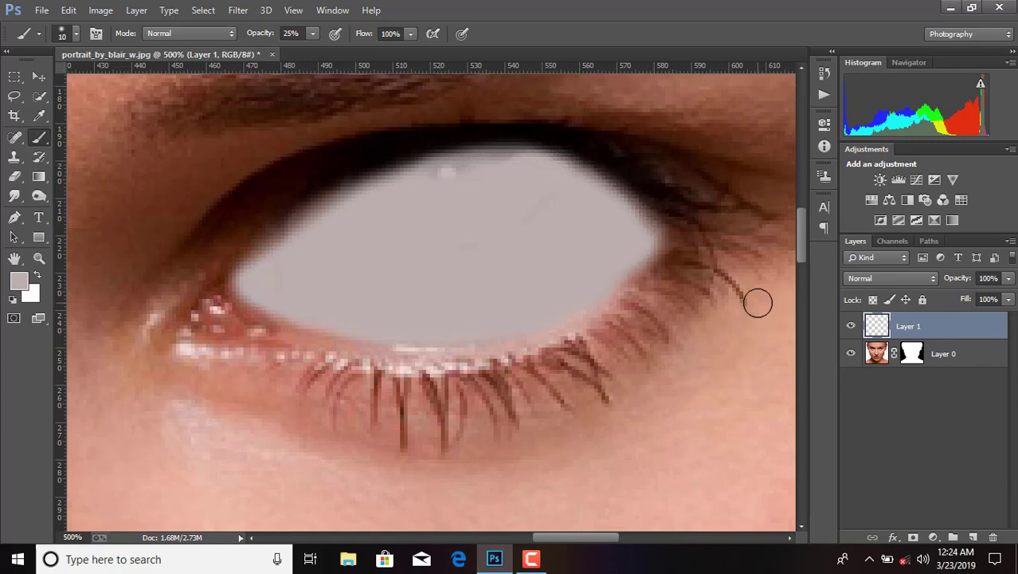
{"action": "left_click_drag", "start_coordinate": [575, 534], "coordinate": [444, 534]}
Paint pale grey over the second eye's white and iris.
{"action": "left_click", "coordinate": [315, 35]}
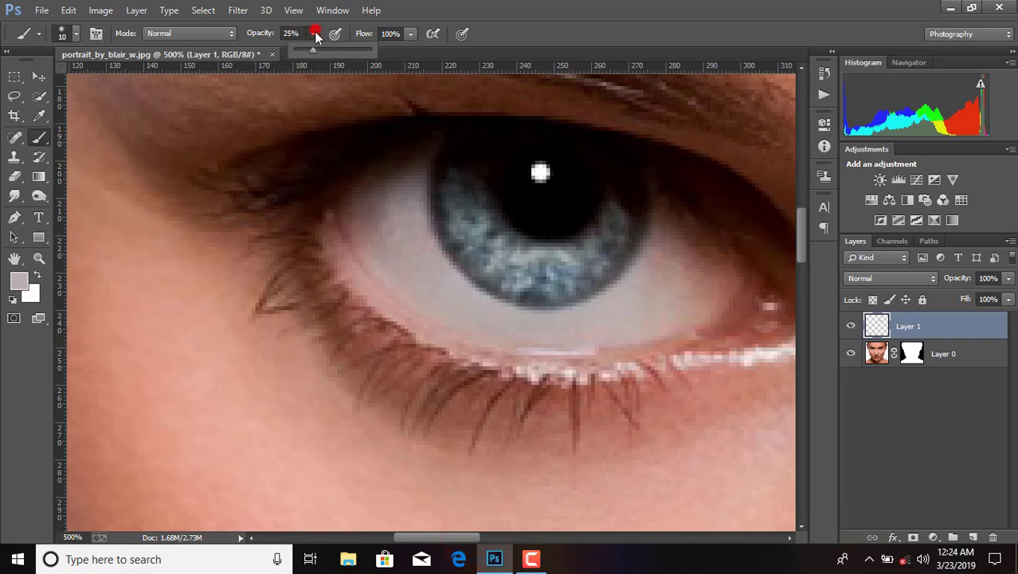
{"action": "mouse_move", "coordinate": [357, 223]}
{"action": "left_mouse_down"}
{"action": "mouse_move", "coordinate": [387, 261]}
{"action": "mouse_move", "coordinate": [482, 271]}
{"action": "mouse_move", "coordinate": [429, 275]}
{"action": "left_mouse_up"}
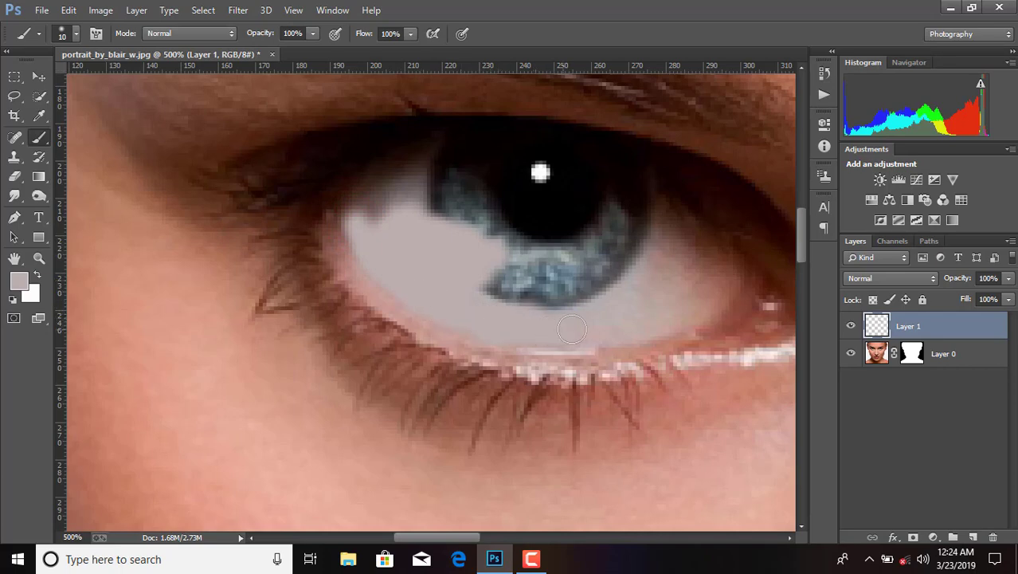
{"action": "mouse_move", "coordinate": [695, 305]}
{"action": "left_mouse_down"}
{"action": "mouse_move", "coordinate": [739, 287]}
{"action": "mouse_move", "coordinate": [693, 269]}
{"action": "mouse_move", "coordinate": [494, 307]}
{"action": "mouse_move", "coordinate": [606, 263]}
{"action": "mouse_move", "coordinate": [498, 259]}
{"action": "mouse_move", "coordinate": [661, 230]}
{"action": "mouse_move", "coordinate": [722, 263]}
{"action": "mouse_move", "coordinate": [646, 204]}
{"action": "mouse_move", "coordinate": [510, 227]}
{"action": "mouse_move", "coordinate": [370, 212]}
{"action": "mouse_move", "coordinate": [426, 160]}
{"action": "mouse_move", "coordinate": [446, 163]}
{"action": "mouse_move", "coordinate": [454, 199]}
{"action": "mouse_move", "coordinate": [550, 203]}
{"action": "mouse_move", "coordinate": [629, 191]}
{"action": "mouse_move", "coordinate": [593, 172]}
{"action": "mouse_move", "coordinate": [478, 195]}
{"action": "mouse_move", "coordinate": [466, 152]}
{"action": "mouse_move", "coordinate": [506, 156]}
{"action": "mouse_move", "coordinate": [534, 187]}
{"action": "mouse_move", "coordinate": [579, 184]}
{"action": "mouse_move", "coordinate": [513, 197]}
{"action": "left_mouse_up"}
{"action": "mouse_move", "coordinate": [559, 170]}
{"action": "left_mouse_down"}
{"action": "mouse_move", "coordinate": [666, 195]}
{"action": "mouse_move", "coordinate": [722, 252]}
{"action": "left_mouse_up"}
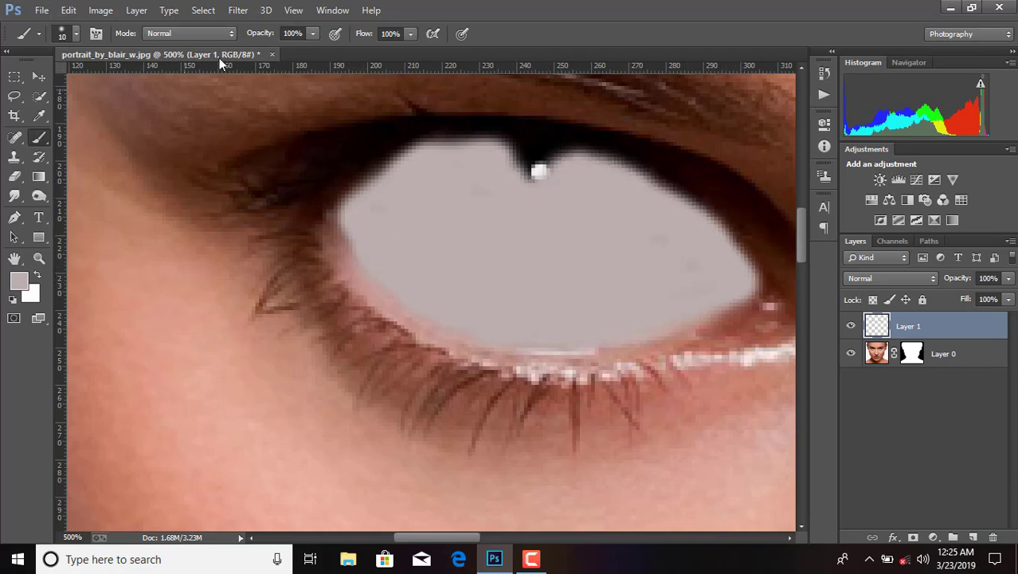
At 31% brush opacity, cover the catchlight, eye corner and upper lid, then zoom out.
{"action": "left_click_drag", "start_coordinate": [271, 50], "coordinate": [266, 50]}
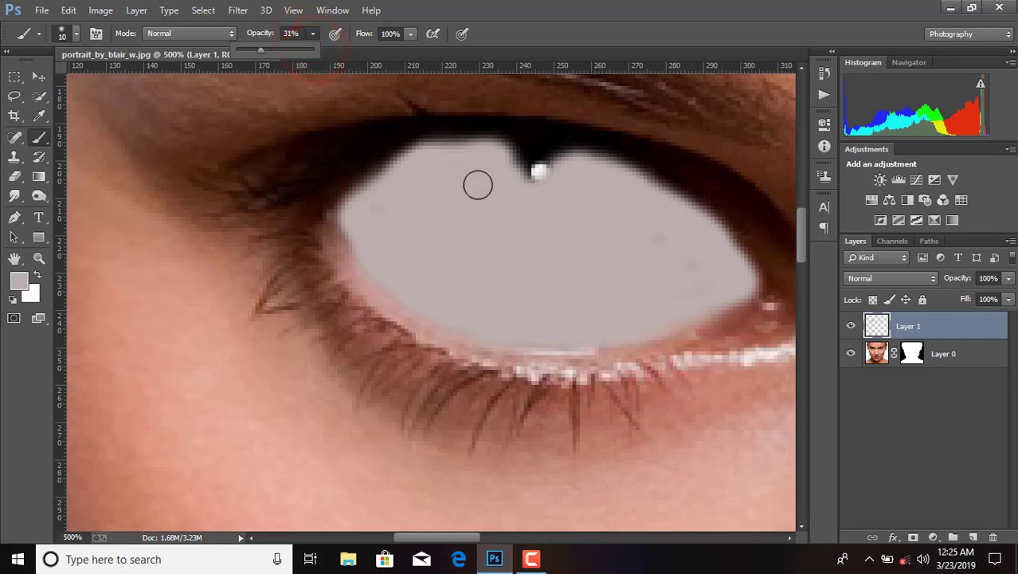
{"action": "mouse_move", "coordinate": [496, 166]}
{"action": "left_mouse_down"}
{"action": "mouse_move", "coordinate": [528, 173]}
{"action": "mouse_move", "coordinate": [488, 162]}
{"action": "mouse_move", "coordinate": [565, 159]}
{"action": "mouse_move", "coordinate": [527, 155]}
{"action": "mouse_move", "coordinate": [551, 159]}
{"action": "left_mouse_up"}
{"action": "left_click", "coordinate": [522, 156]}
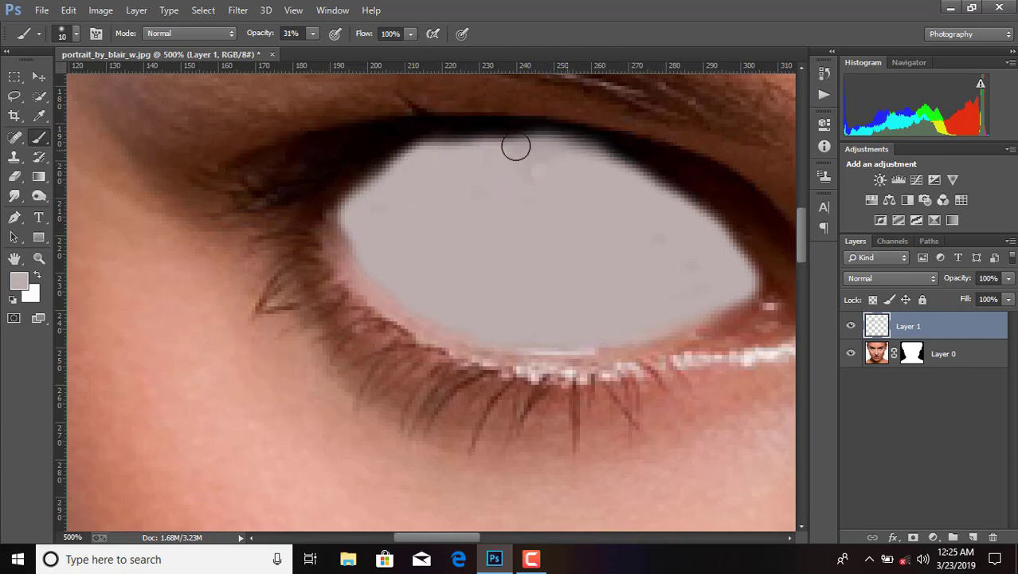
{"action": "mouse_move", "coordinate": [351, 206]}
{"action": "left_mouse_down"}
{"action": "mouse_move", "coordinate": [522, 141]}
{"action": "mouse_move", "coordinate": [526, 149]}
{"action": "left_mouse_up"}
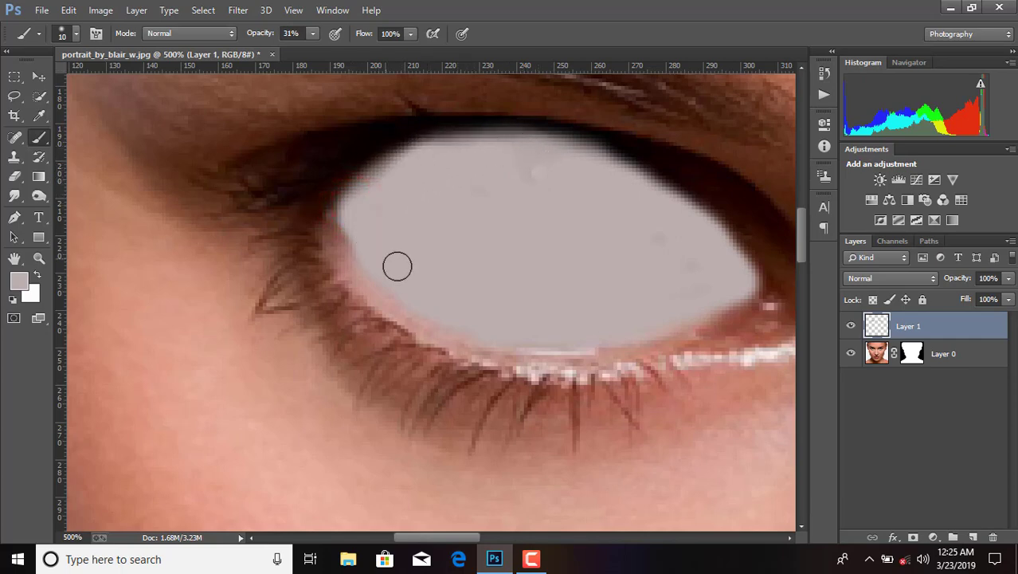
{"action": "scroll", "coordinate": [221, 216], "scroll_direction": "down", "scroll_amount": 3}
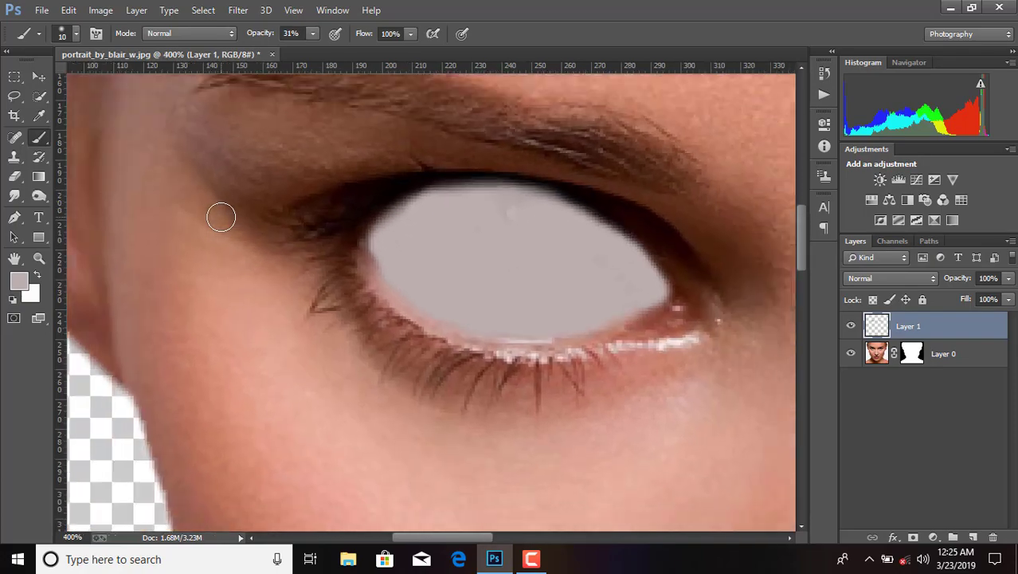
{"action": "scroll", "coordinate": [221, 217], "scroll_direction": "down", "scroll_amount": 2}
{"action": "scroll", "coordinate": [221, 217], "scroll_direction": "down", "scroll_amount": 2}
{"action": "scroll", "coordinate": [221, 217], "scroll_direction": "up", "scroll_amount": 1}
{"action": "scroll", "coordinate": [221, 217], "scroll_direction": "down", "scroll_amount": 1}
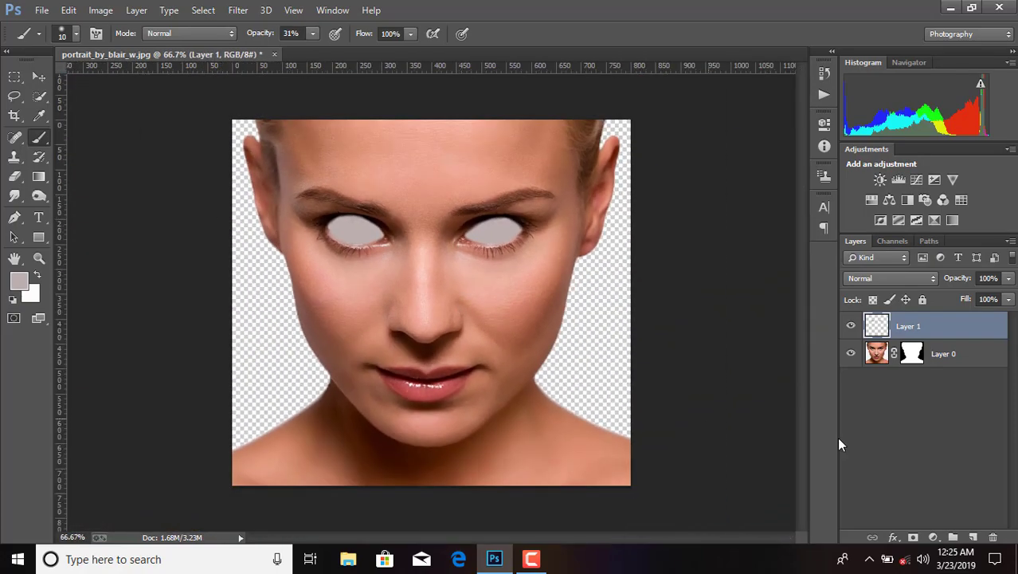
Give Layer 1 a red Color Overlay effect.
{"action": "double_click", "coordinate": [975, 327]}
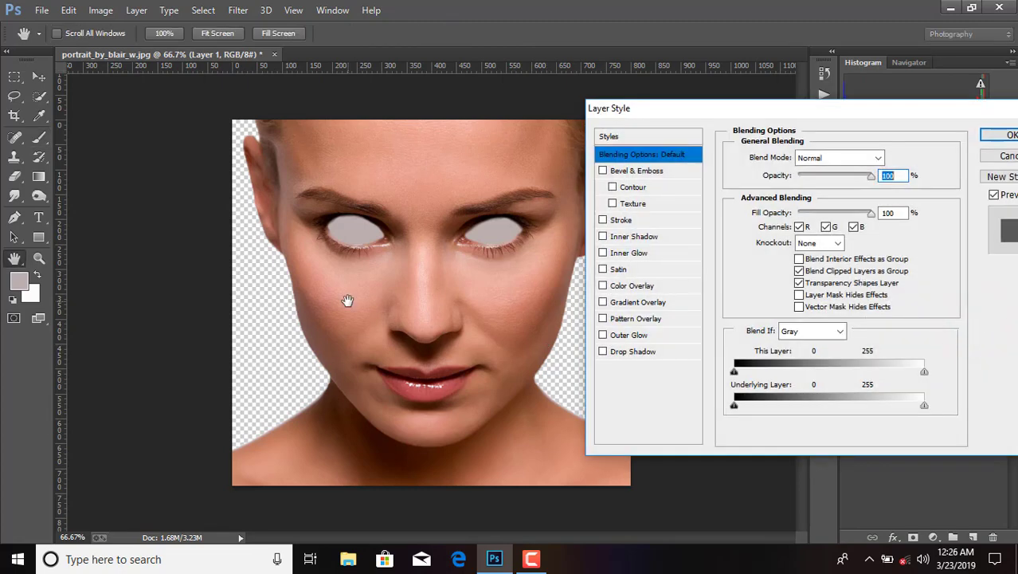
{"action": "left_click", "coordinate": [630, 287]}
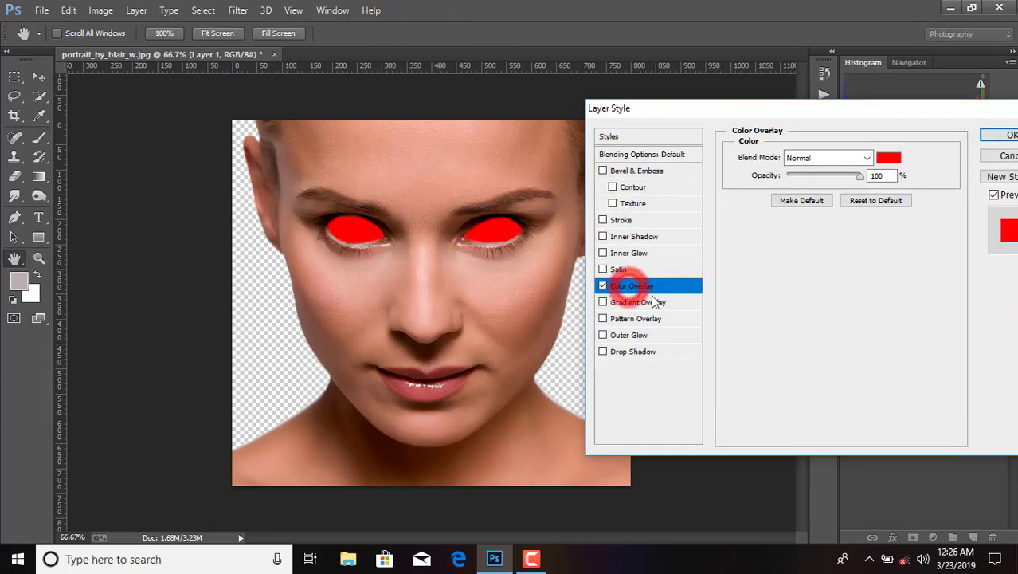
{"action": "left_click", "coordinate": [886, 160]}
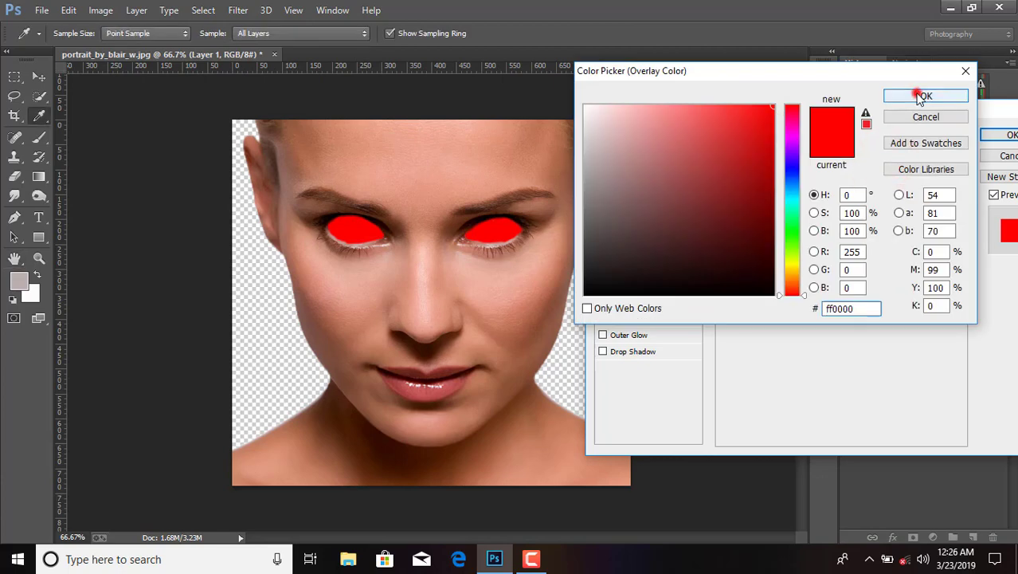
{"action": "left_click", "coordinate": [922, 97]}
Add an fc0404 Linear Light Outer Glow at 100% opacity, size about 141 px.
{"action": "left_click", "coordinate": [629, 338]}
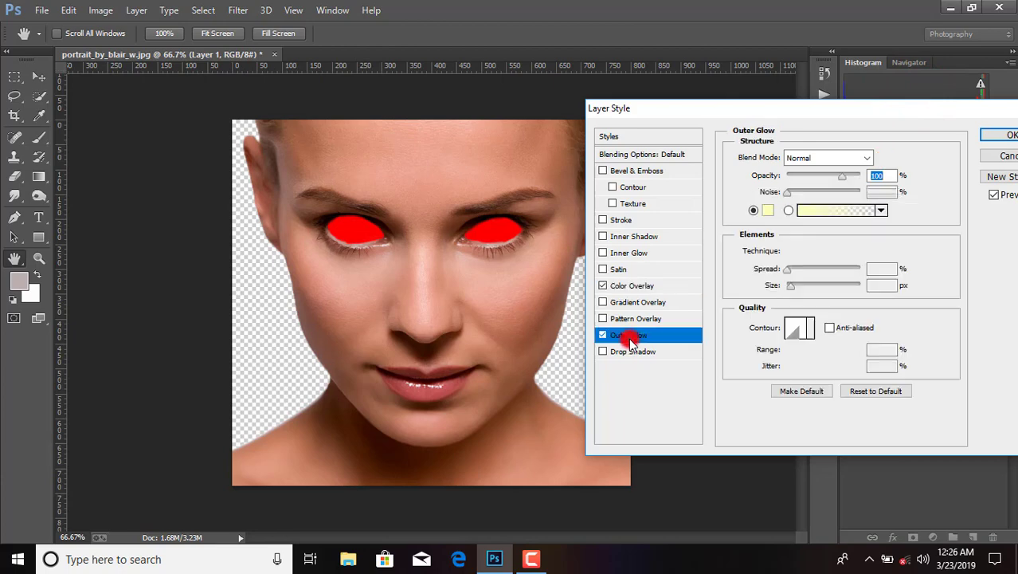
{"action": "left_click", "coordinate": [768, 214]}
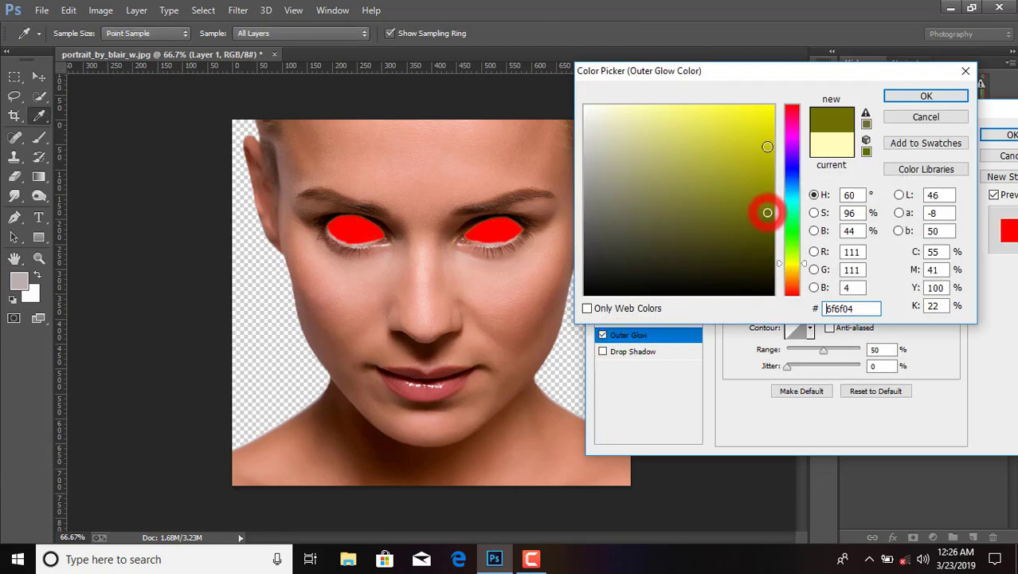
{"action": "left_click_drag", "start_coordinate": [793, 147], "coordinate": [801, 109]}
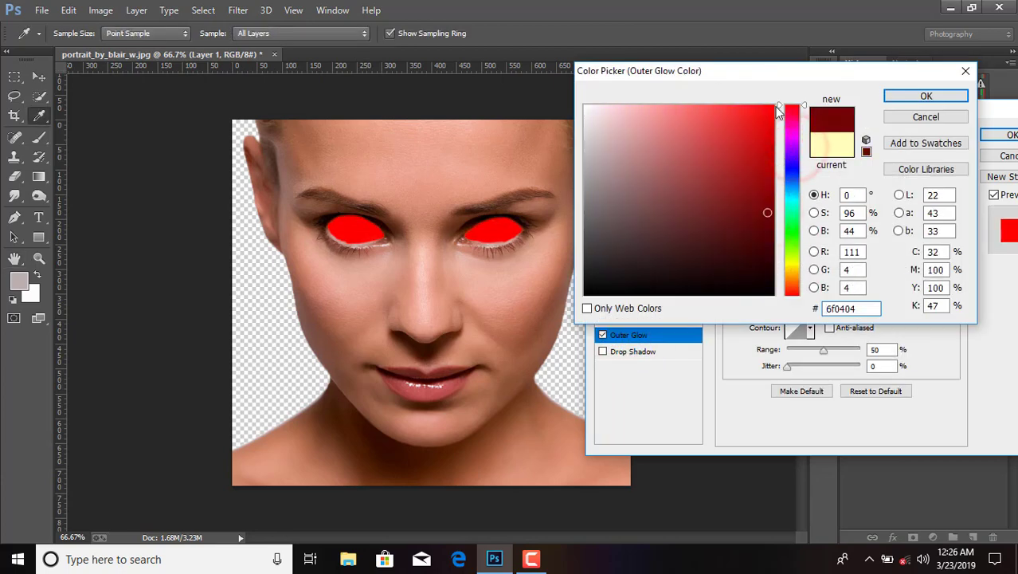
{"action": "left_click", "coordinate": [771, 107]}
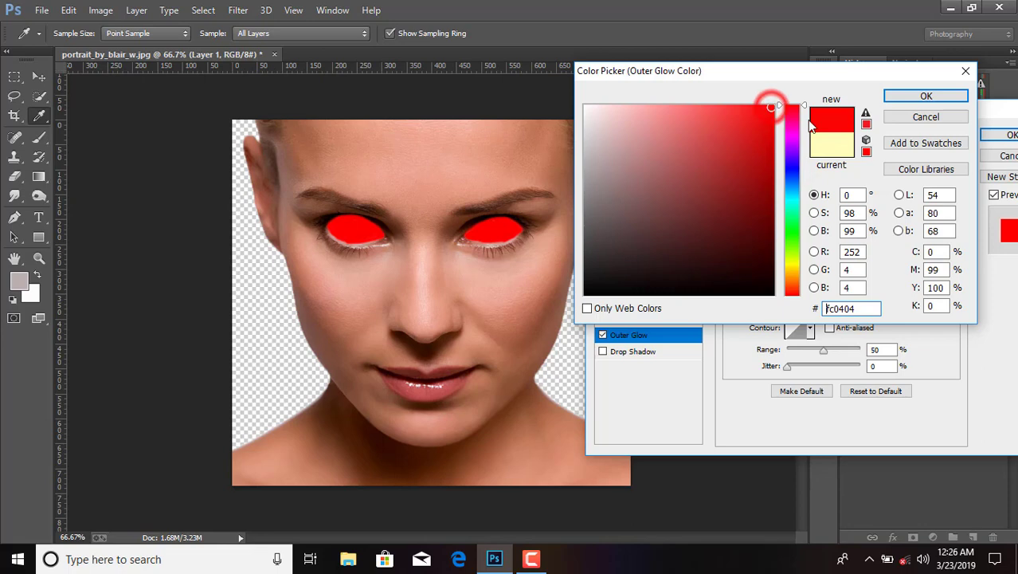
{"action": "left_click", "coordinate": [922, 97]}
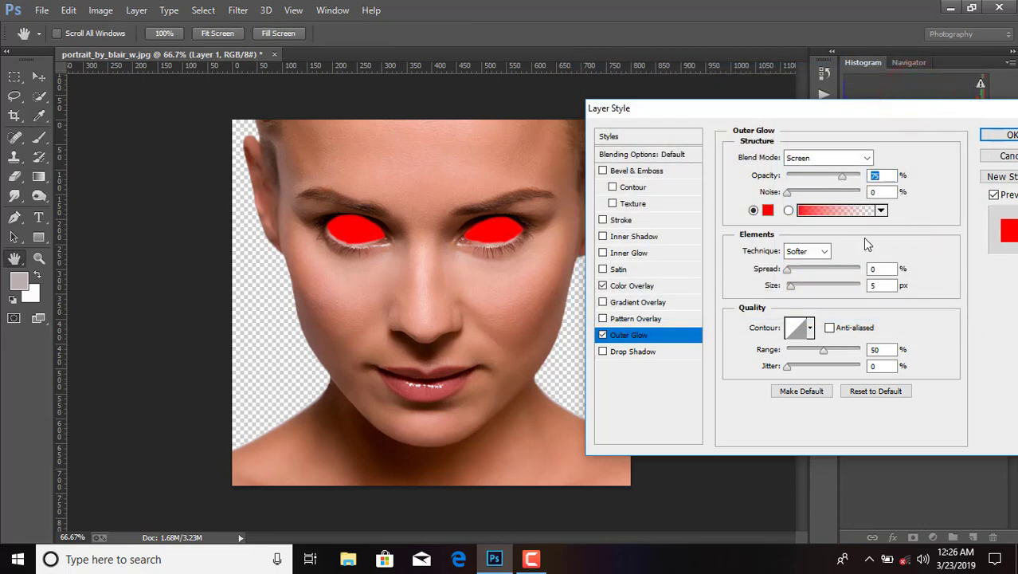
{"action": "left_click_drag", "start_coordinate": [852, 177], "coordinate": [870, 177]}
{"action": "left_click", "coordinate": [843, 159]}
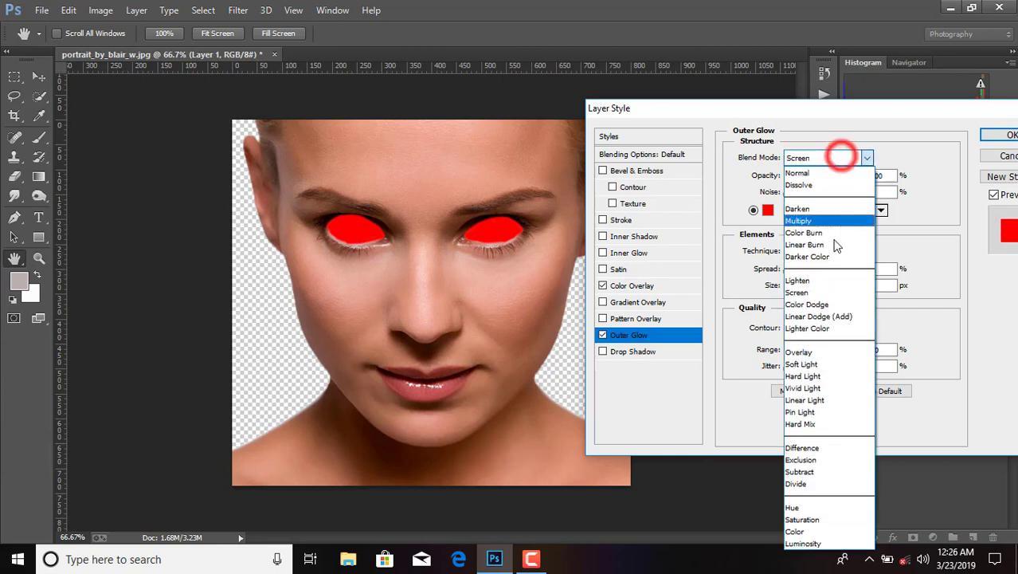
{"action": "left_click", "coordinate": [814, 399]}
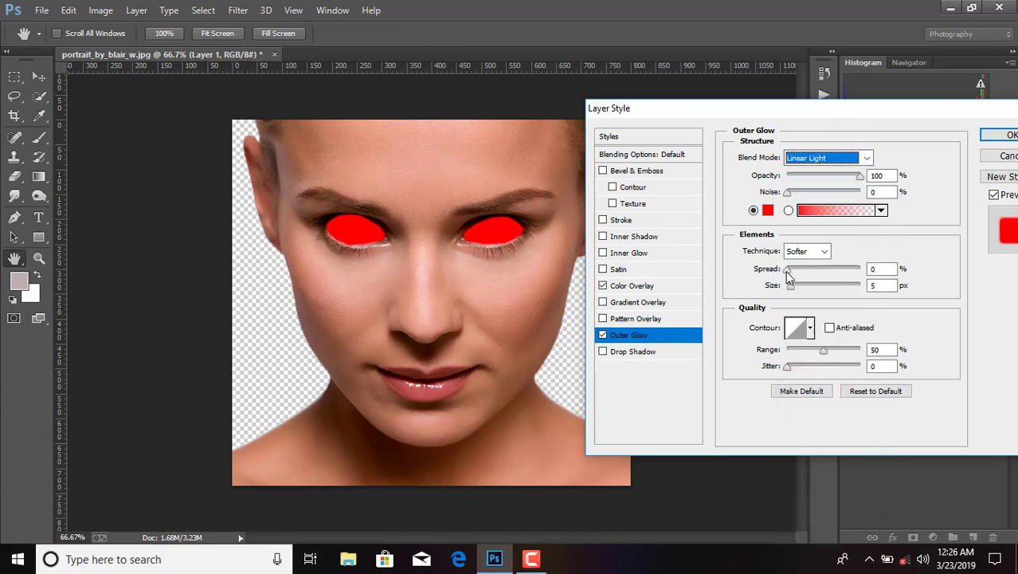
{"action": "left_click_drag", "start_coordinate": [792, 285], "coordinate": [825, 292]}
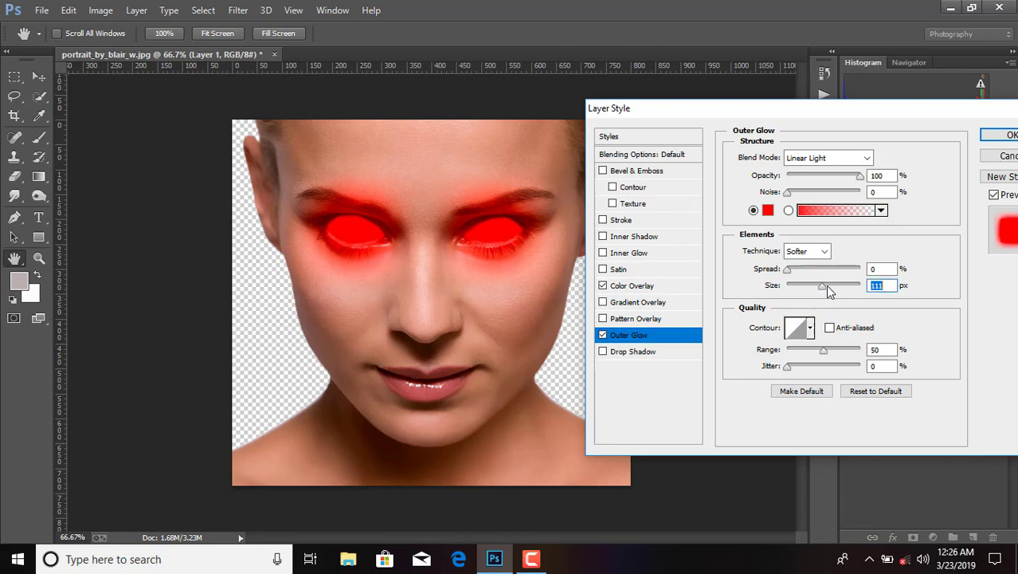
{"action": "left_click_drag", "start_coordinate": [862, 108], "coordinate": [830, 104]}
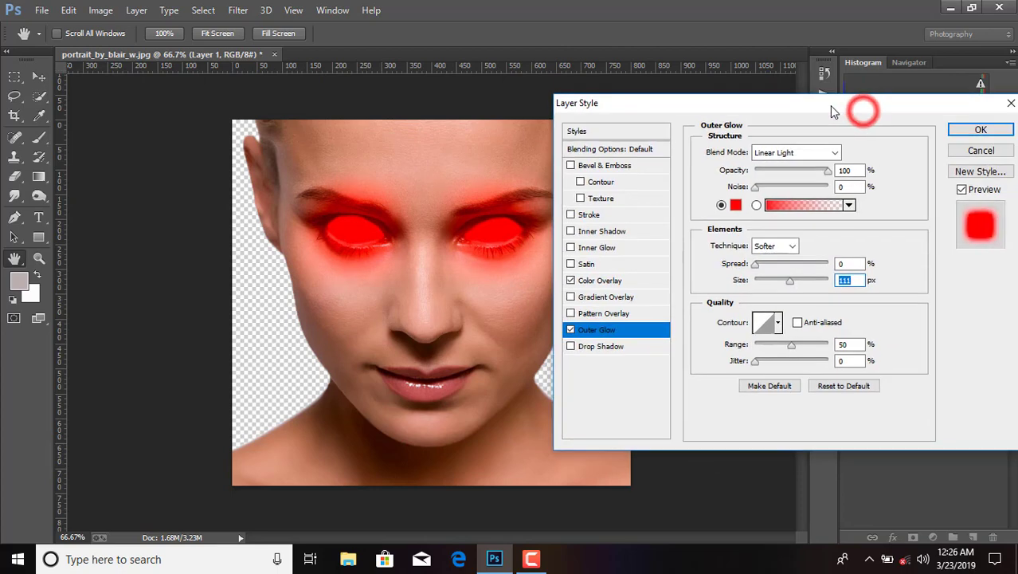
{"action": "left_click_drag", "start_coordinate": [795, 287], "coordinate": [802, 288]}
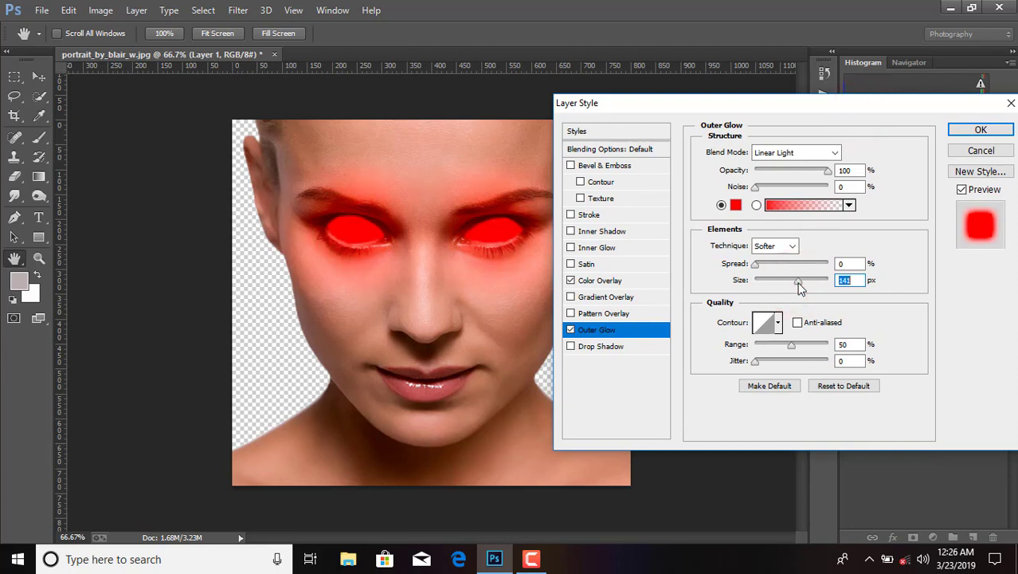
Apply the effects, hide Layer 1, and add a new Layer 2 beneath Layer 0.
{"action": "left_click", "coordinate": [966, 131]}
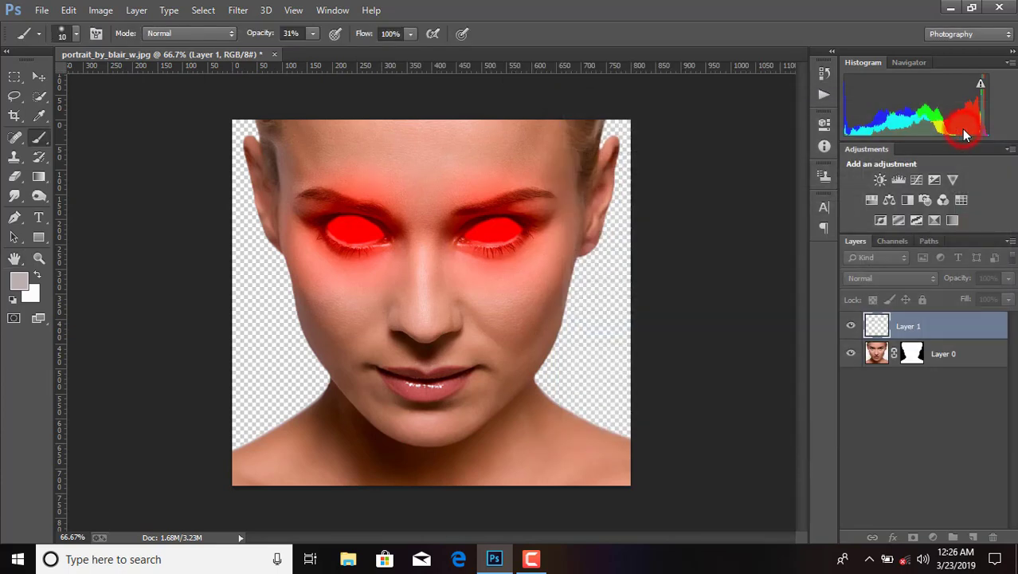
{"action": "left_click", "coordinate": [851, 327]}
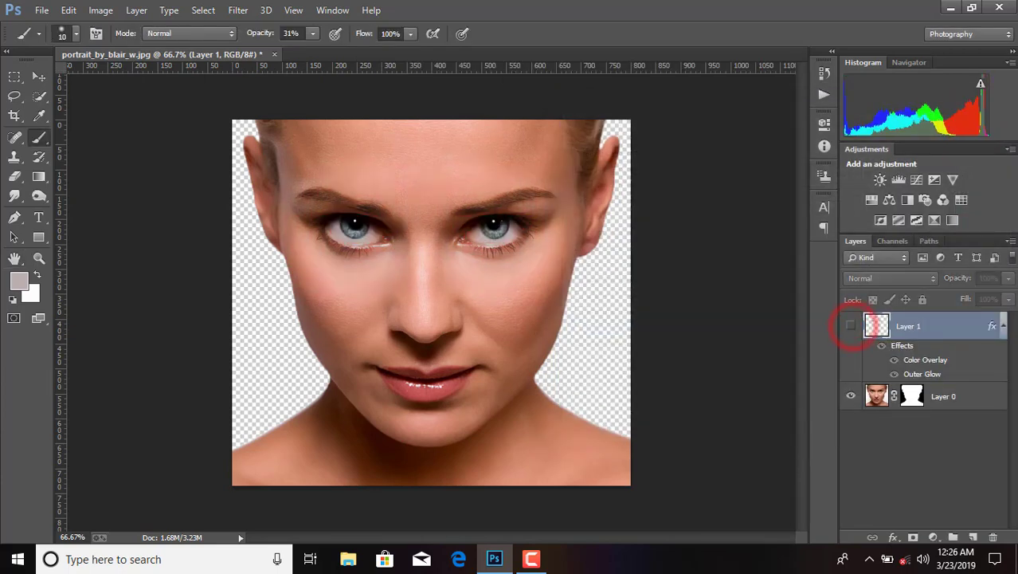
{"action": "left_click", "coordinate": [981, 404]}
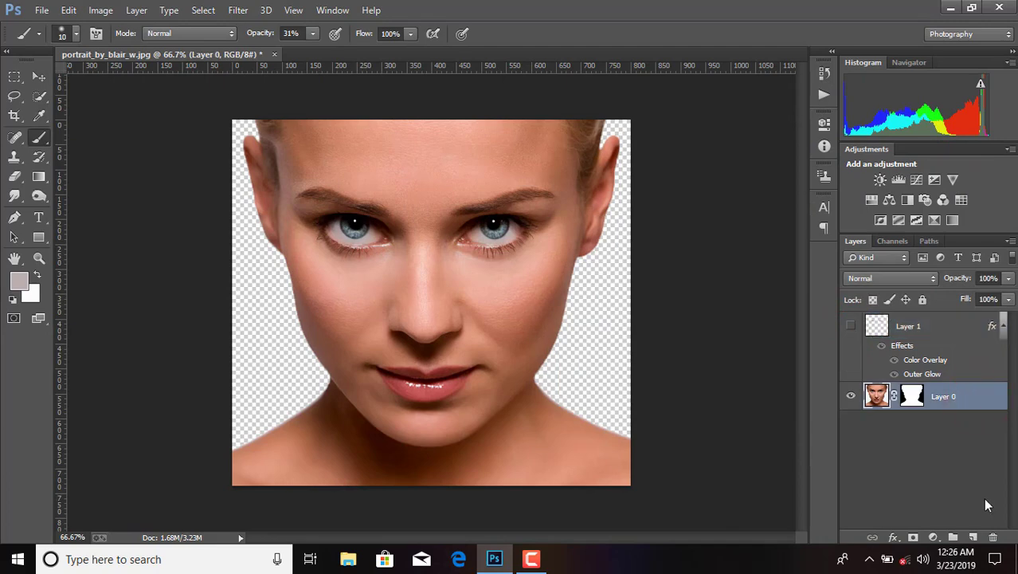
{"action": "left_click", "coordinate": [972, 537]}
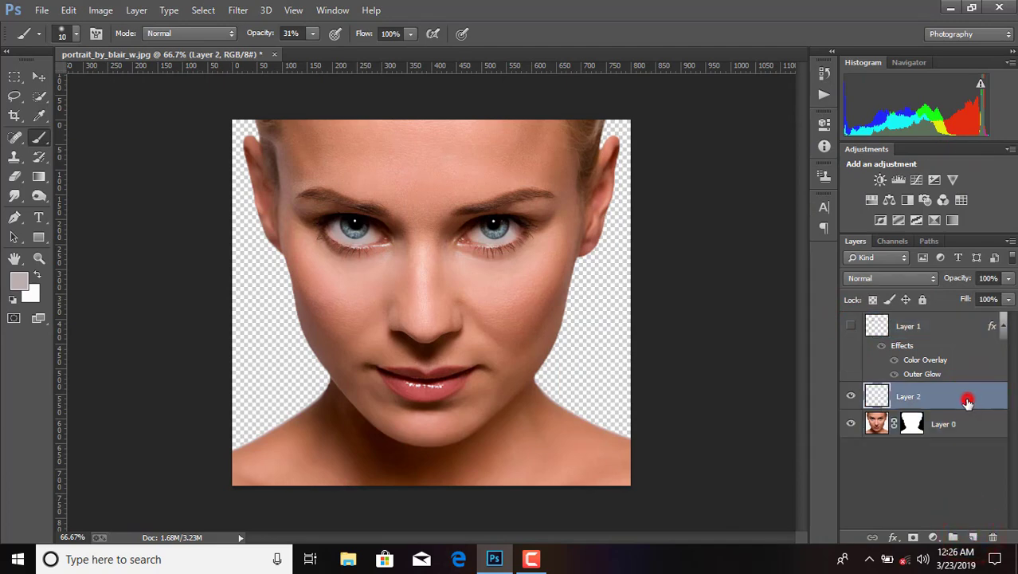
{"action": "left_click_drag", "start_coordinate": [967, 401], "coordinate": [967, 450]}
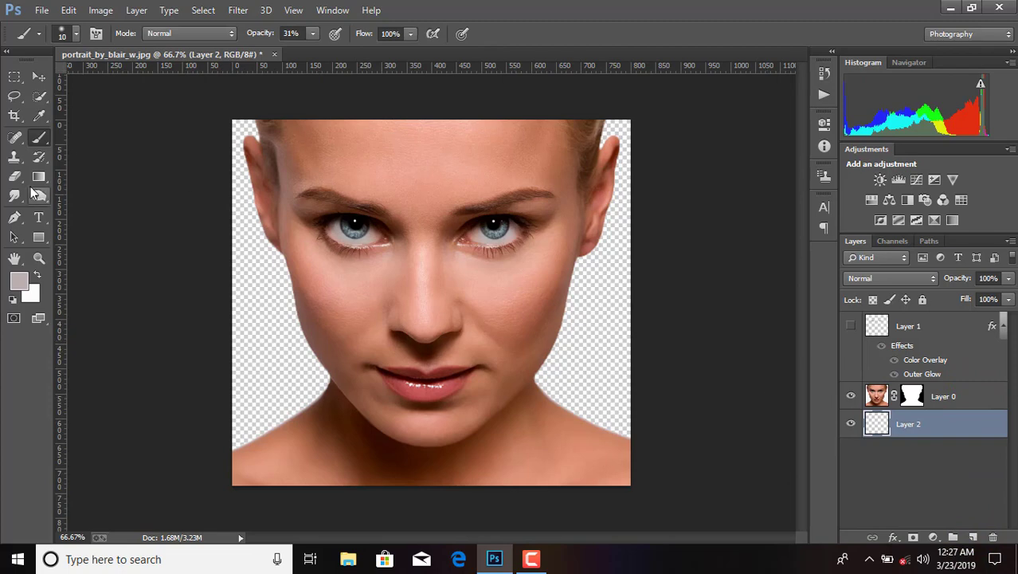
Fill Layer 2 with solid black using the Paint Bucket.
{"action": "left_click", "coordinate": [20, 281]}
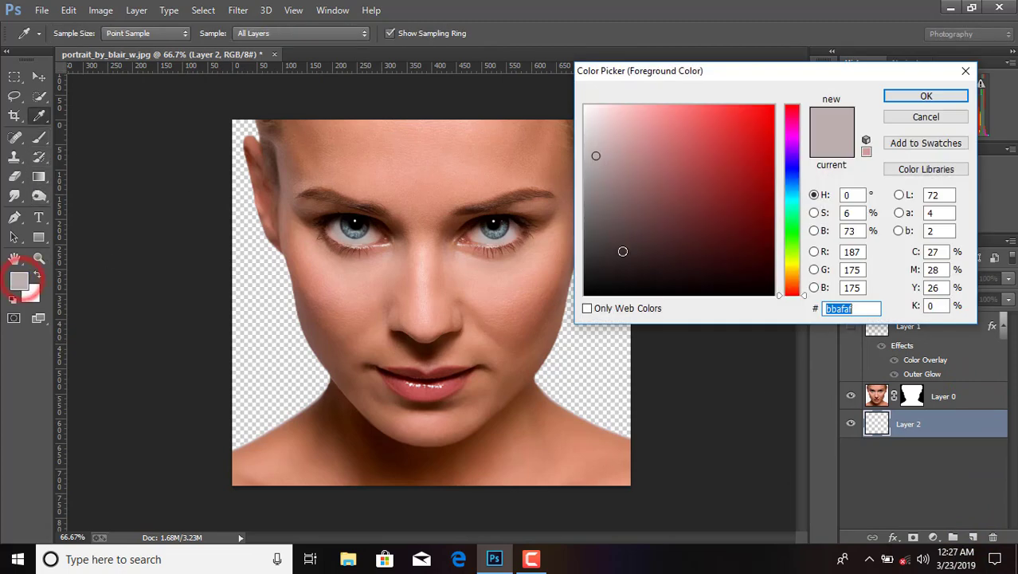
{"action": "left_click", "coordinate": [588, 295]}
{"action": "left_click", "coordinate": [910, 96]}
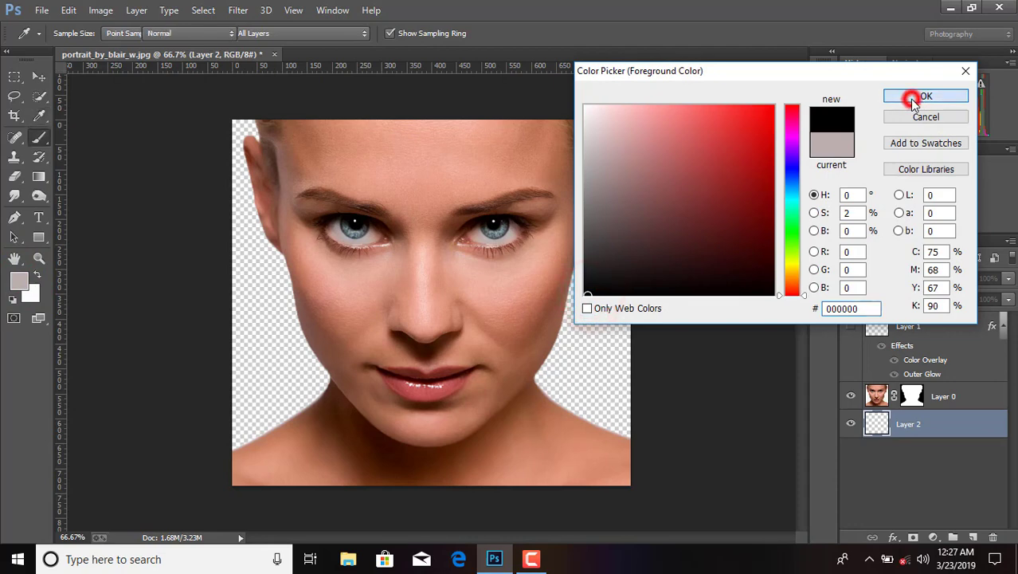
{"action": "left_click_drag", "start_coordinate": [40, 175], "coordinate": [109, 190]}
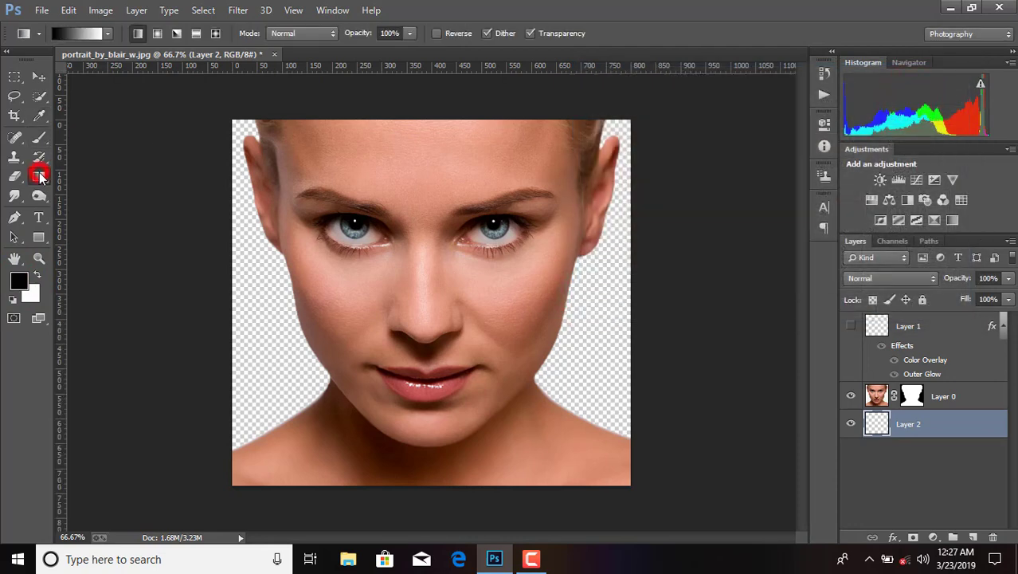
{"action": "left_click", "coordinate": [109, 188]}
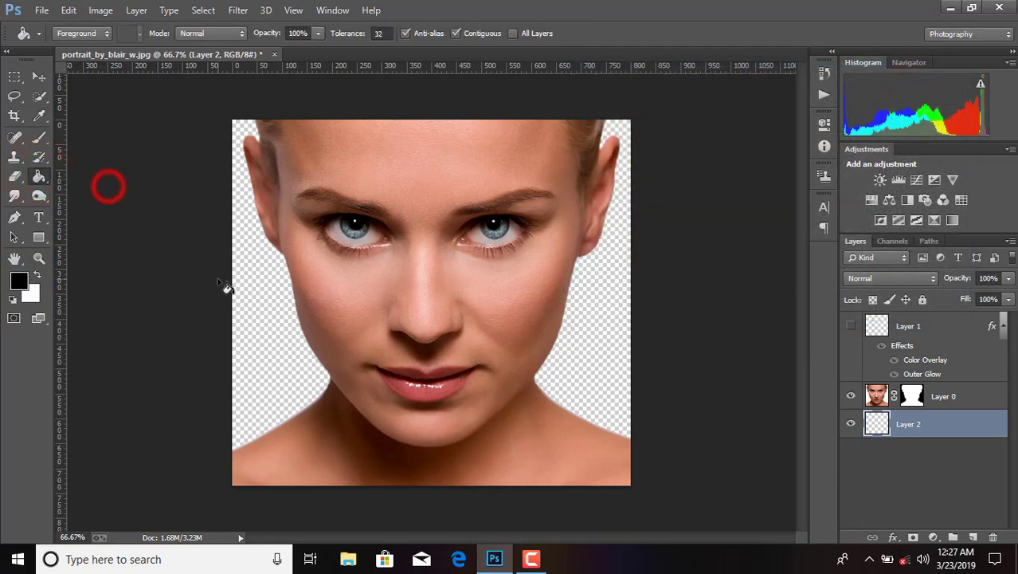
{"action": "left_click", "coordinate": [246, 315]}
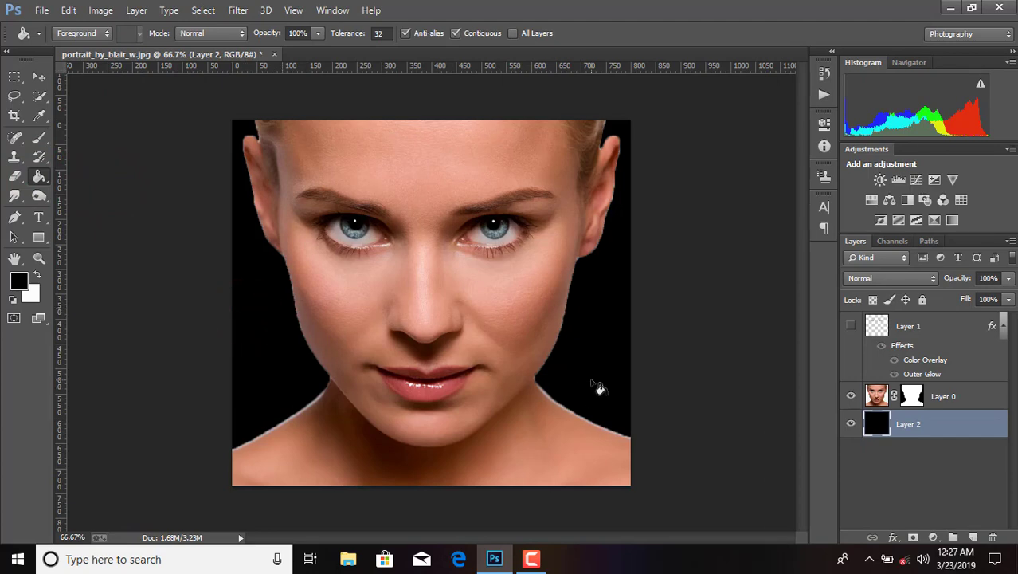
{"action": "left_click", "coordinate": [962, 405]}
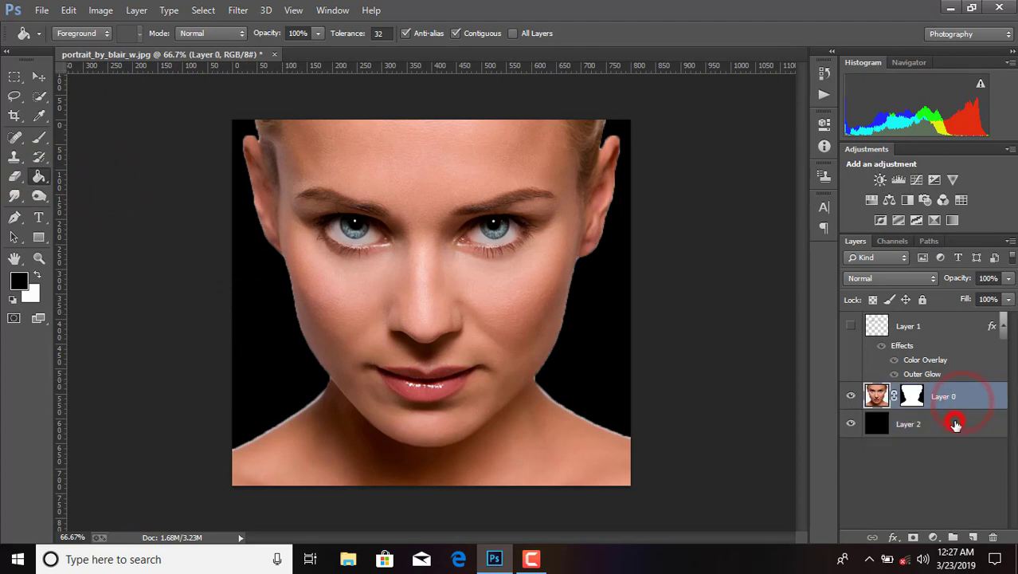
{"action": "left_click", "coordinate": [964, 421]}
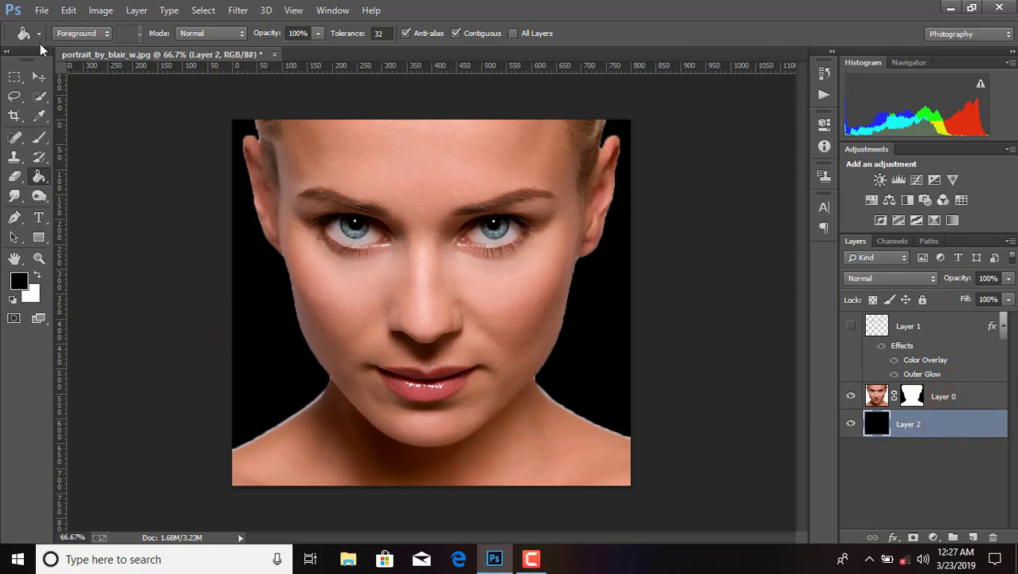
{"action": "left_click", "coordinate": [41, 10]}
Place the dark gradient image as a linked file, then cancel it.
{"action": "left_click", "coordinate": [80, 235]}
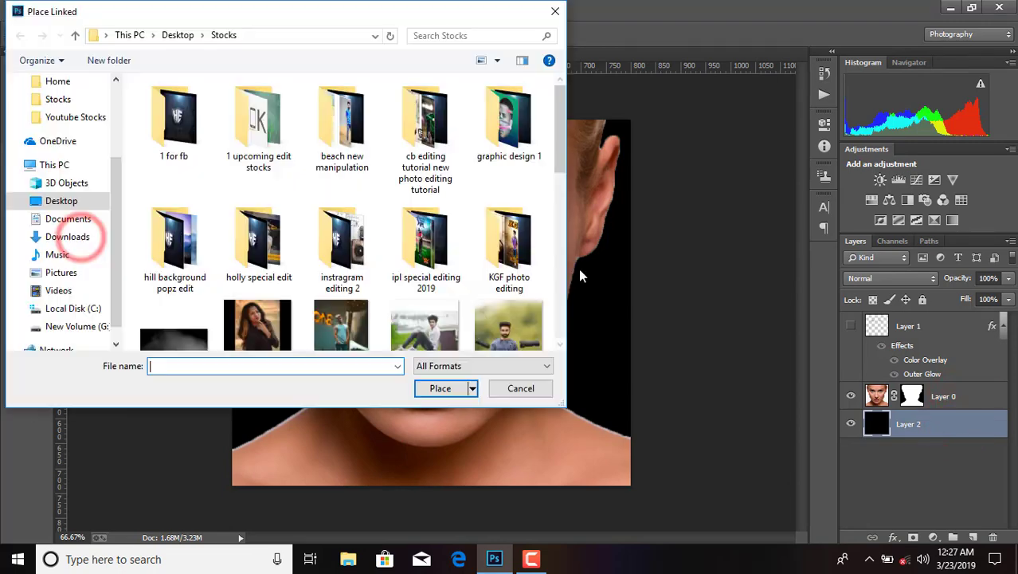
{"action": "left_click_drag", "start_coordinate": [560, 137], "coordinate": [560, 207]}
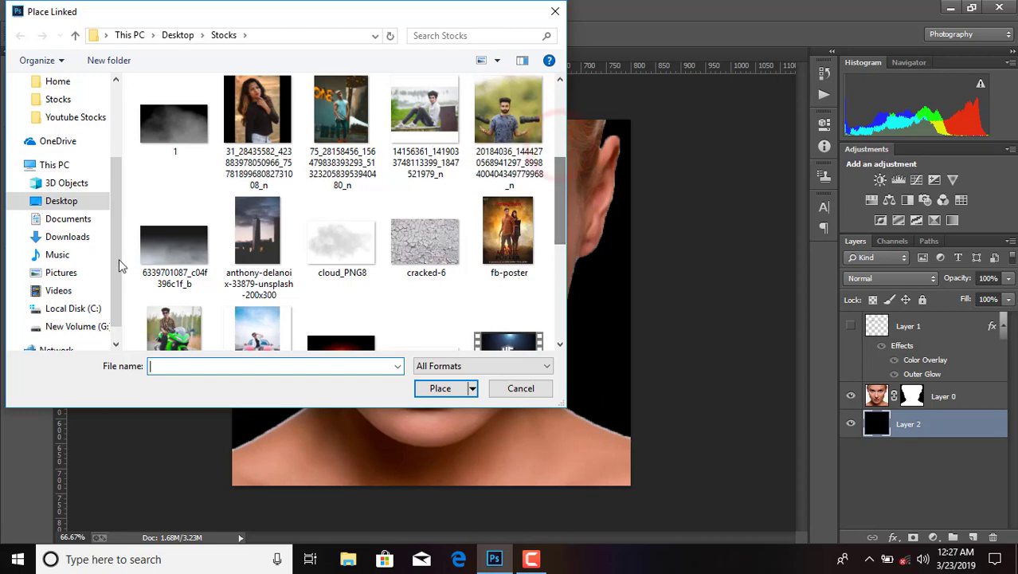
{"action": "left_click", "coordinate": [191, 249]}
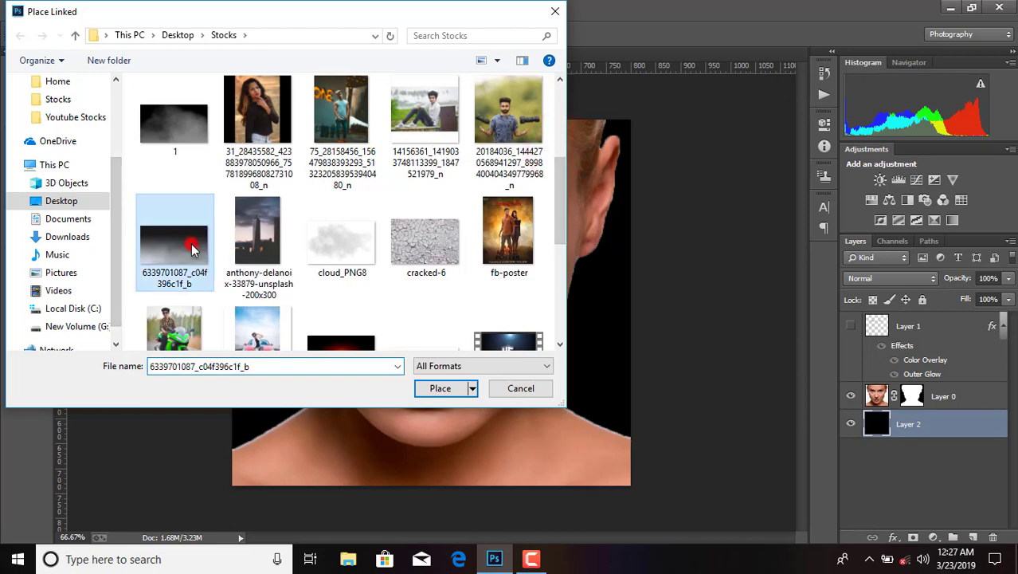
{"action": "double_click", "coordinate": [191, 249]}
{"action": "mouse_move", "coordinate": [540, 335]}
{"action": "left_mouse_down"}
{"action": "mouse_move", "coordinate": [549, 466]}
{"action": "mouse_move", "coordinate": [541, 480]}
{"action": "left_mouse_up"}
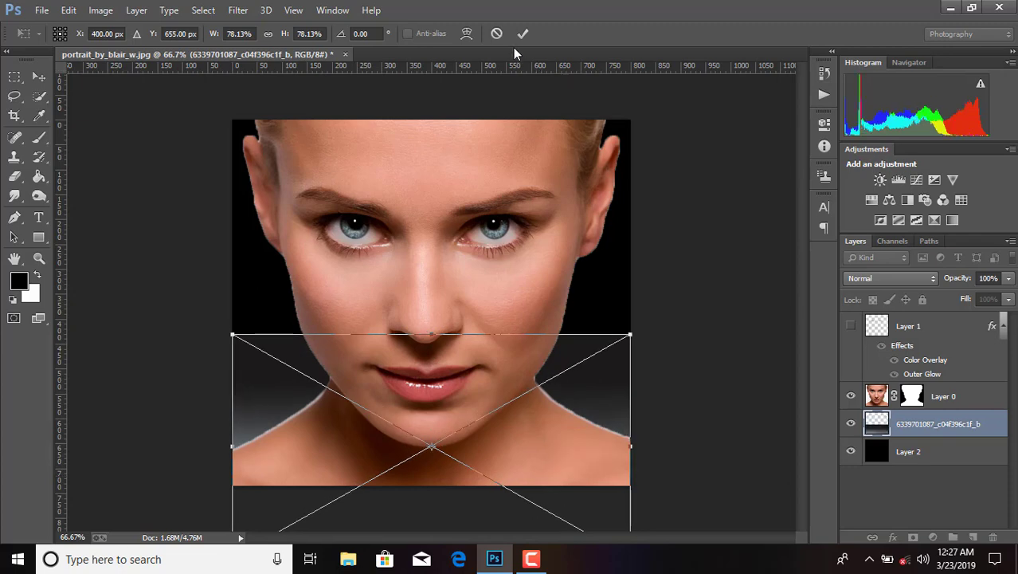
{"action": "left_click", "coordinate": [496, 36]}
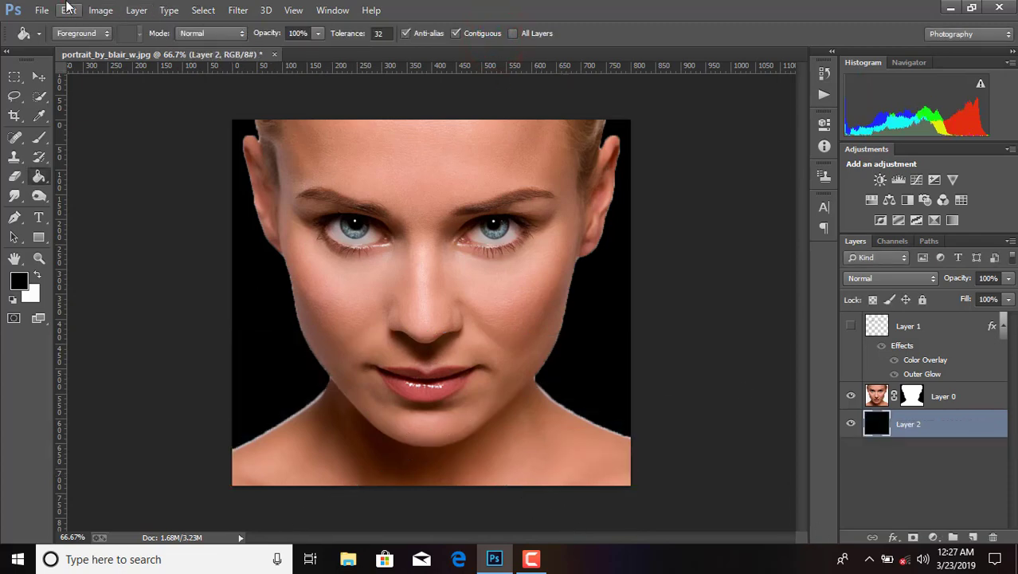
Place linked image 1, stretch it across the lower canvas, commit, and rasterize it.
{"action": "left_click", "coordinate": [69, 9]}
{"action": "left_click", "coordinate": [70, 240]}
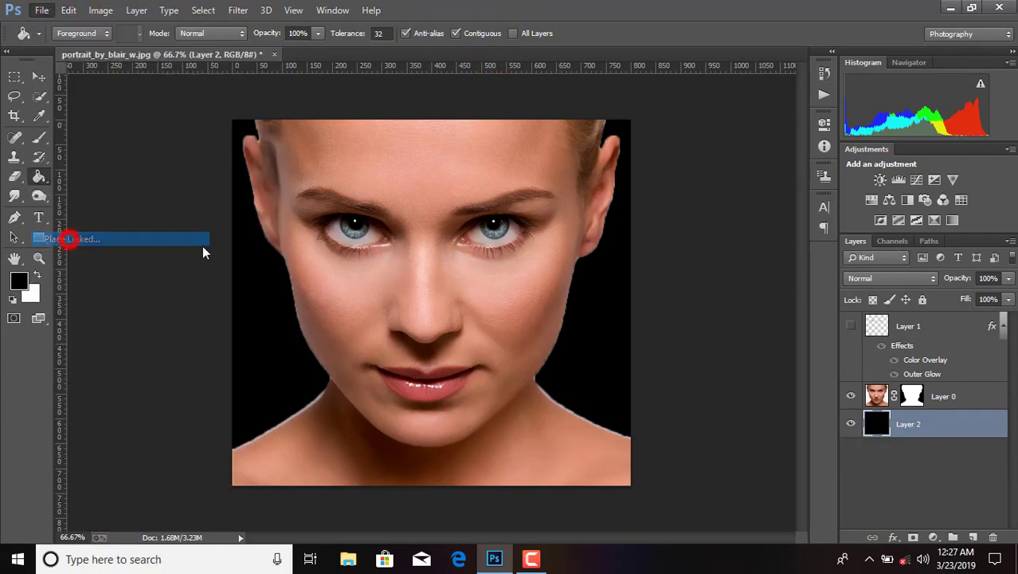
{"action": "scroll", "coordinate": [199, 271], "scroll_direction": "down", "scroll_amount": 2}
{"action": "left_click", "coordinate": [199, 276]}
{"action": "double_click", "coordinate": [199, 276]}
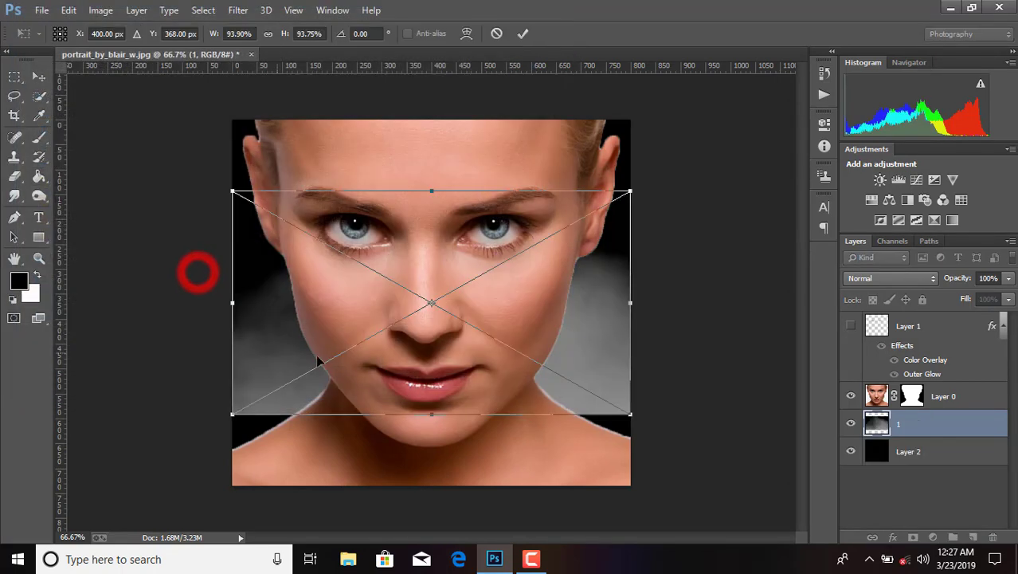
{"action": "left_click_drag", "start_coordinate": [475, 333], "coordinate": [466, 451]}
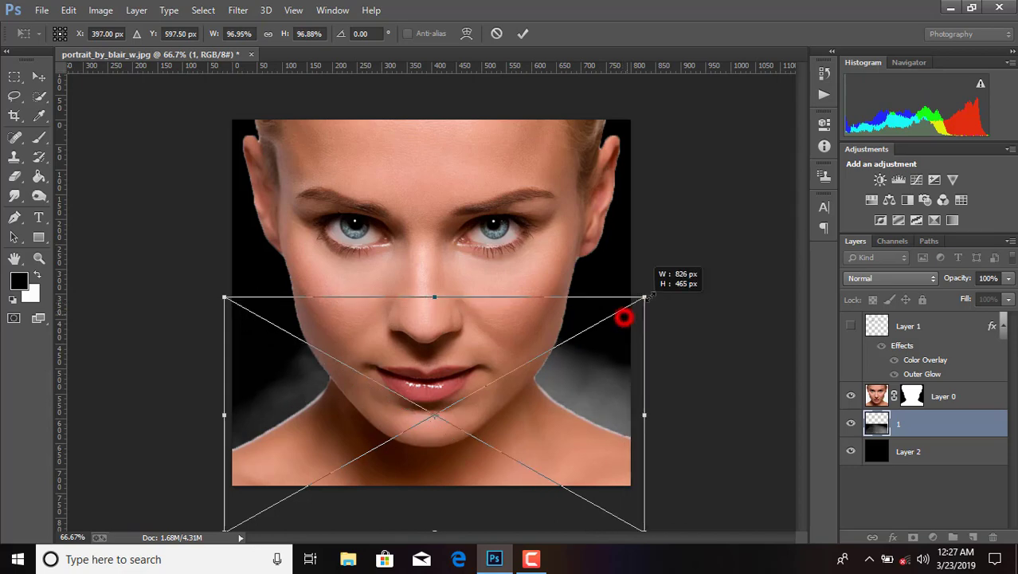
{"action": "left_click_drag", "start_coordinate": [623, 307], "coordinate": [655, 289]}
{"action": "mouse_move", "coordinate": [224, 292]}
{"action": "left_mouse_down"}
{"action": "mouse_move", "coordinate": [226, 235]}
{"action": "mouse_move", "coordinate": [203, 213]}
{"action": "left_mouse_up"}
{"action": "left_click", "coordinate": [526, 33]}
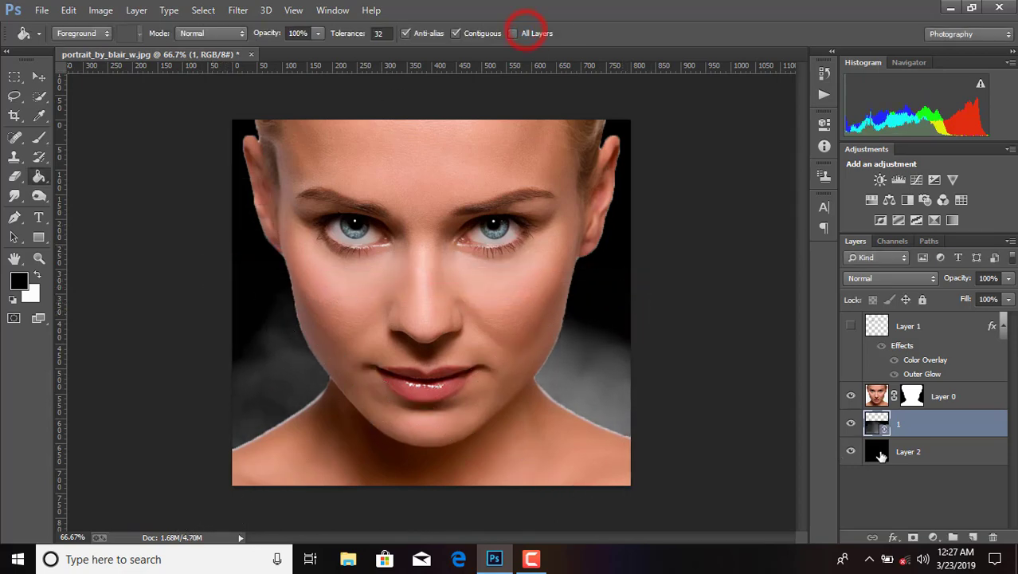
{"action": "right_click", "coordinate": [948, 428]}
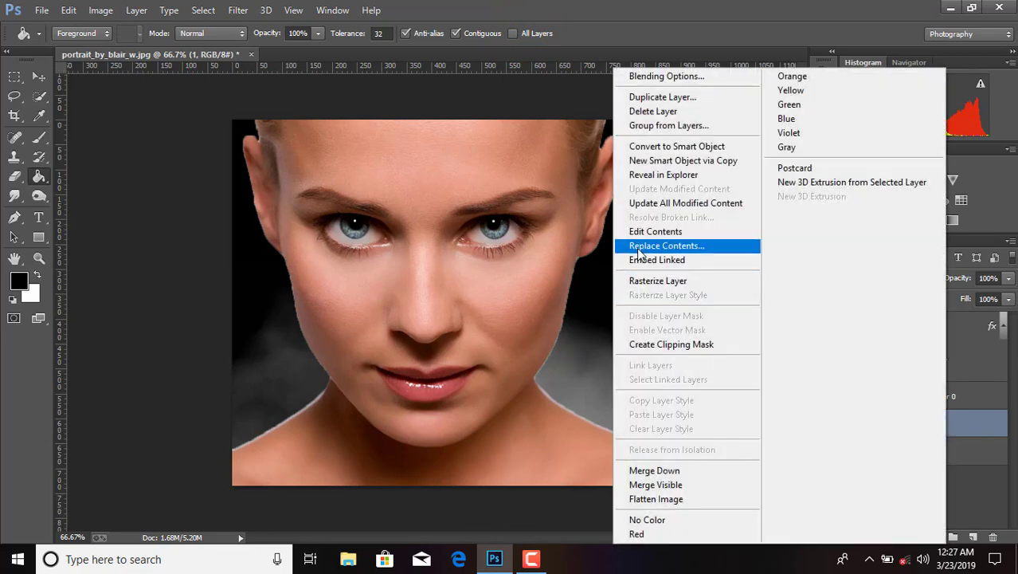
{"action": "left_click", "coordinate": [664, 281]}
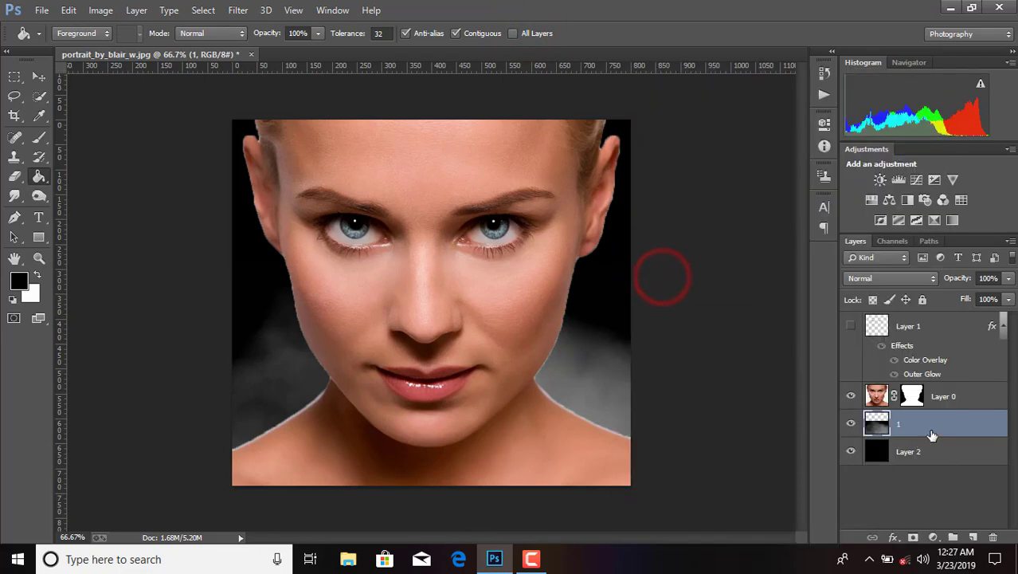
Place cloud_PNG8 as a linked image, resized and positioned behind the face.
{"action": "left_click", "coordinate": [46, 9]}
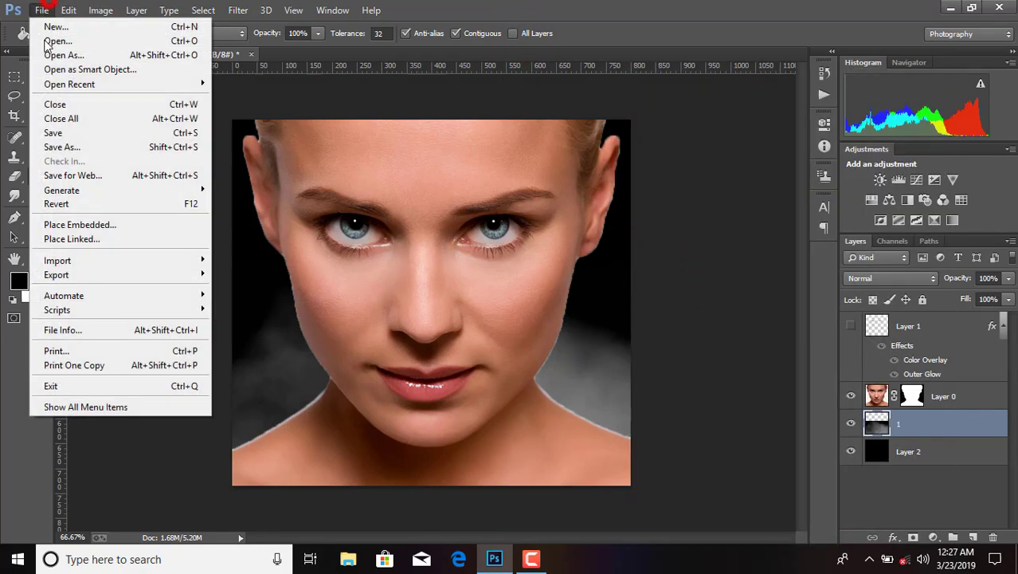
{"action": "left_click", "coordinate": [83, 237]}
{"action": "scroll", "coordinate": [343, 239], "scroll_direction": "down", "scroll_amount": 3}
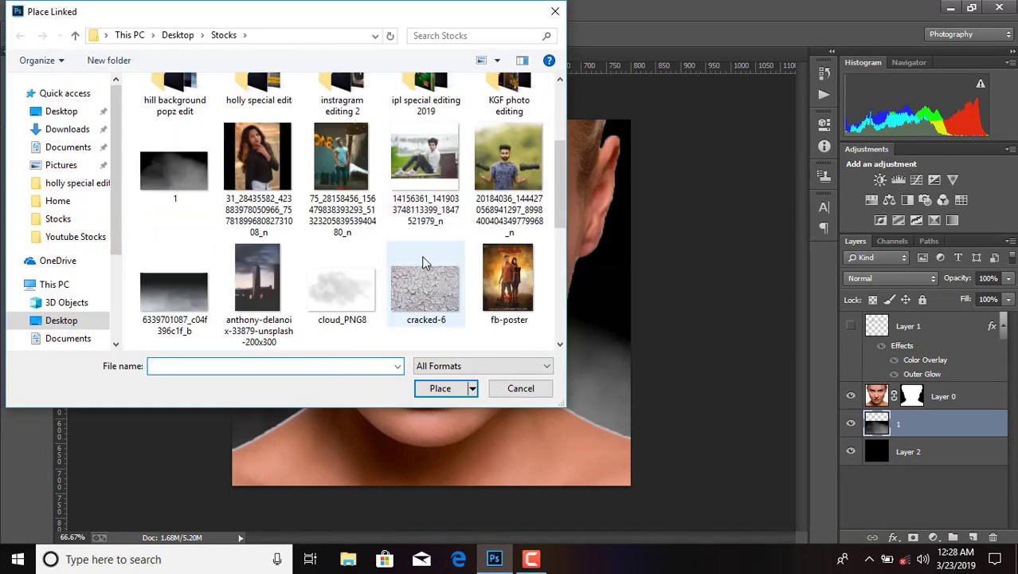
{"action": "left_click", "coordinate": [316, 288]}
{"action": "double_click", "coordinate": [316, 288]}
{"action": "left_click_drag", "start_coordinate": [405, 311], "coordinate": [407, 350]}
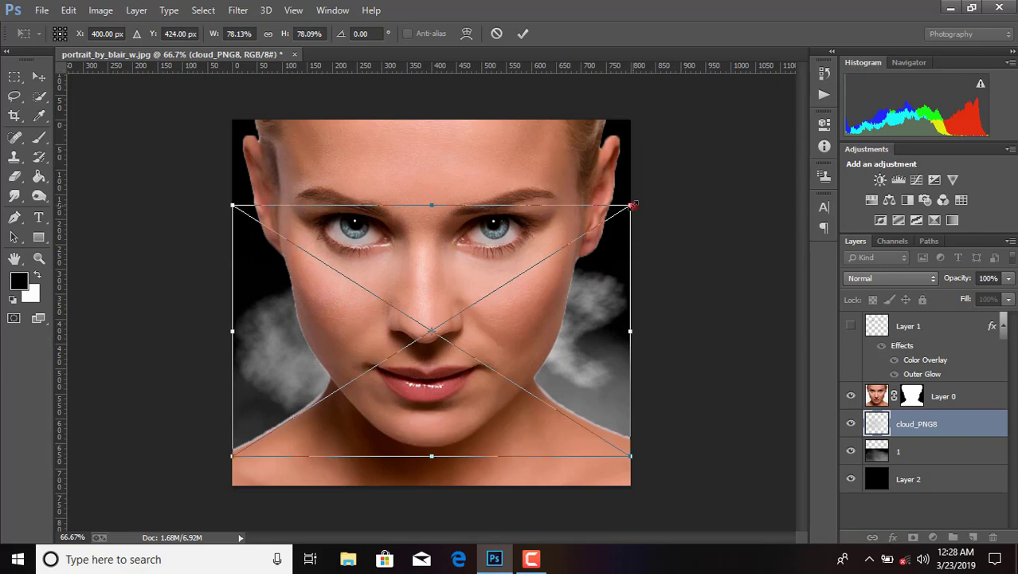
{"action": "left_click_drag", "start_coordinate": [631, 206], "coordinate": [607, 222]}
{"action": "left_click_drag", "start_coordinate": [232, 222], "coordinate": [249, 232]}
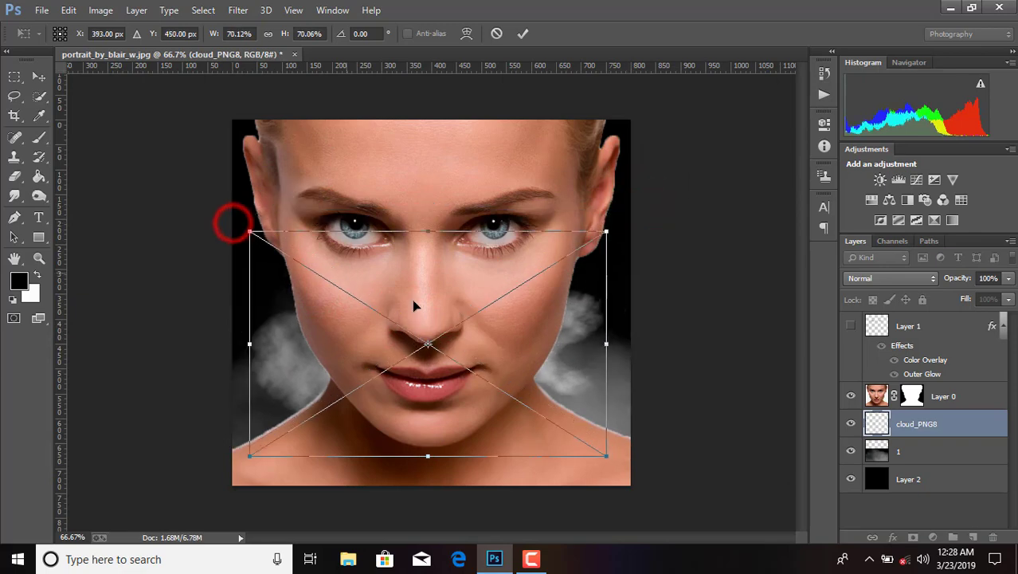
{"action": "left_click_drag", "start_coordinate": [413, 298], "coordinate": [409, 240]}
{"action": "left_click_drag", "start_coordinate": [473, 267], "coordinate": [472, 262]}
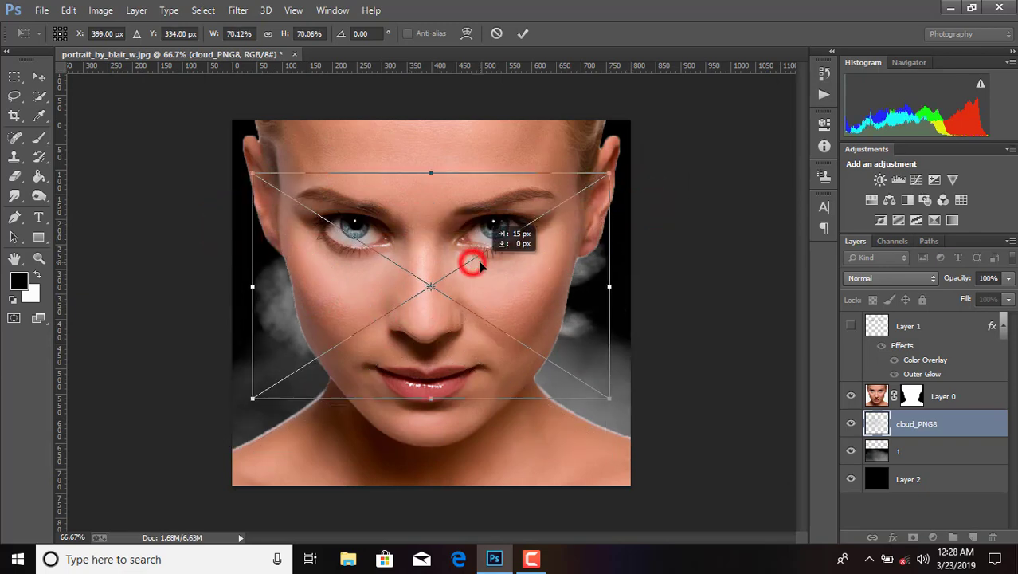
{"action": "left_click", "coordinate": [524, 34]}
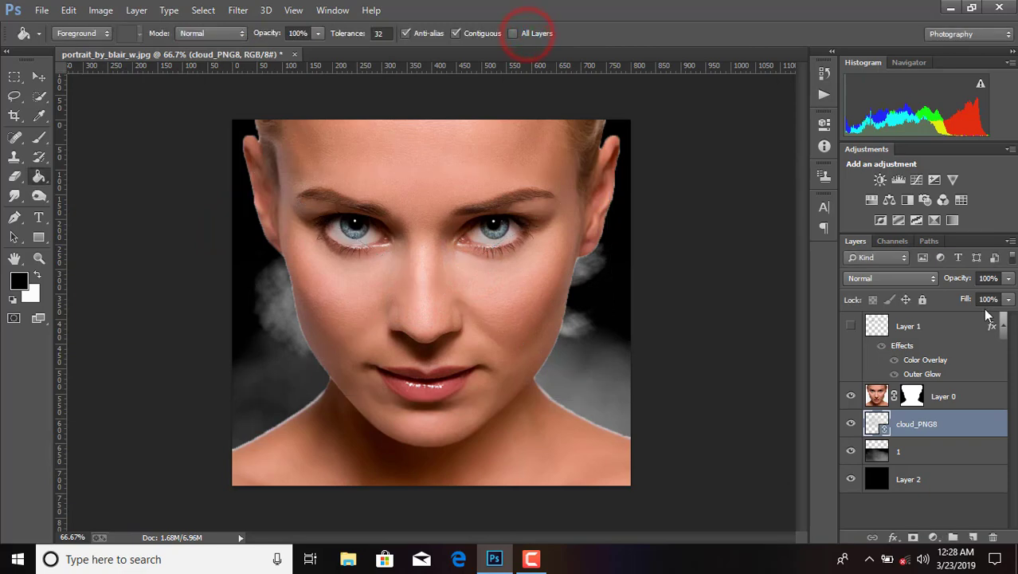
Rasterize the cloud_PNG8 layer, lower its opacity to 56%, and add new Layer 3.
{"action": "right_click", "coordinate": [922, 423]}
{"action": "left_click", "coordinate": [657, 281]}
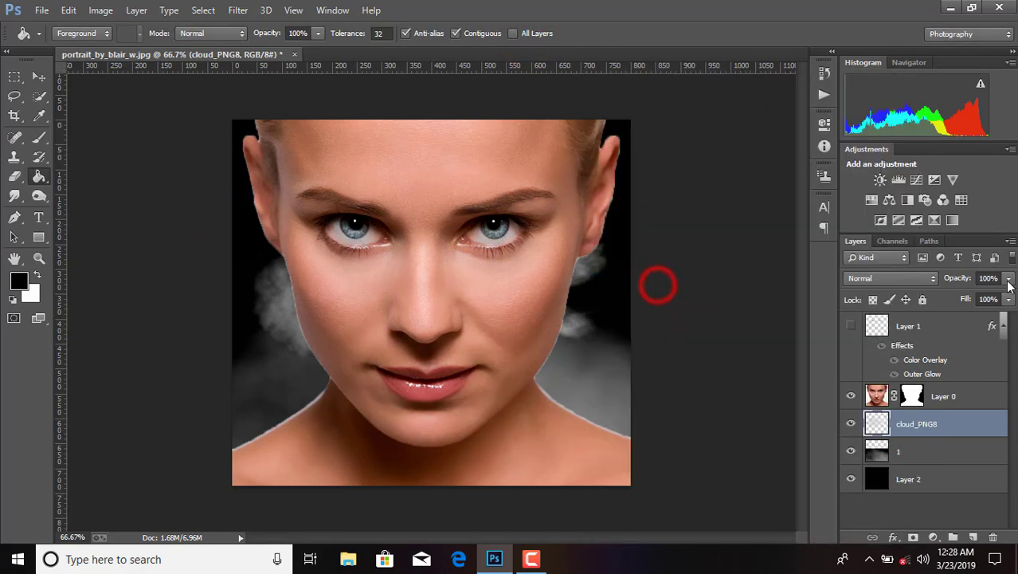
{"action": "left_click", "coordinate": [1009, 278]}
{"action": "left_click_drag", "start_coordinate": [982, 293], "coordinate": [977, 294]}
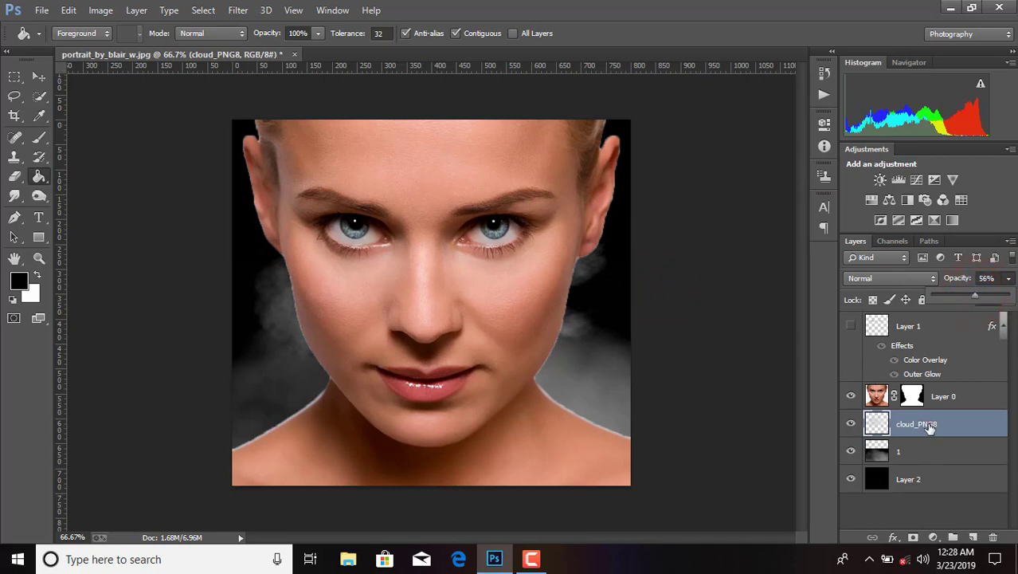
{"action": "left_click", "coordinate": [973, 537]}
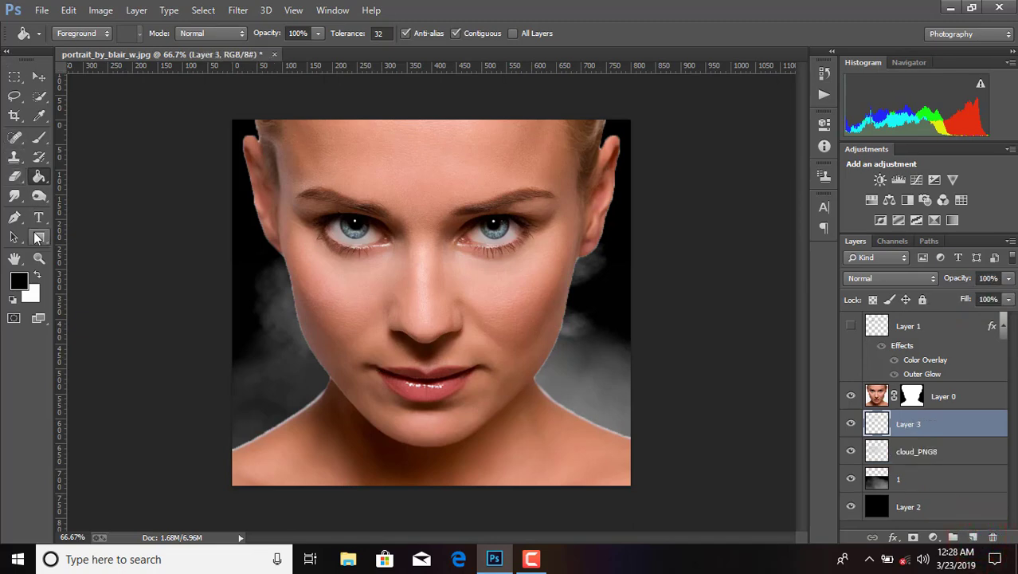
Set white as the painting colour and choose a cloud-shaped brush preset.
{"action": "left_click", "coordinate": [36, 275]}
{"action": "left_click", "coordinate": [45, 137]}
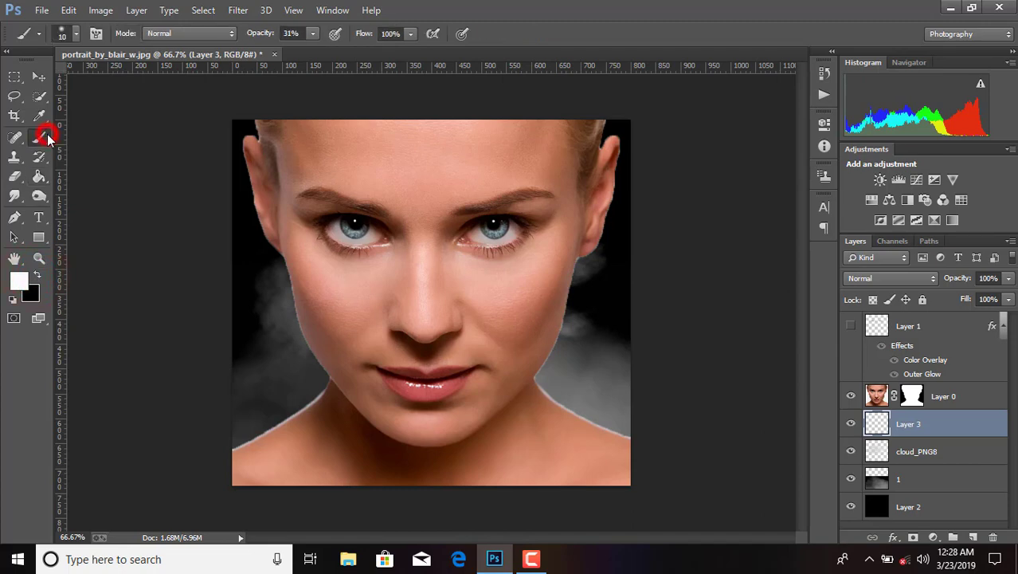
{"action": "left_click", "coordinate": [74, 35]}
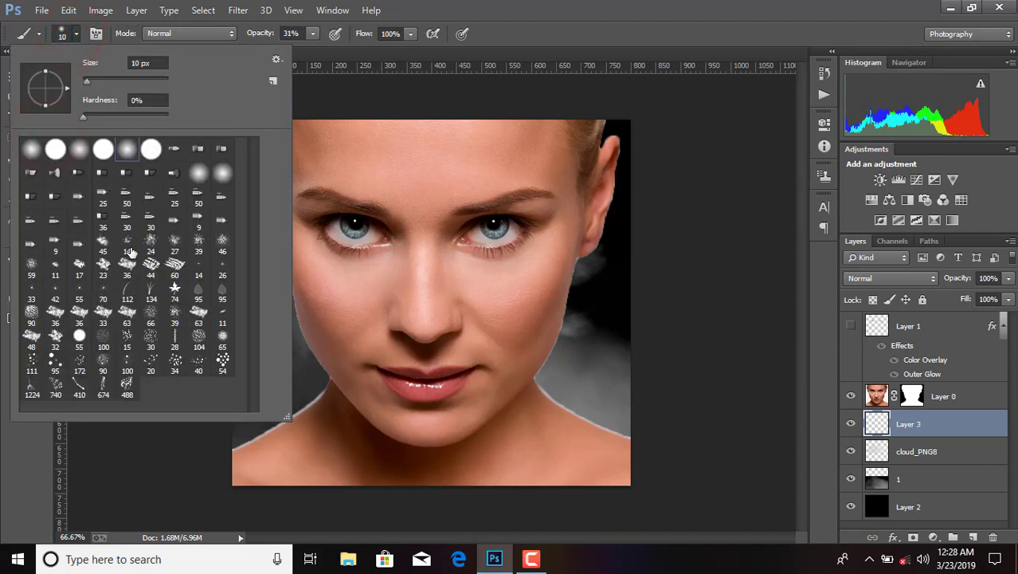
{"action": "double_click", "coordinate": [109, 245]}
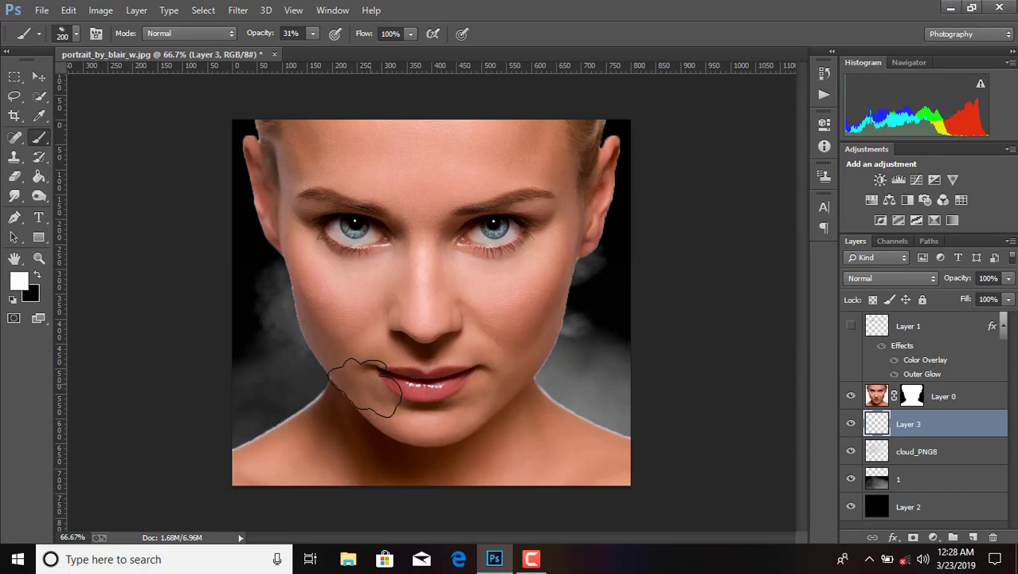
Paint soft white smoke on Layer 3 around both cheeks, the chin and the neck.
{"action": "mouse_move", "coordinate": [365, 384]}
{"action": "left_mouse_down"}
{"action": "mouse_move", "coordinate": [360, 368]}
{"action": "mouse_move", "coordinate": [325, 418]}
{"action": "left_mouse_up"}
{"action": "left_click_drag", "start_coordinate": [275, 456], "coordinate": [298, 447]}
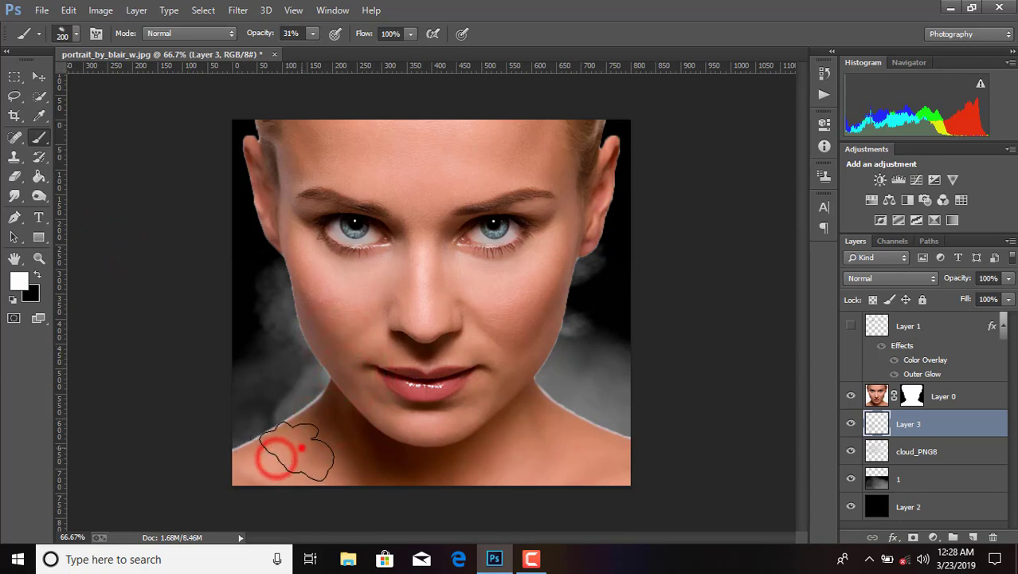
{"action": "mouse_move", "coordinate": [295, 326]}
{"action": "left_mouse_down"}
{"action": "mouse_move", "coordinate": [286, 332]}
{"action": "mouse_move", "coordinate": [283, 314]}
{"action": "mouse_move", "coordinate": [300, 285]}
{"action": "left_mouse_up"}
{"action": "left_click_drag", "start_coordinate": [588, 287], "coordinate": [595, 325]}
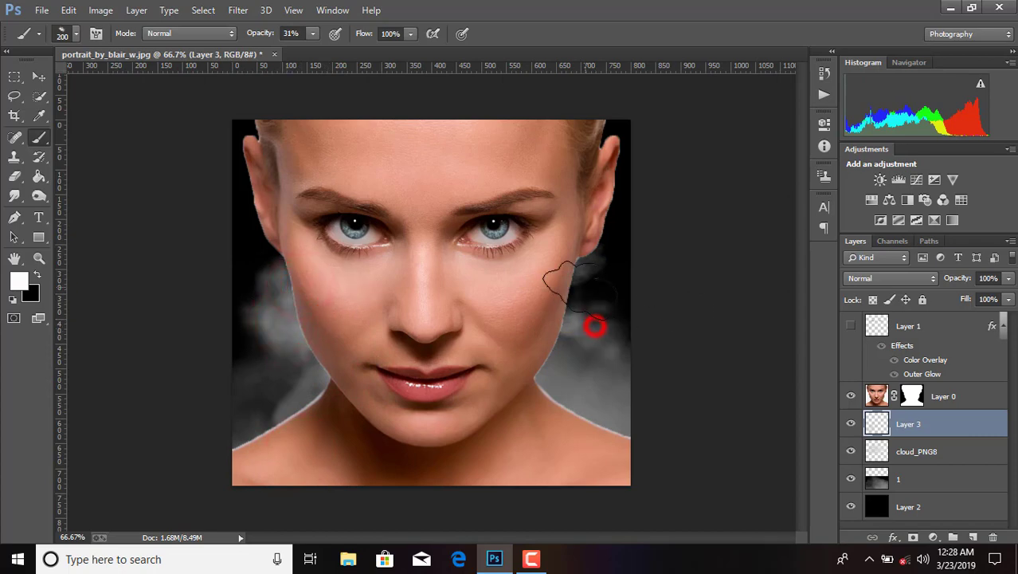
{"action": "left_click", "coordinate": [564, 358]}
{"action": "left_click", "coordinate": [544, 399]}
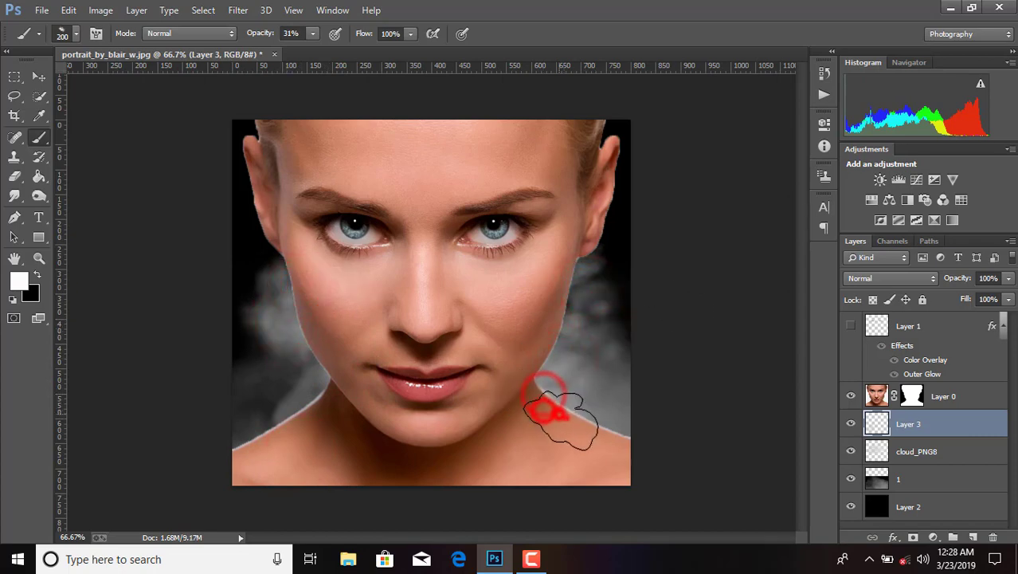
{"action": "left_click", "coordinate": [560, 410]}
{"action": "left_click", "coordinate": [588, 430]}
{"action": "left_click", "coordinate": [528, 372]}
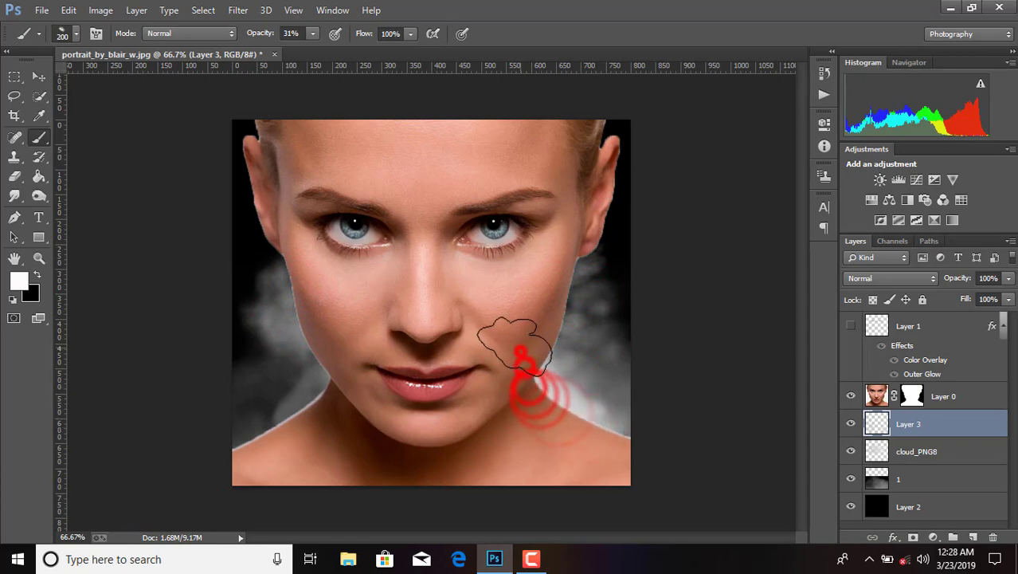
{"action": "left_click", "coordinate": [518, 334]}
{"action": "left_click", "coordinate": [353, 400]}
{"action": "left_click", "coordinate": [298, 431]}
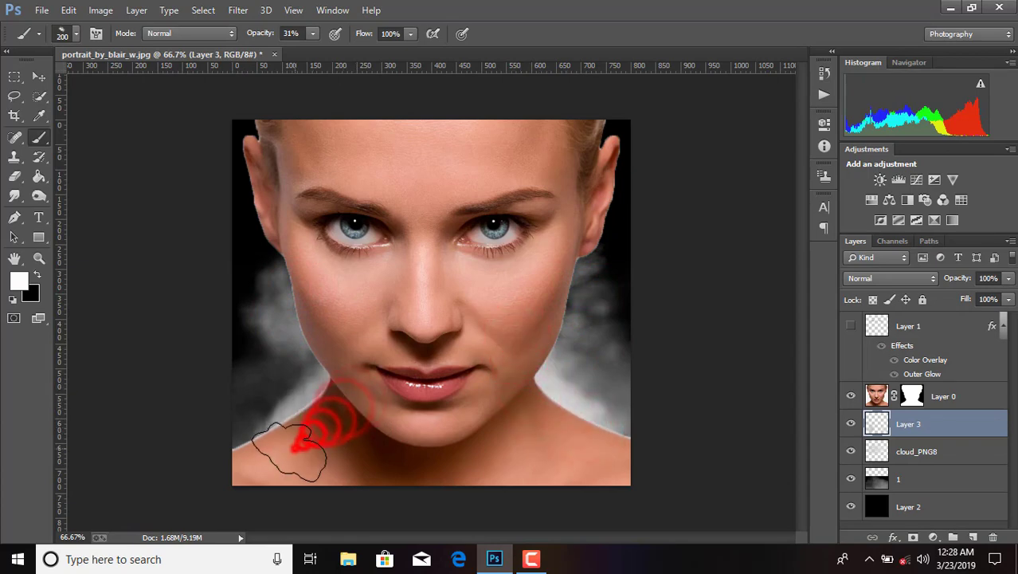
{"action": "left_click", "coordinate": [287, 451]}
{"action": "left_click", "coordinate": [316, 387]}
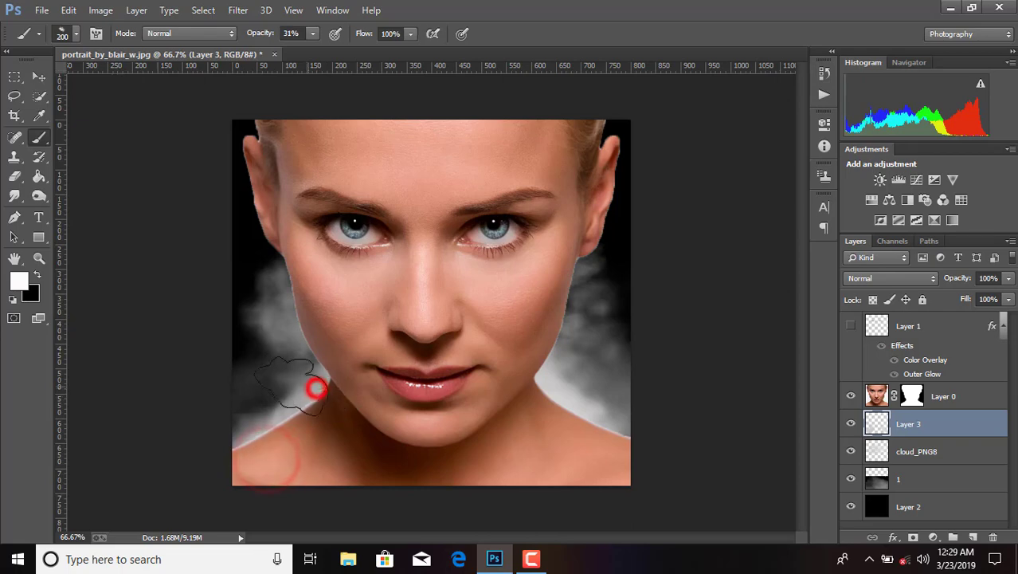
{"action": "left_click", "coordinate": [243, 278]}
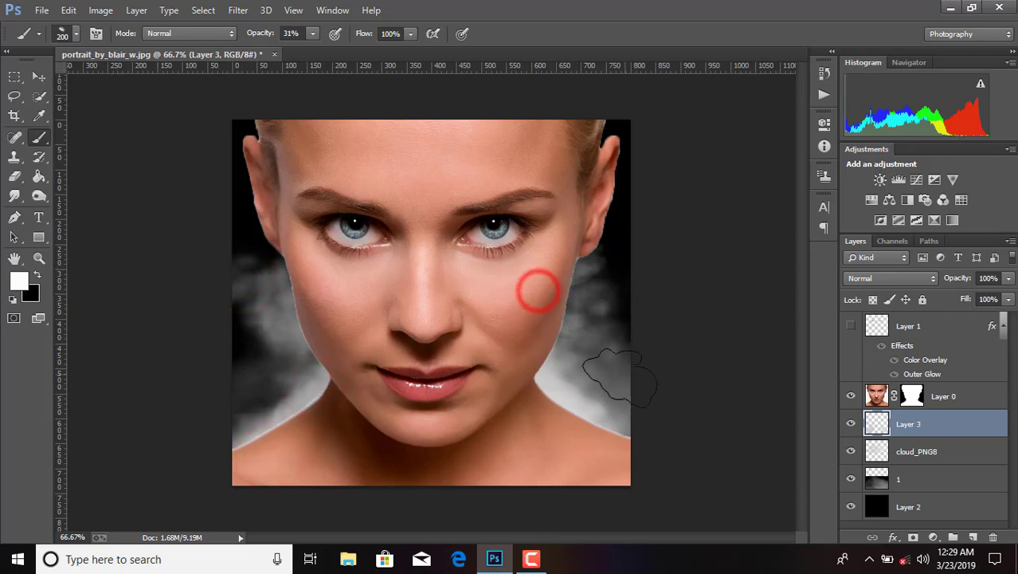
Lower Layer 3's opacity, merge it with cloud_PNG8, 1 and Layer 2, then select Layer 0.
{"action": "left_click", "coordinate": [1009, 278]}
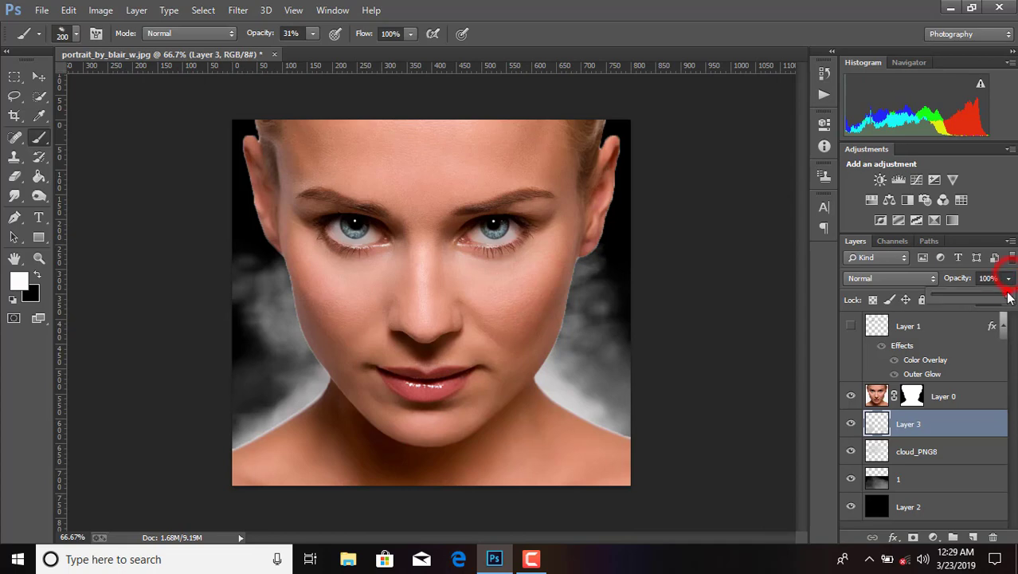
{"action": "mouse_move", "coordinate": [1008, 295]}
{"action": "left_mouse_down"}
{"action": "mouse_move", "coordinate": [992, 299]}
{"action": "mouse_move", "coordinate": [1003, 298]}
{"action": "mouse_move", "coordinate": [996, 313]}
{"action": "left_mouse_up"}
{"action": "left_click", "coordinate": [940, 450]}
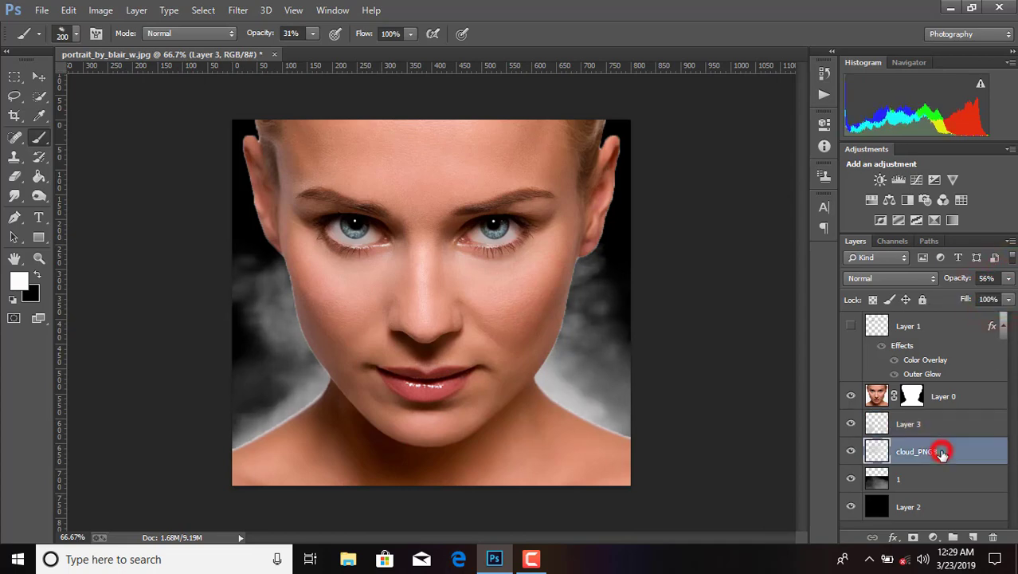
{"action": "left_click", "coordinate": [939, 423], "text": "shift"}
{"action": "left_click", "coordinate": [940, 488], "text": "shift"}
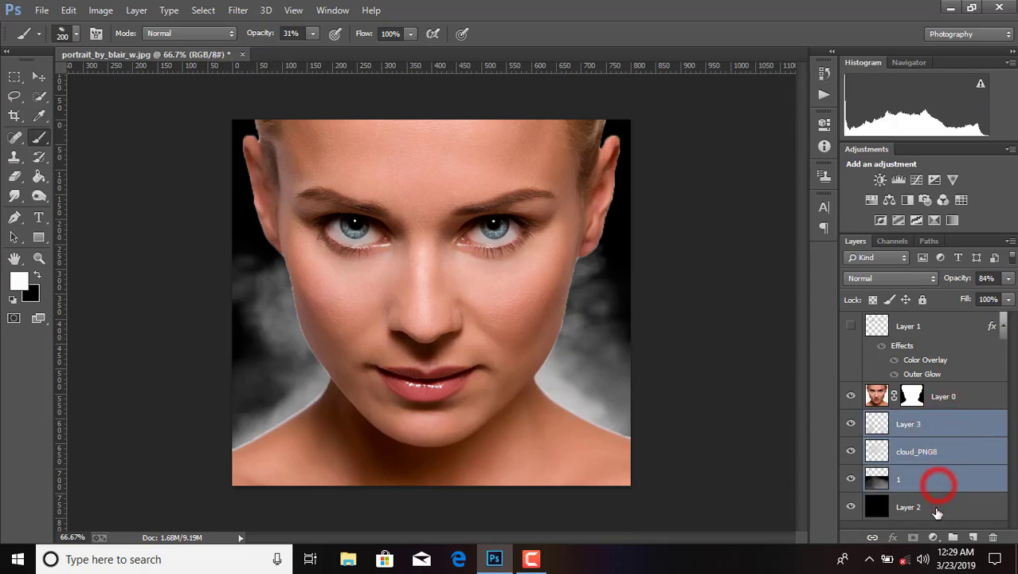
{"action": "left_click", "coordinate": [934, 507], "text": "shift"}
{"action": "right_click", "coordinate": [932, 483]}
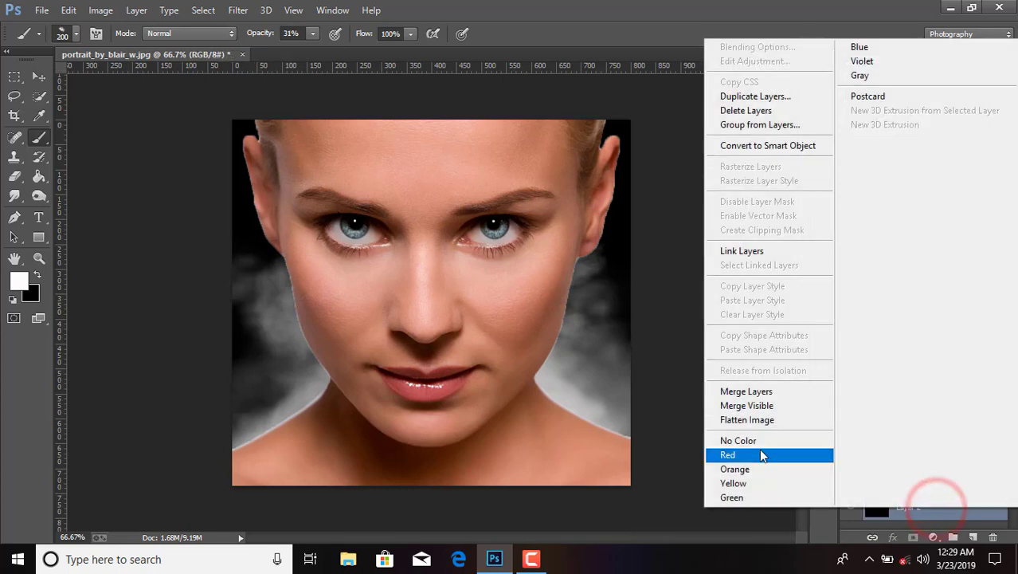
{"action": "left_click", "coordinate": [769, 391]}
{"action": "left_click", "coordinate": [961, 396]}
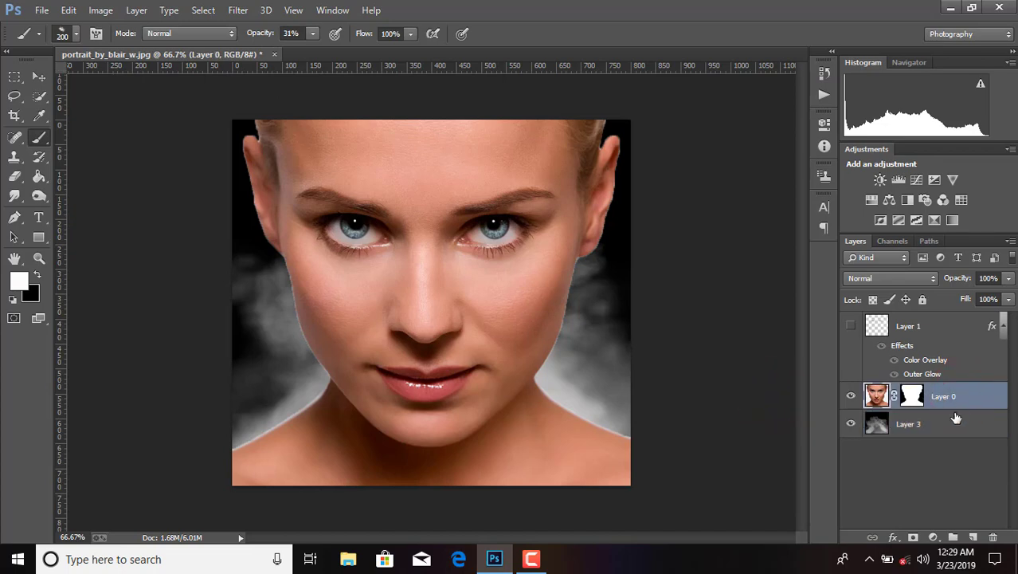
{"action": "left_click", "coordinate": [933, 538]}
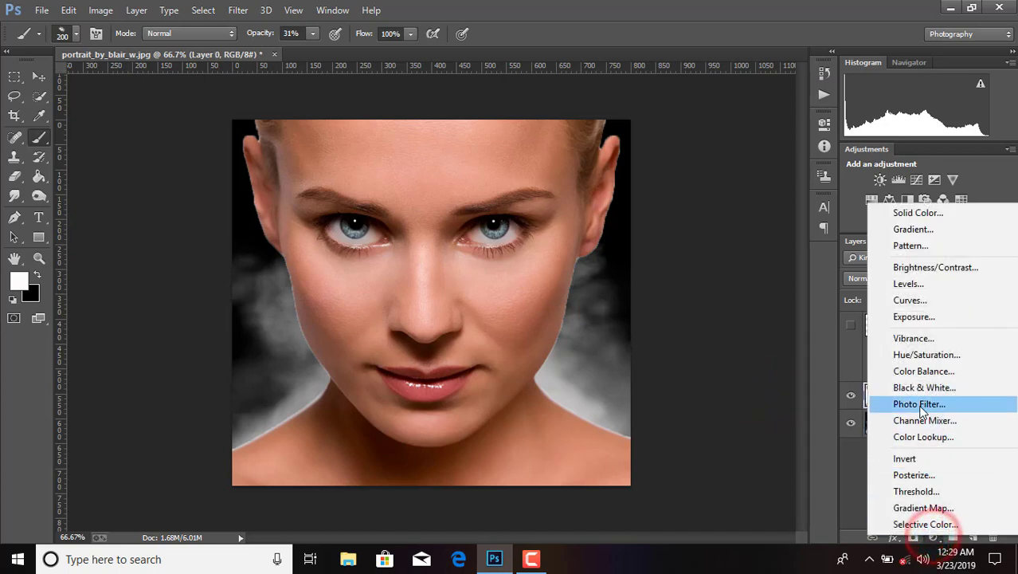
Add a Hue/Saturation adjustment layer with Saturation -92 over the portrait.
{"action": "left_click", "coordinate": [927, 355]}
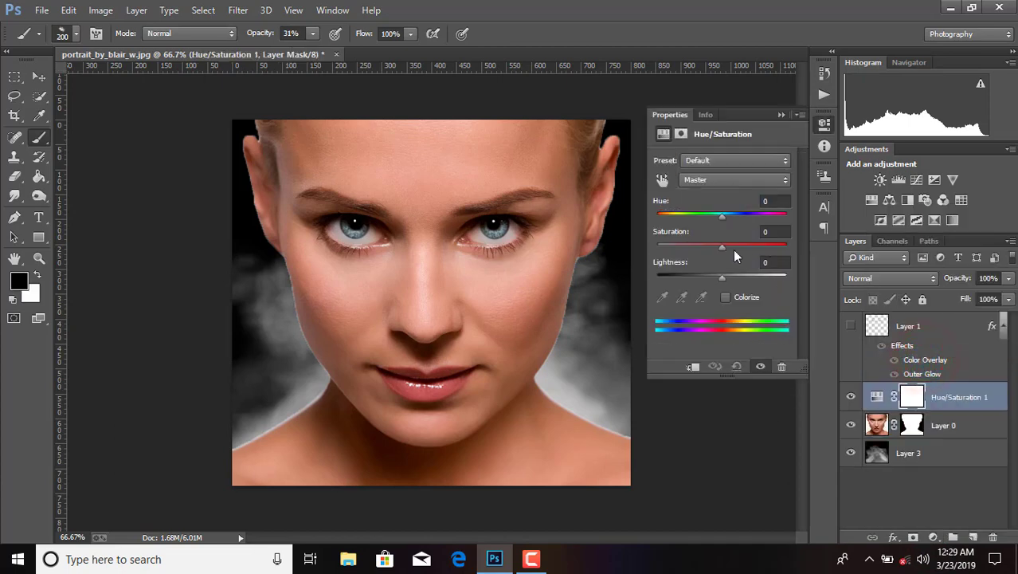
{"action": "left_click_drag", "start_coordinate": [720, 249], "coordinate": [672, 242]}
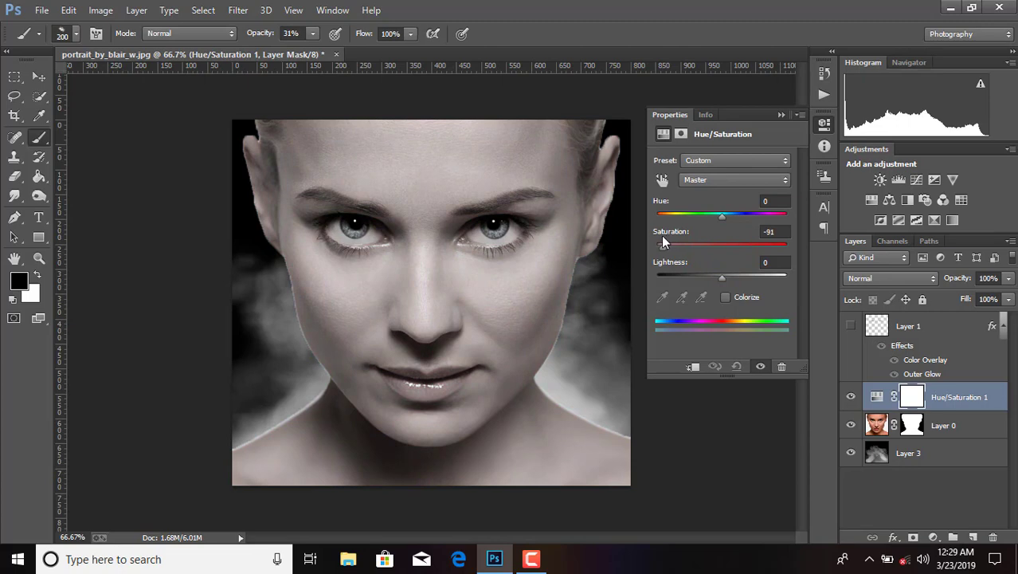
{"action": "left_click_drag", "start_coordinate": [663, 242], "coordinate": [662, 241]}
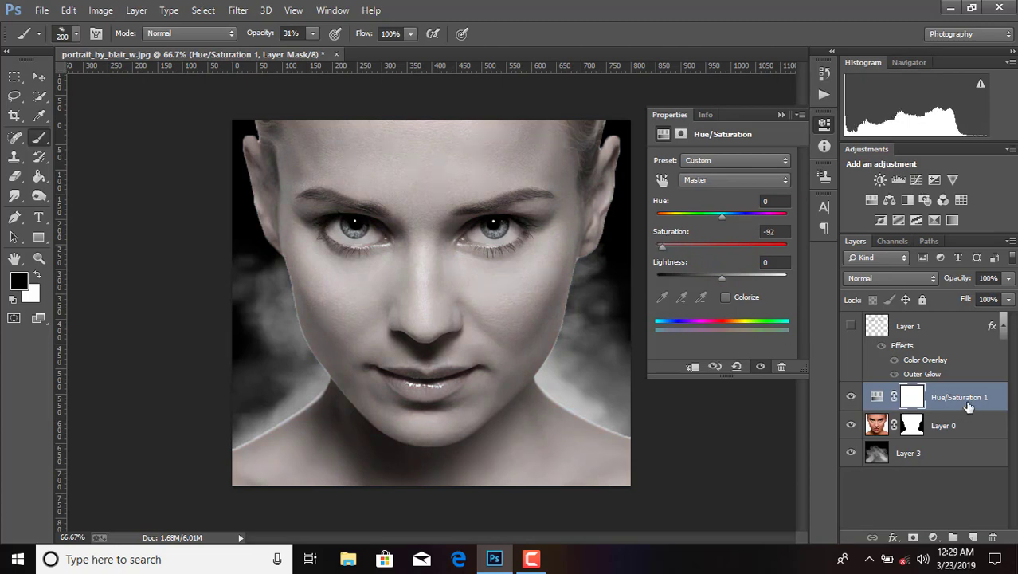
{"action": "left_click", "coordinate": [781, 115]}
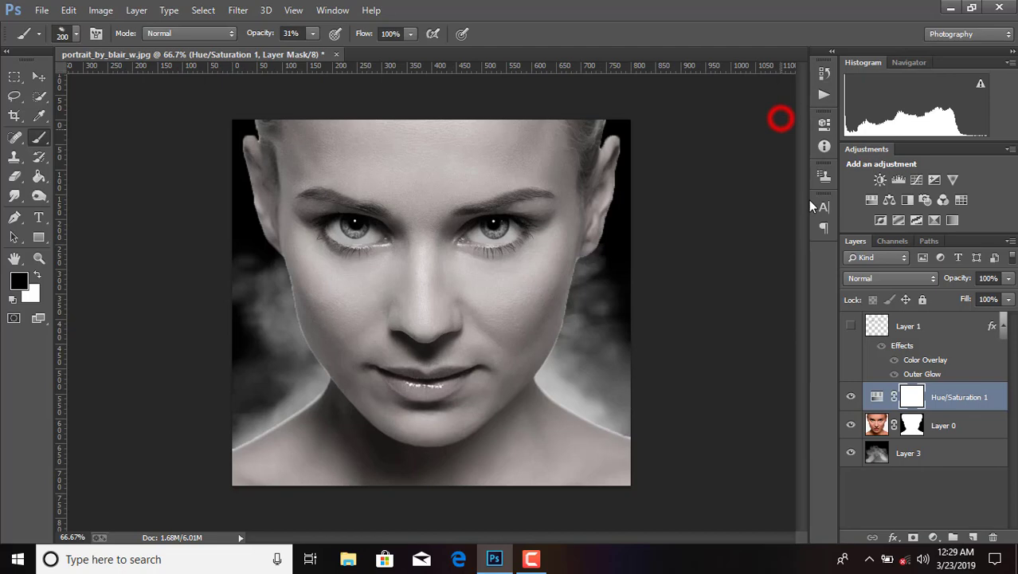
{"action": "left_click", "coordinate": [41, 77]}
Add a Curves adjustment layer and pull the curve down to darken the portrait.
{"action": "left_click", "coordinate": [935, 538]}
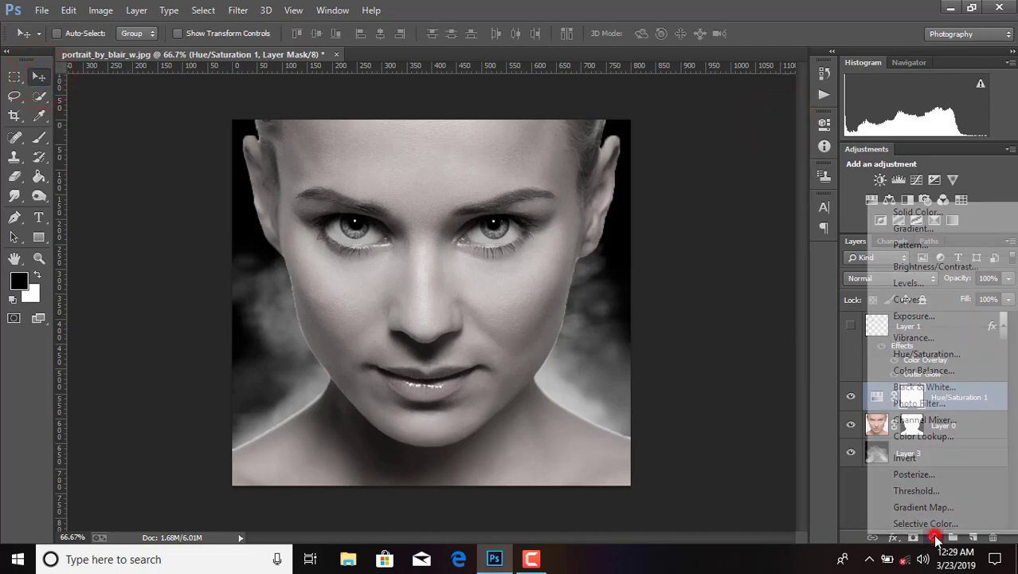
{"action": "left_click", "coordinate": [911, 300]}
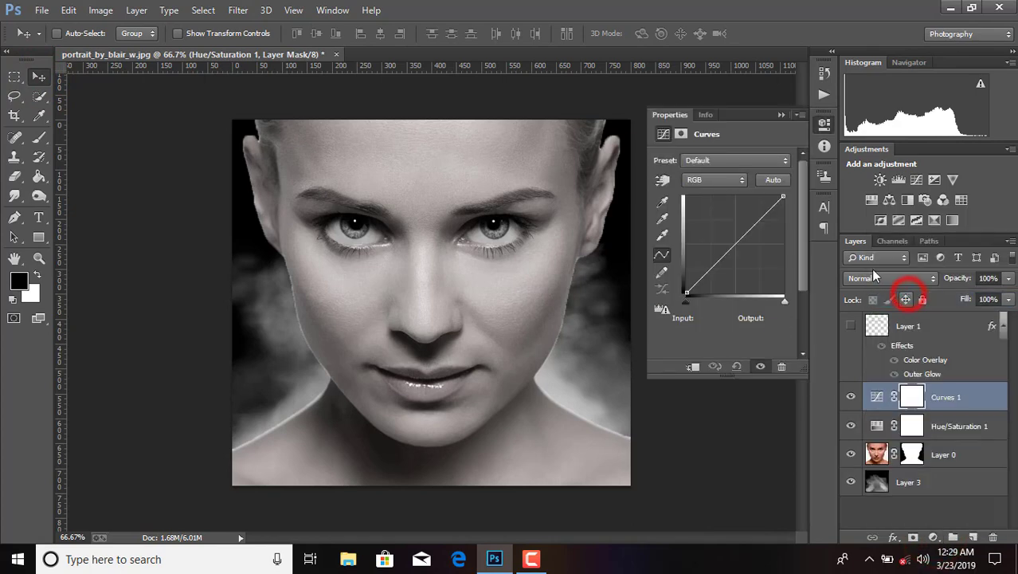
{"action": "mouse_move", "coordinate": [736, 246]}
{"action": "left_mouse_down"}
{"action": "mouse_move", "coordinate": [736, 257]}
{"action": "mouse_move", "coordinate": [752, 246]}
{"action": "left_mouse_up"}
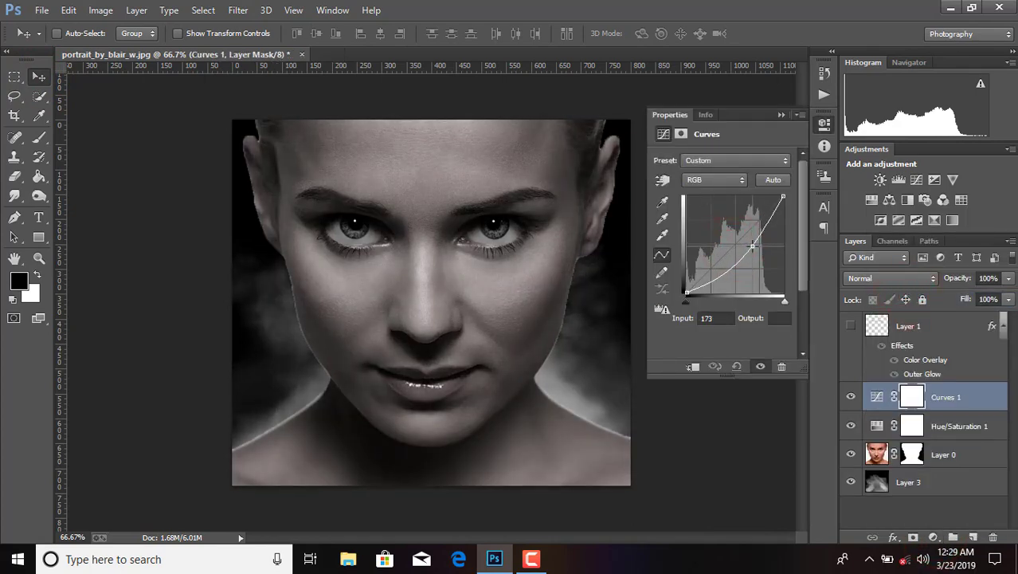
{"action": "left_click", "coordinate": [781, 114]}
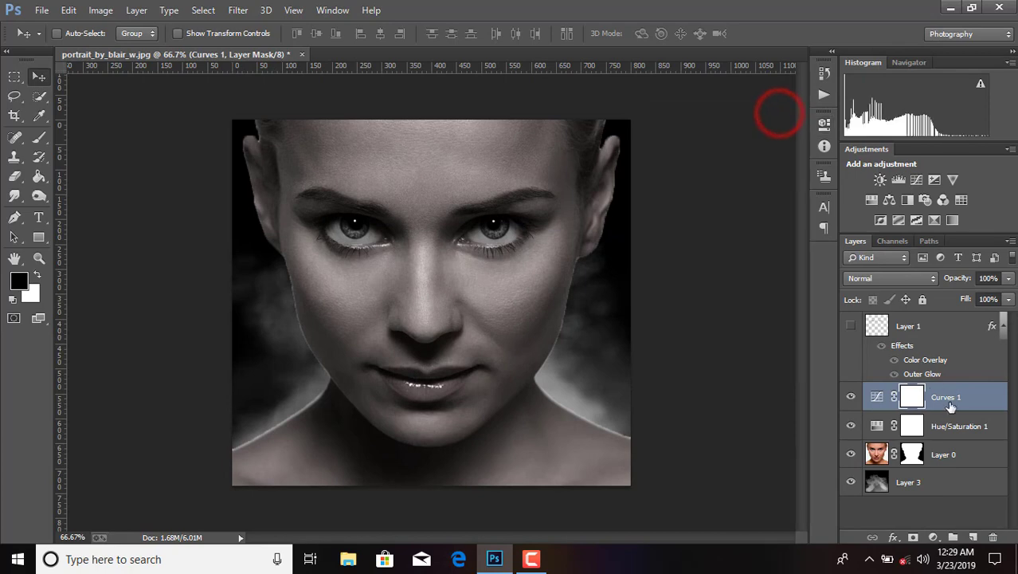
{"action": "left_click", "coordinate": [942, 452]}
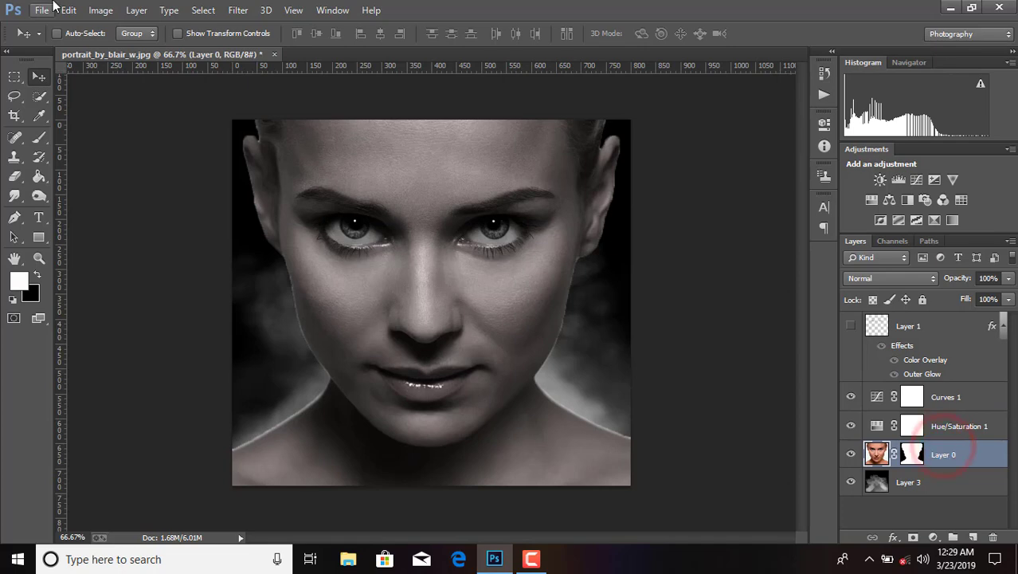
Place the cracked-6 texture as a linked layer and scale it over the whole canvas.
{"action": "left_click", "coordinate": [42, 10]}
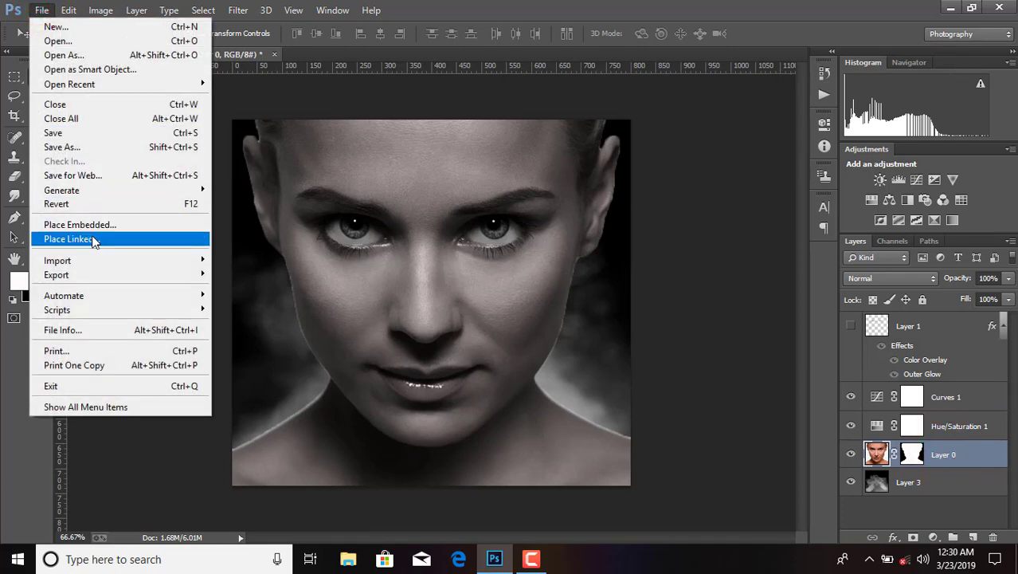
{"action": "left_click", "coordinate": [93, 239]}
{"action": "scroll", "coordinate": [478, 227], "scroll_direction": "down", "scroll_amount": 5}
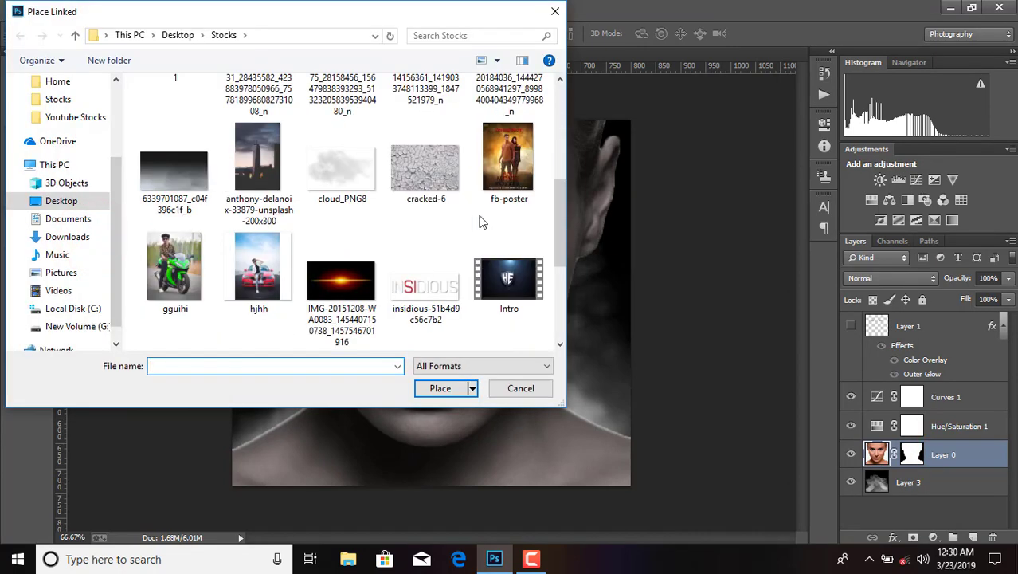
{"action": "double_click", "coordinate": [424, 169]}
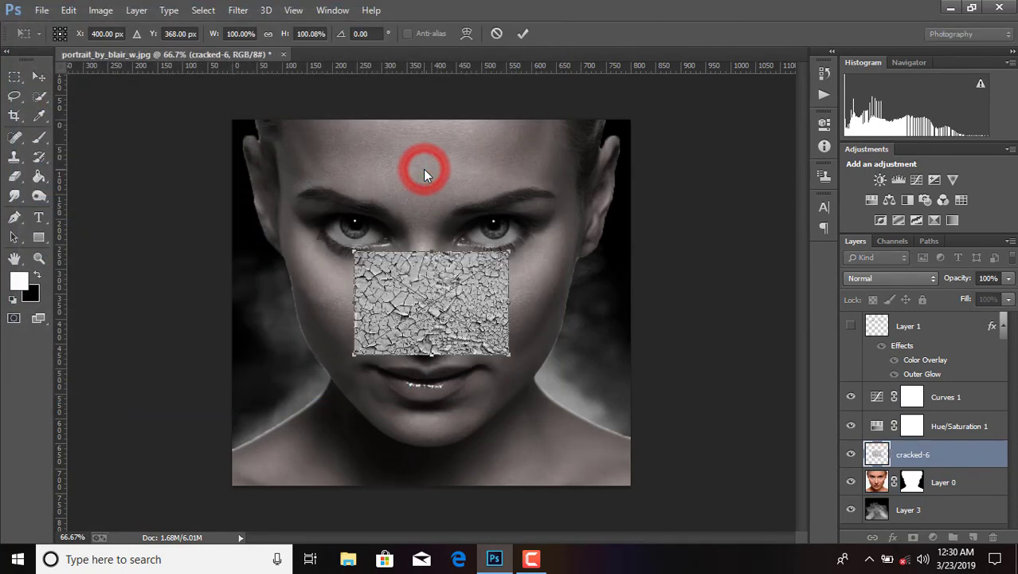
{"action": "left_click_drag", "start_coordinate": [353, 252], "coordinate": [176, 82]}
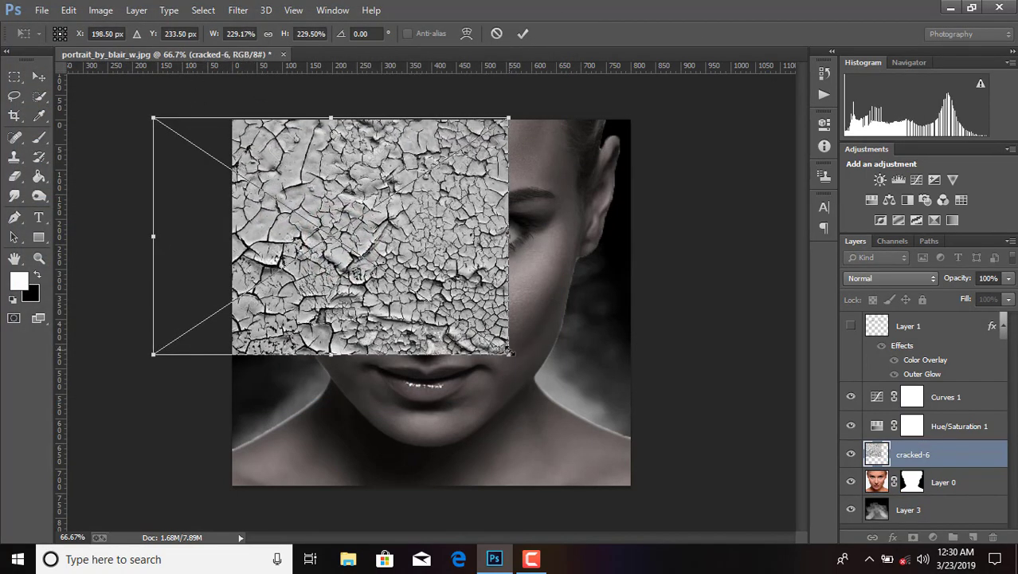
{"action": "mouse_move", "coordinate": [511, 353]}
{"action": "left_mouse_down"}
{"action": "mouse_move", "coordinate": [673, 563]}
{"action": "mouse_move", "coordinate": [672, 472]}
{"action": "left_mouse_up"}
{"action": "key", "text": "Up"}
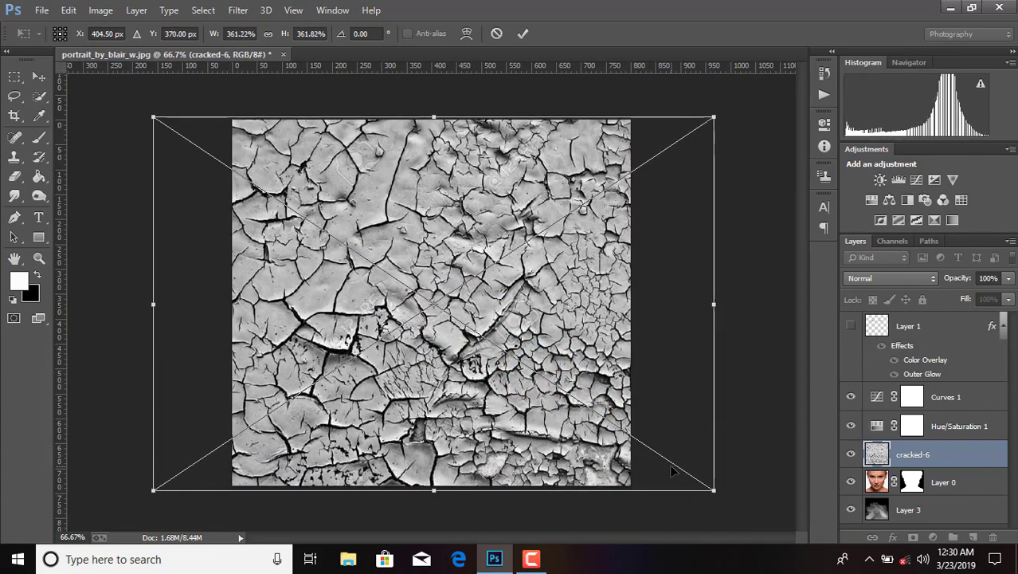
{"action": "key", "text": "Up"}
{"action": "key", "text": "Up"}
Commit the texture placement, rasterize cracked-6 and clip it to Layer 0.
{"action": "left_click", "coordinate": [523, 34]}
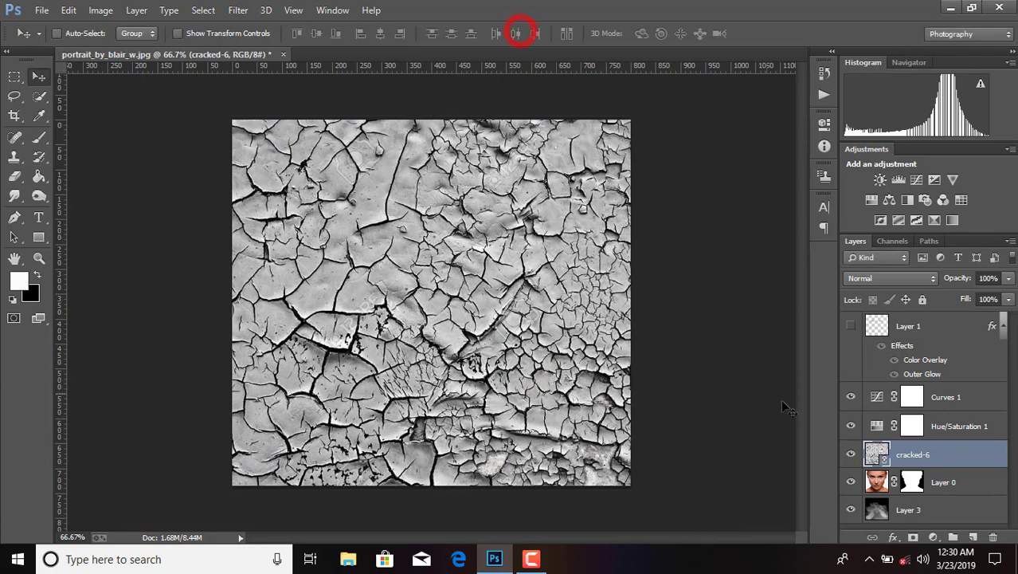
{"action": "right_click", "coordinate": [903, 452]}
{"action": "left_click", "coordinate": [634, 279]}
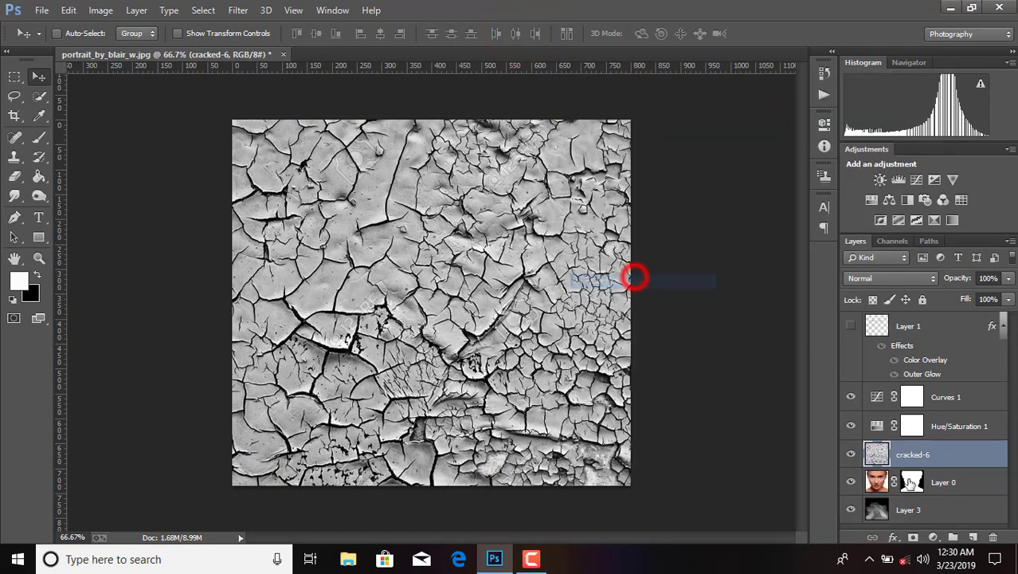
{"action": "right_click", "coordinate": [927, 461]}
{"action": "left_click", "coordinate": [673, 266]}
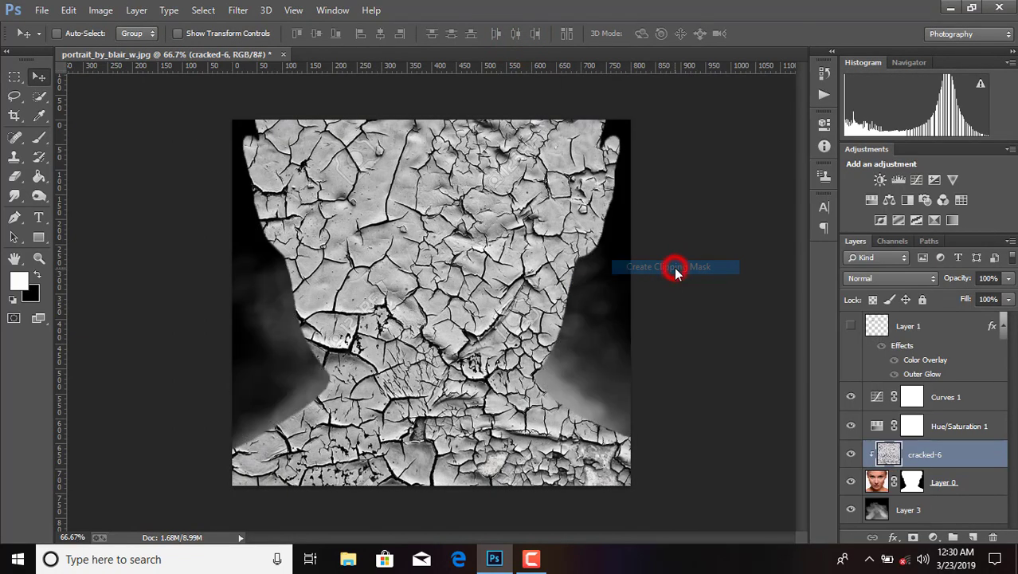
Set cracked-6 to Darken blend mode and add a layer mask.
{"action": "left_click", "coordinate": [892, 277]}
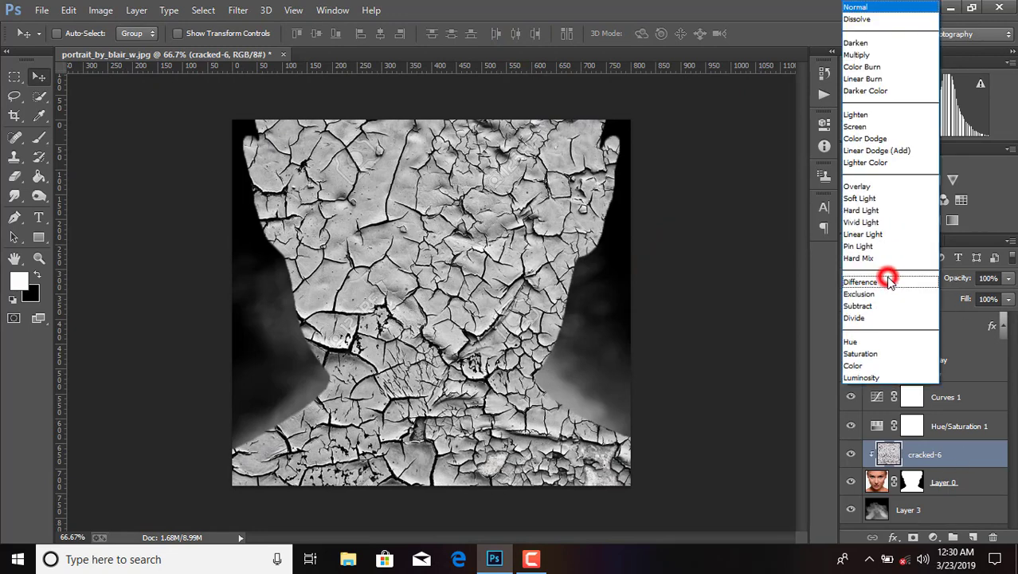
{"action": "left_click", "coordinate": [846, 43]}
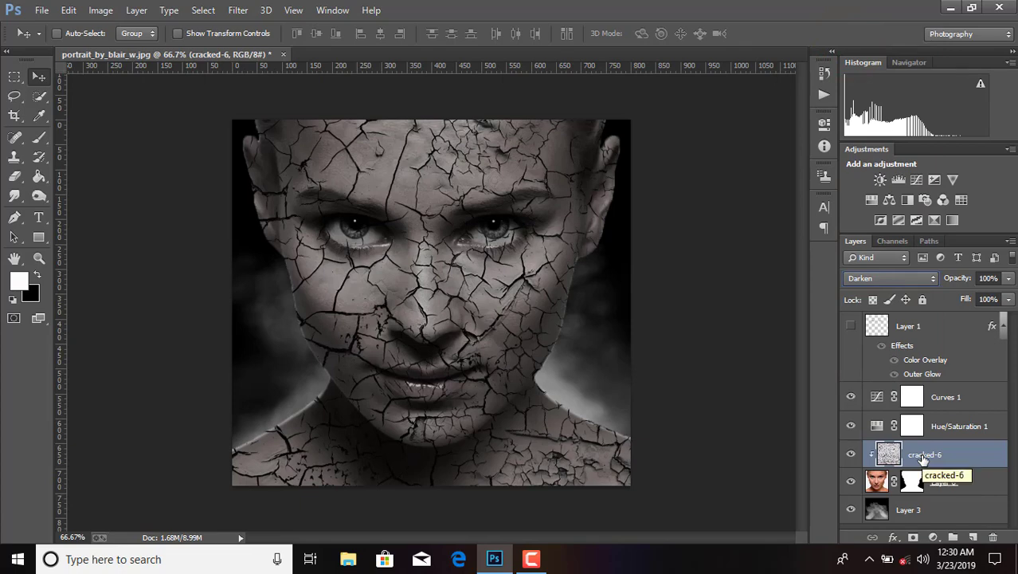
{"action": "left_click", "coordinate": [914, 536]}
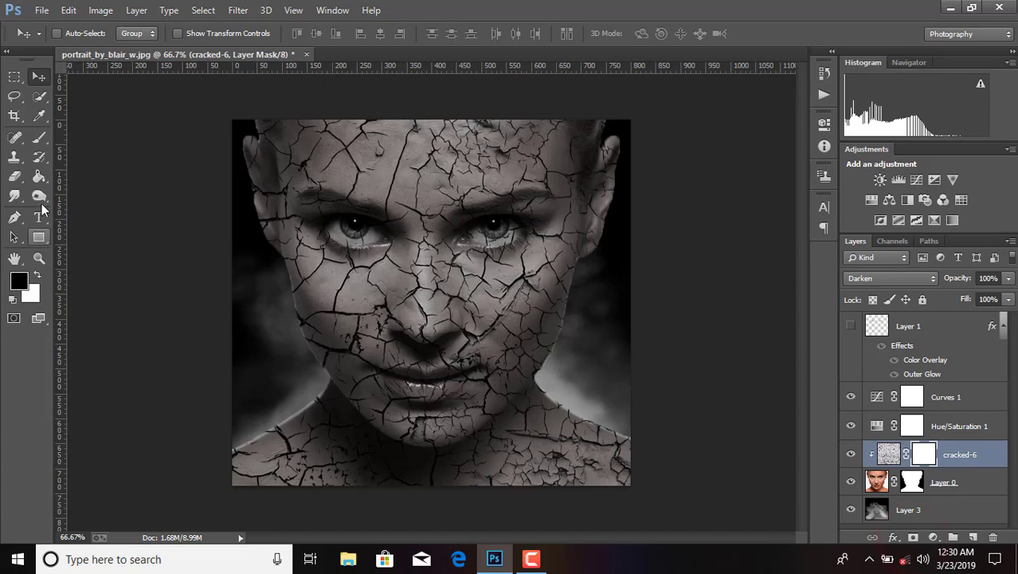
Fade the cracks at the bottom of the portrait with a black gradient on the mask.
{"action": "left_click", "coordinate": [38, 196]}
{"action": "left_click", "coordinate": [41, 180]}
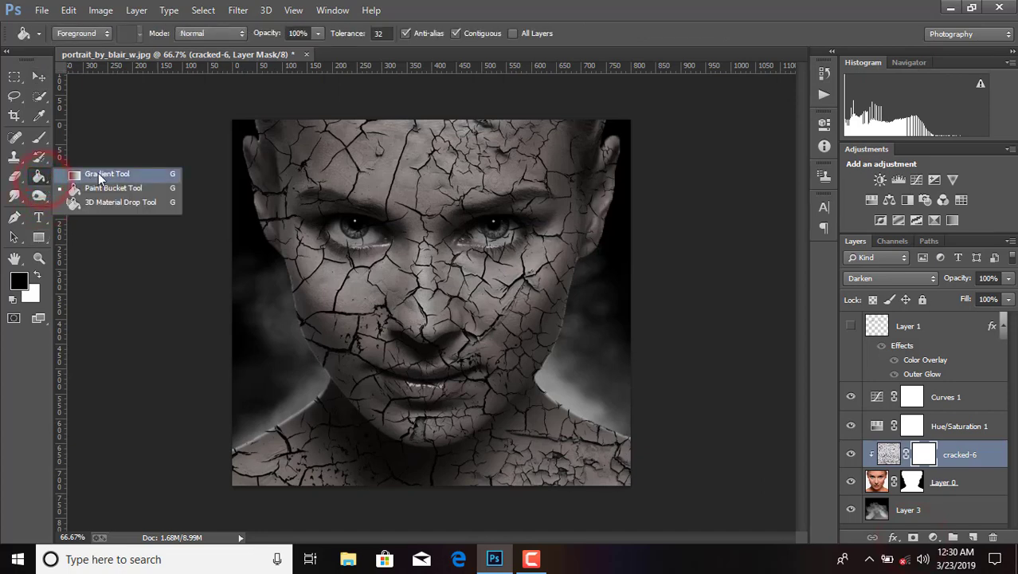
{"action": "left_click", "coordinate": [98, 173]}
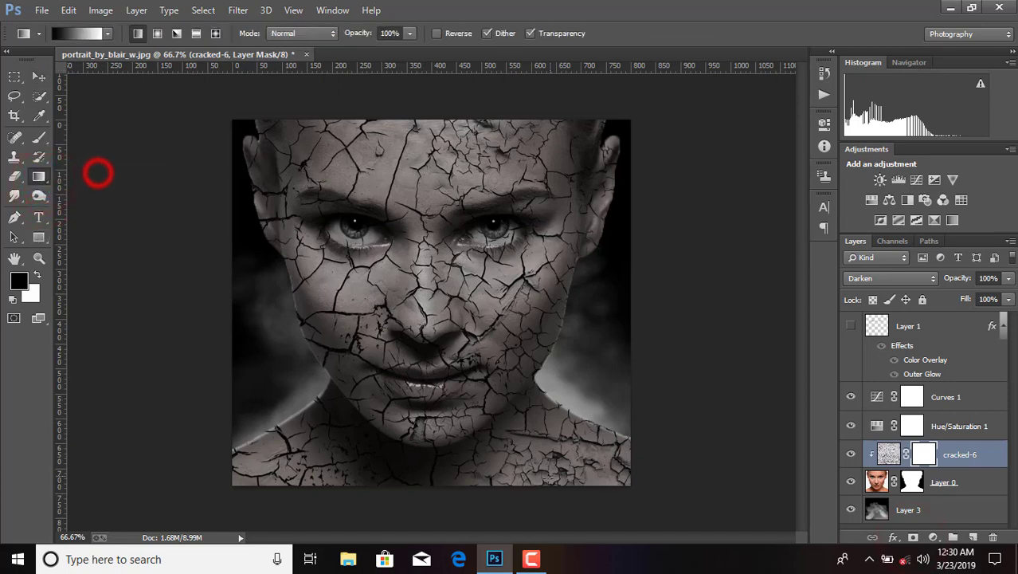
{"action": "left_click", "coordinate": [443, 486]}
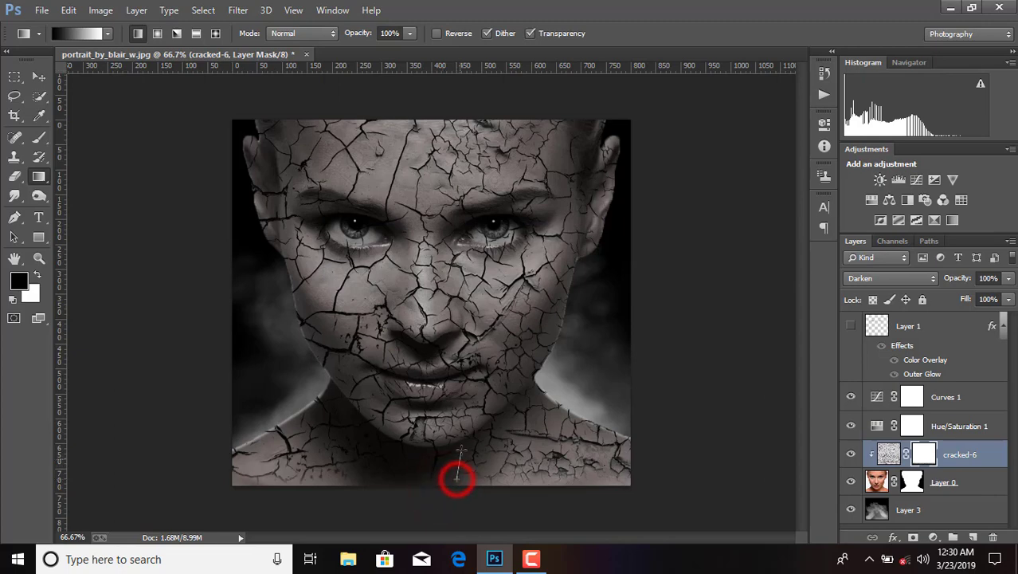
{"action": "left_click_drag", "start_coordinate": [457, 478], "coordinate": [307, 478]}
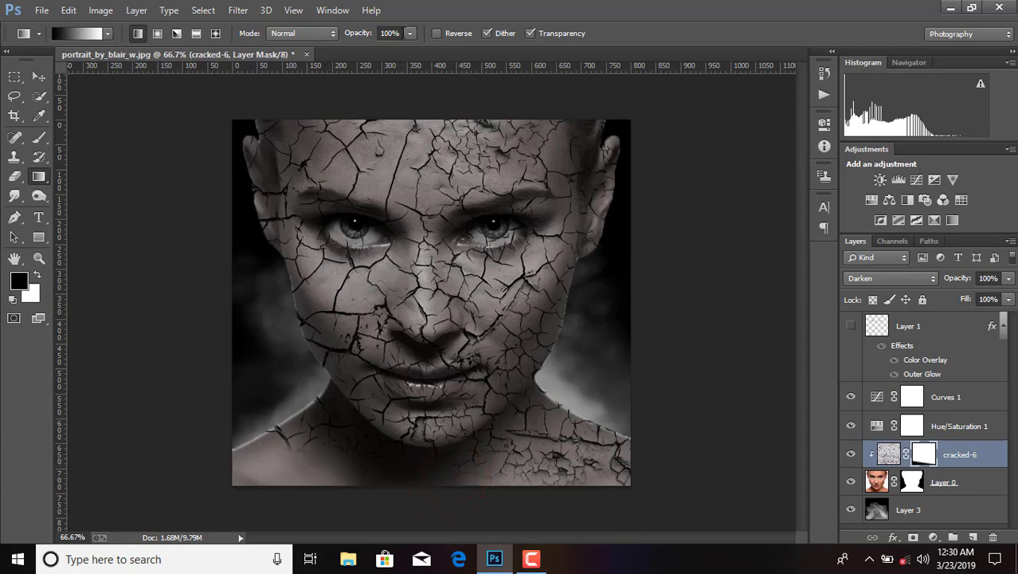
At 57% gradient opacity, fade the cracks on the lower neck and chin.
{"action": "left_click", "coordinate": [410, 33]}
{"action": "left_click_drag", "start_coordinate": [390, 50], "coordinate": [377, 50]}
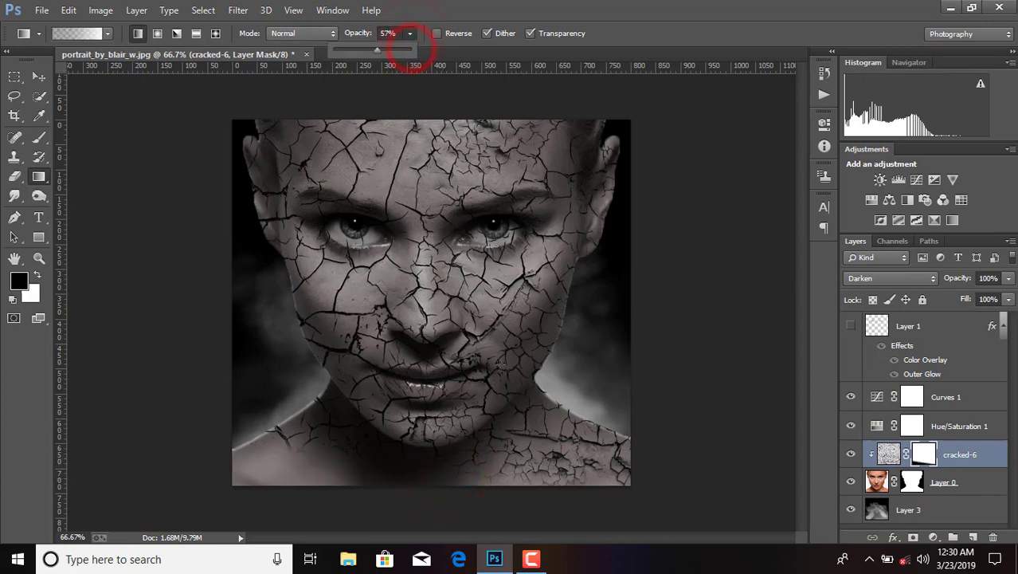
{"action": "left_click", "coordinate": [550, 489]}
{"action": "left_click_drag", "start_coordinate": [546, 483], "coordinate": [539, 467]}
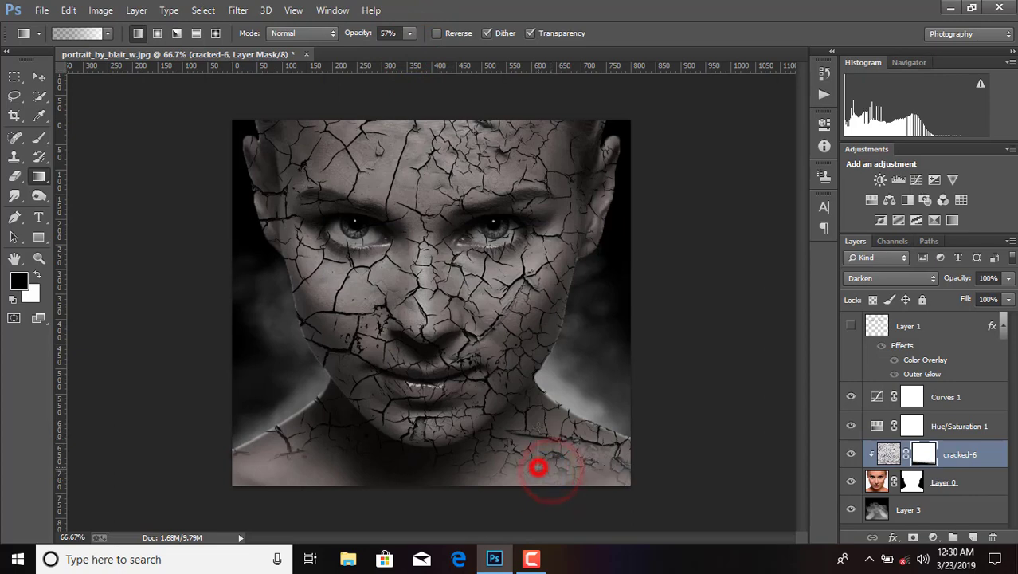
{"action": "left_click_drag", "start_coordinate": [325, 451], "coordinate": [343, 441]}
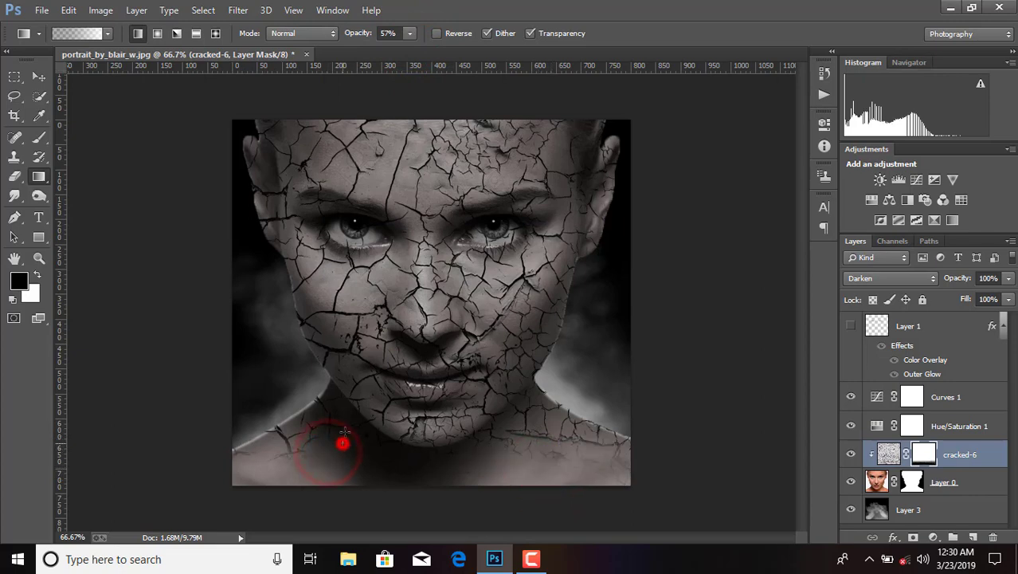
{"action": "left_click_drag", "start_coordinate": [534, 472], "coordinate": [545, 453]}
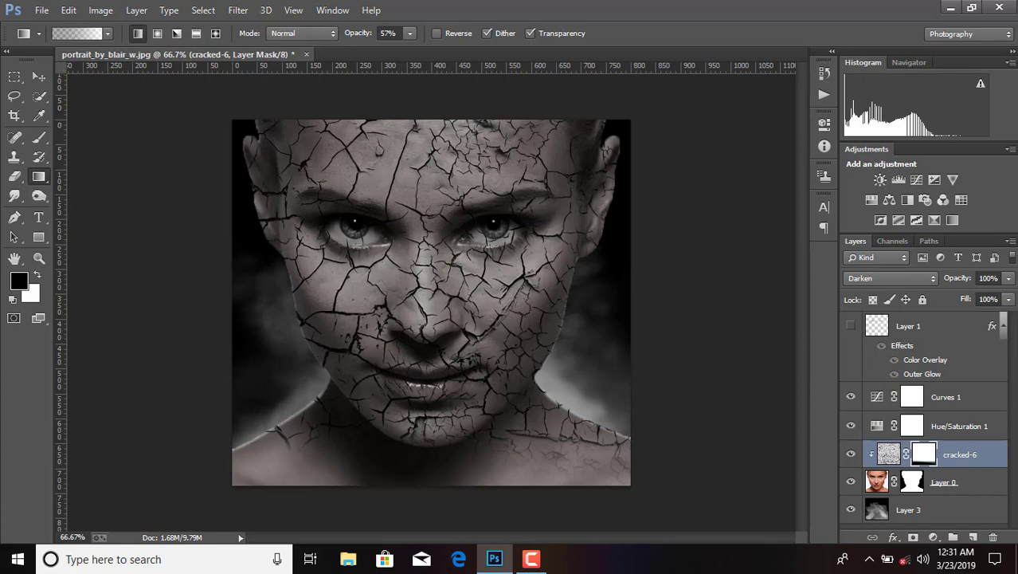
{"action": "left_click", "coordinate": [942, 328]}
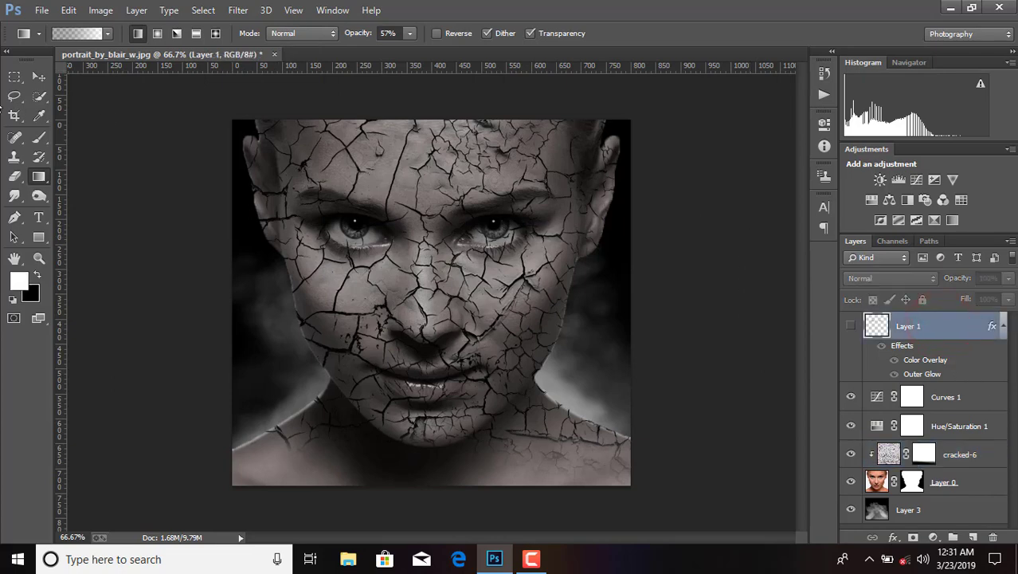
Crop the canvas taller, adding a transparent strip below the portrait.
{"action": "left_click", "coordinate": [14, 116]}
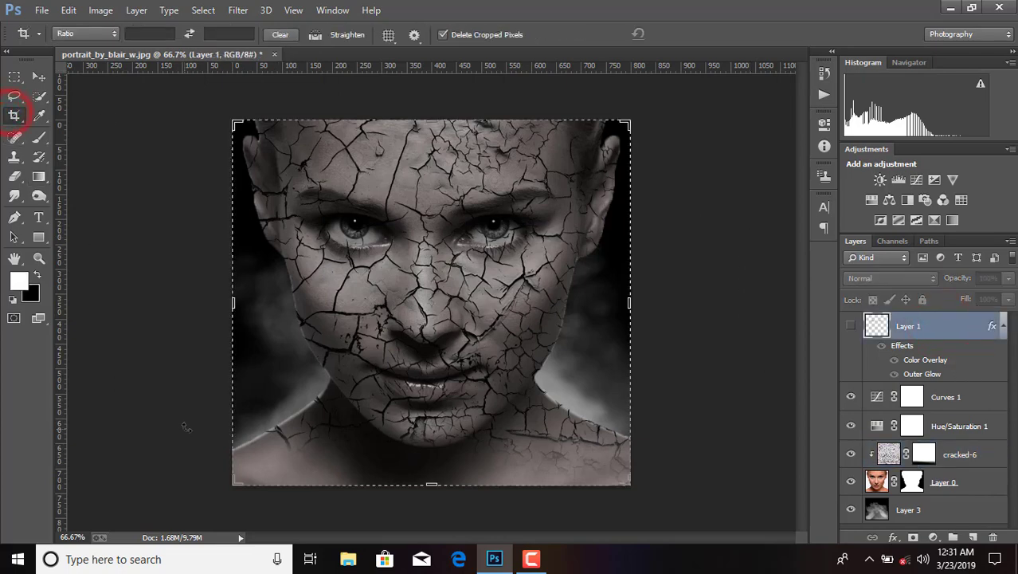
{"action": "left_click_drag", "start_coordinate": [420, 493], "coordinate": [435, 518]}
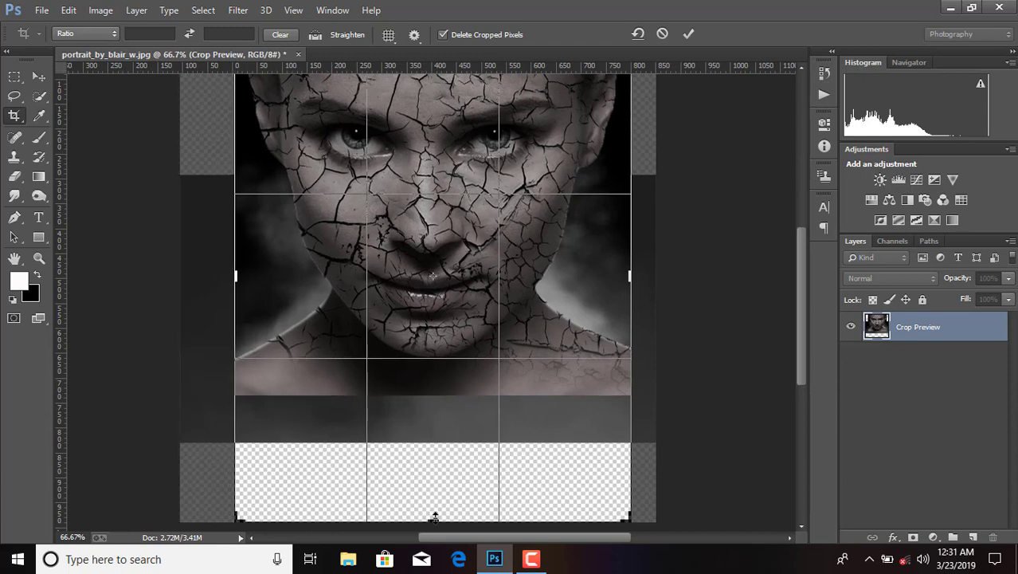
{"action": "key", "text": "ctrl+minus"}
{"action": "key", "text": "ctrl+minus"}
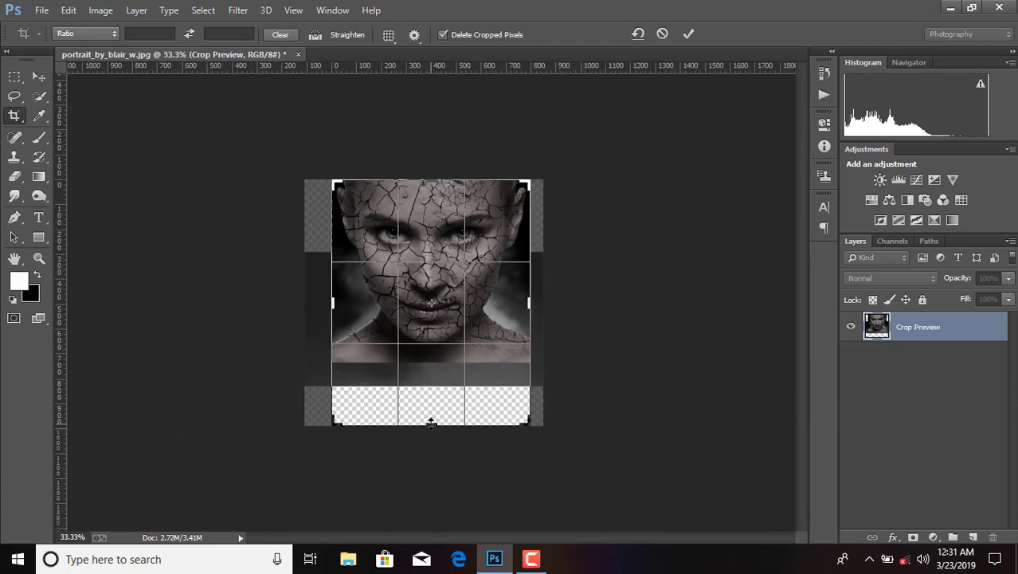
{"action": "left_click", "coordinate": [431, 422]}
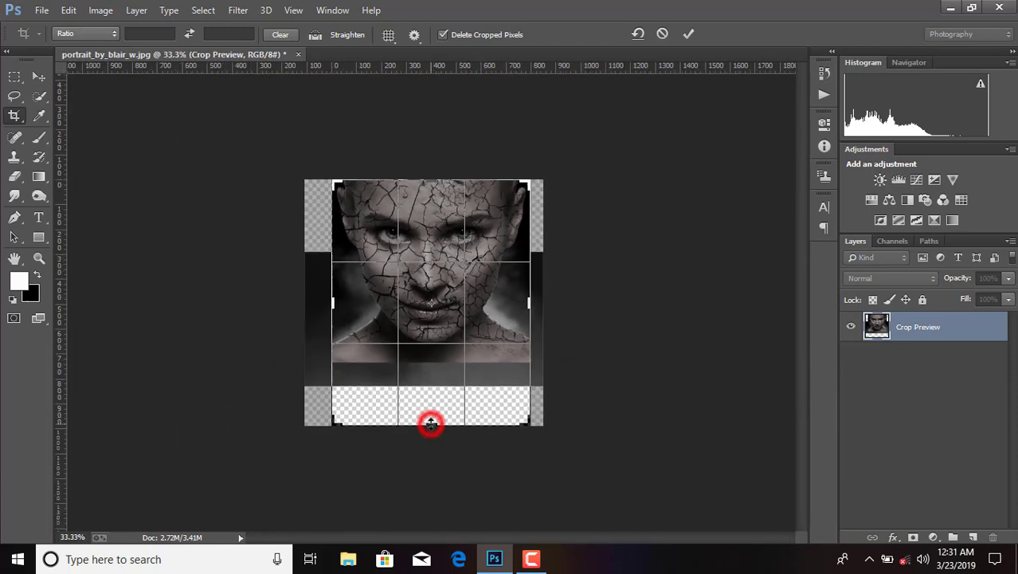
{"action": "left_click", "coordinate": [690, 34]}
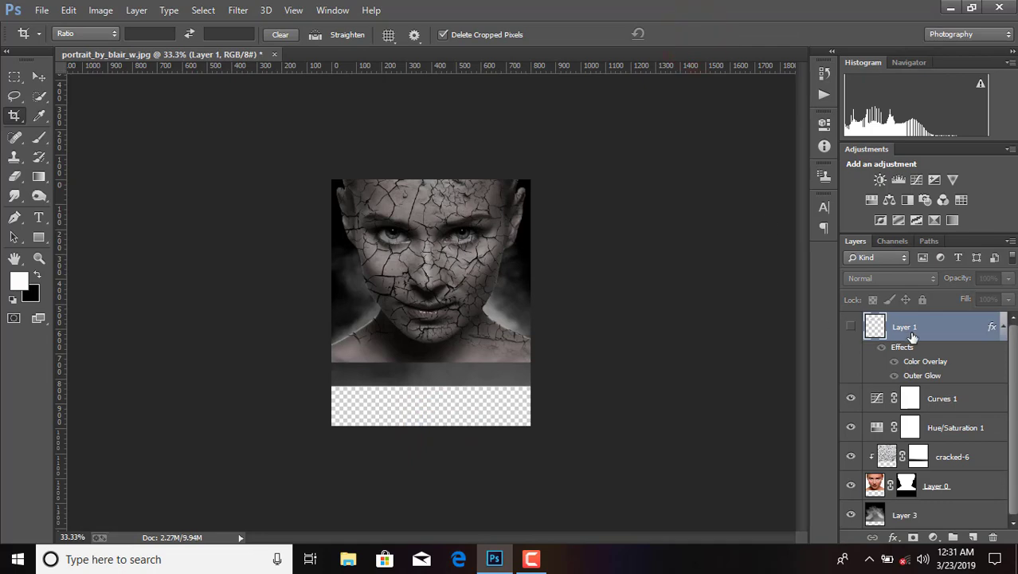
Place the Town image into the poster as a linked layer.
{"action": "left_click", "coordinate": [41, 9]}
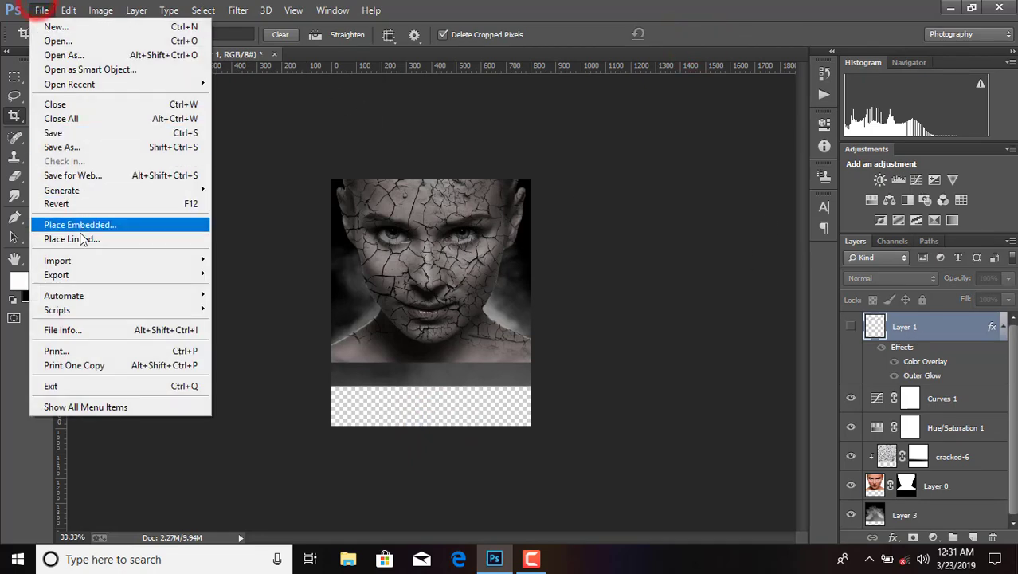
{"action": "left_click", "coordinate": [76, 237]}
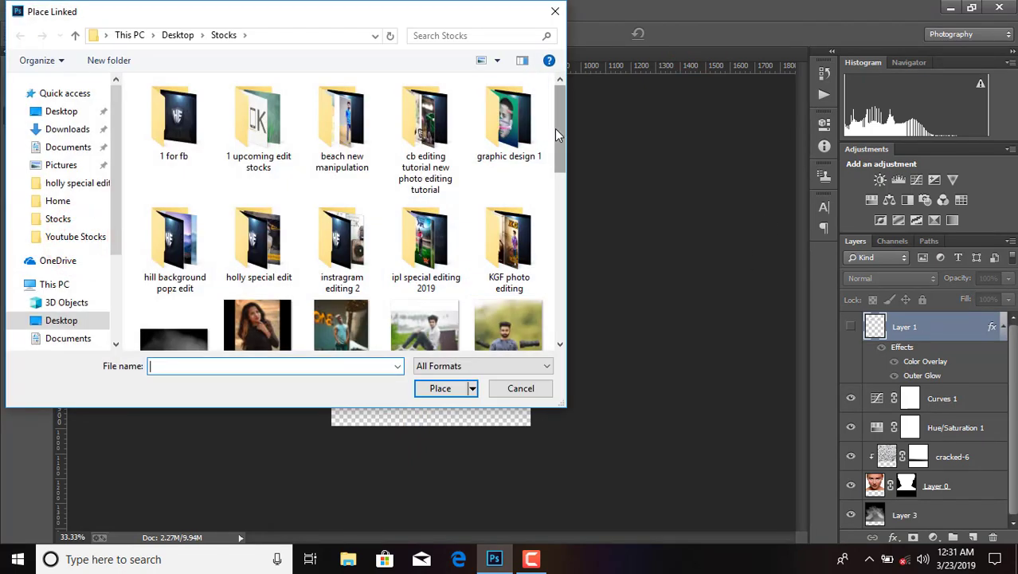
{"action": "left_click_drag", "start_coordinate": [555, 128], "coordinate": [562, 279]}
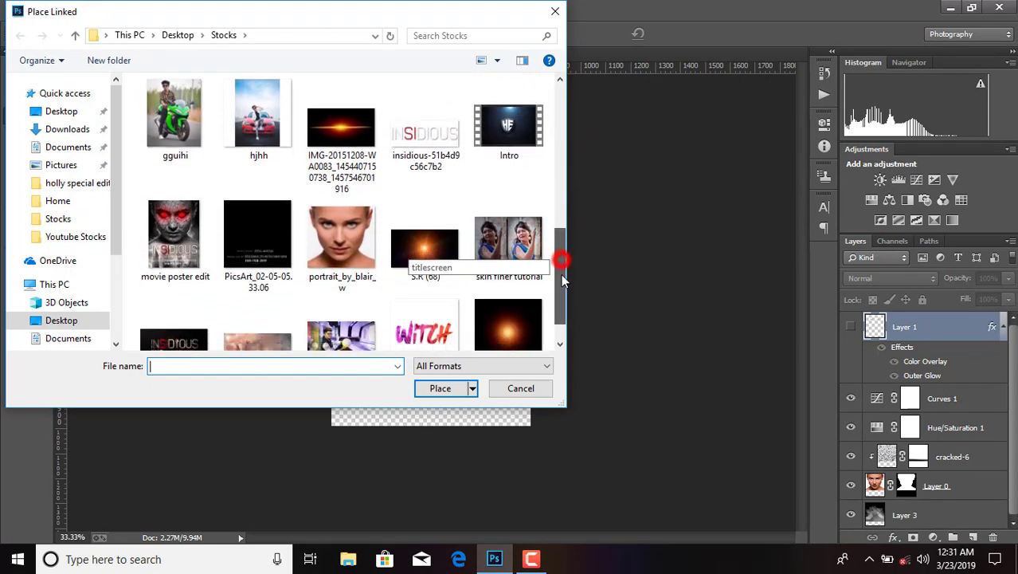
{"action": "double_click", "coordinate": [247, 313]}
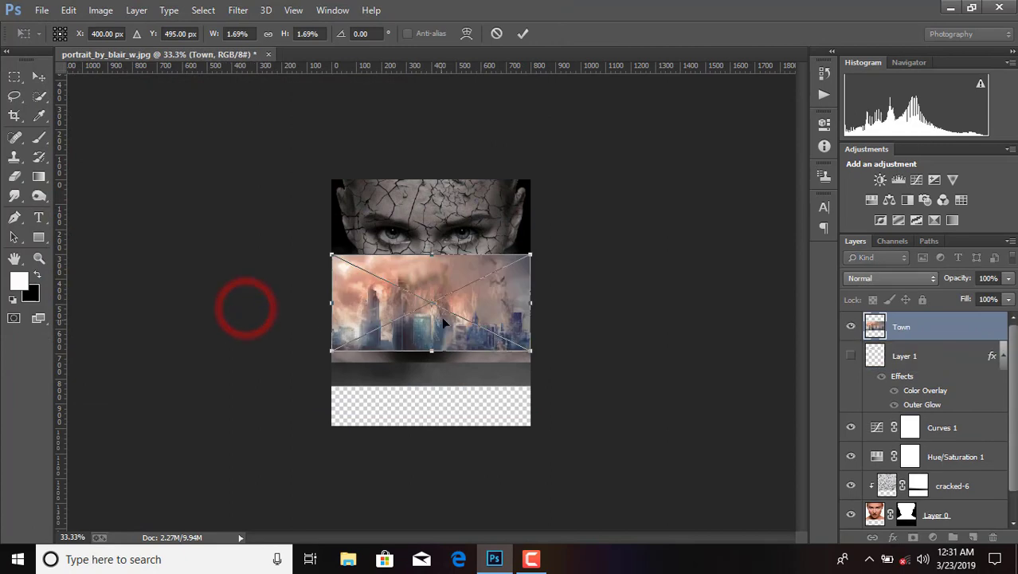
Move and enlarge Town to fill the area below the face, then rasterize it.
{"action": "left_click_drag", "start_coordinate": [441, 316], "coordinate": [456, 407]}
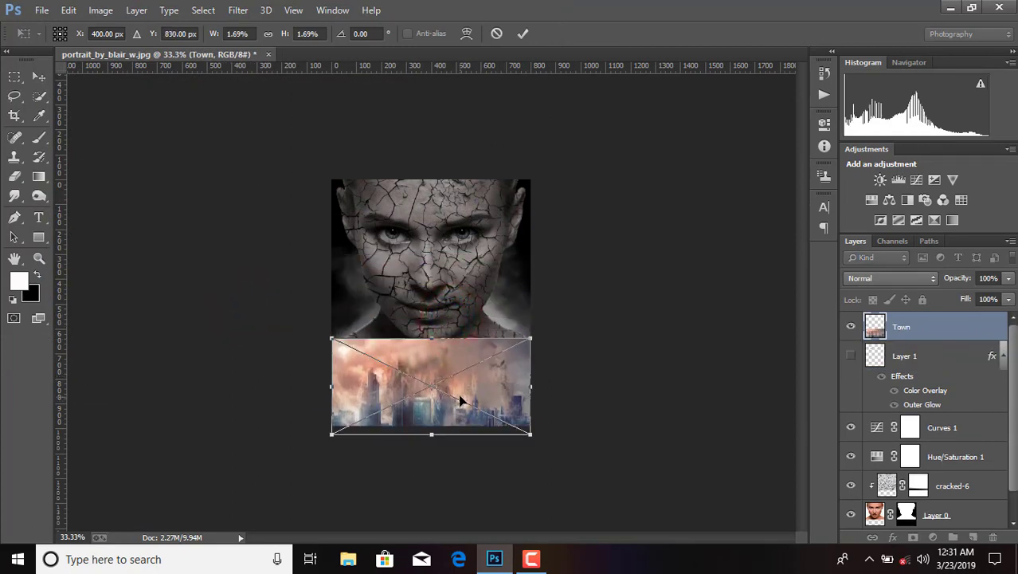
{"action": "left_click_drag", "start_coordinate": [333, 340], "coordinate": [313, 325]}
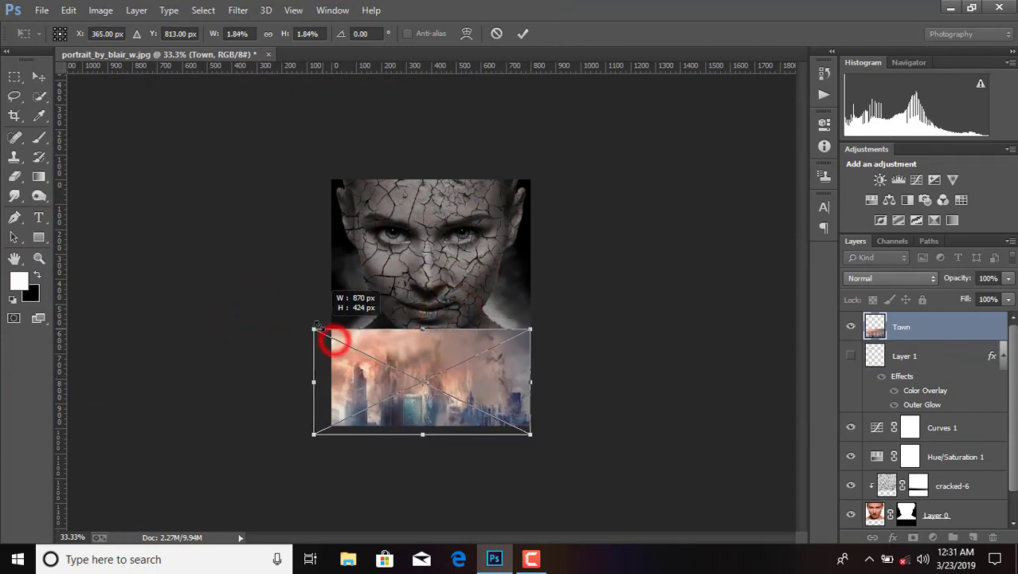
{"action": "left_click_drag", "start_coordinate": [531, 325], "coordinate": [540, 324]}
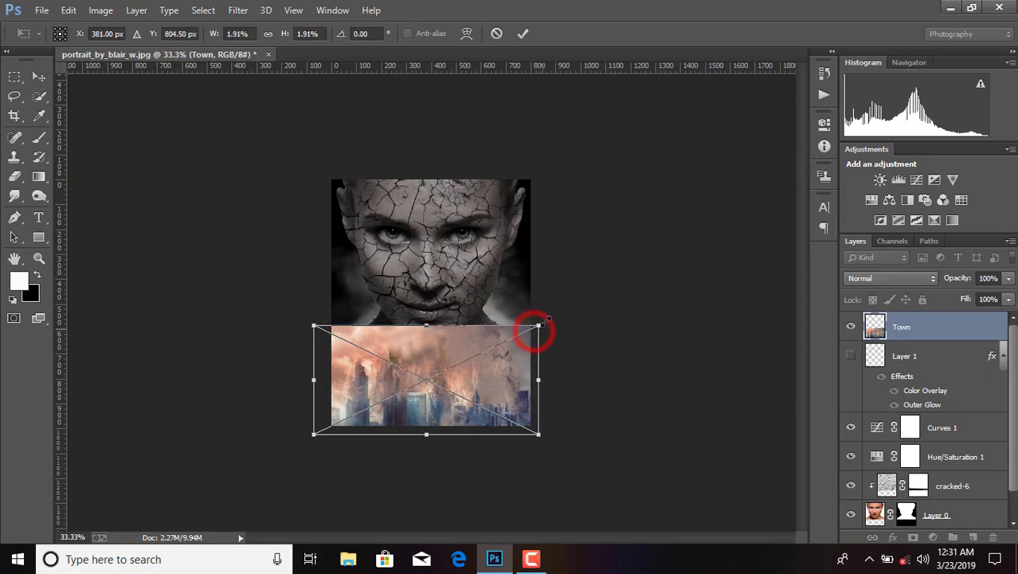
{"action": "left_click", "coordinate": [523, 34]}
{"action": "key", "text": "c"}
{"action": "right_click", "coordinate": [923, 327]}
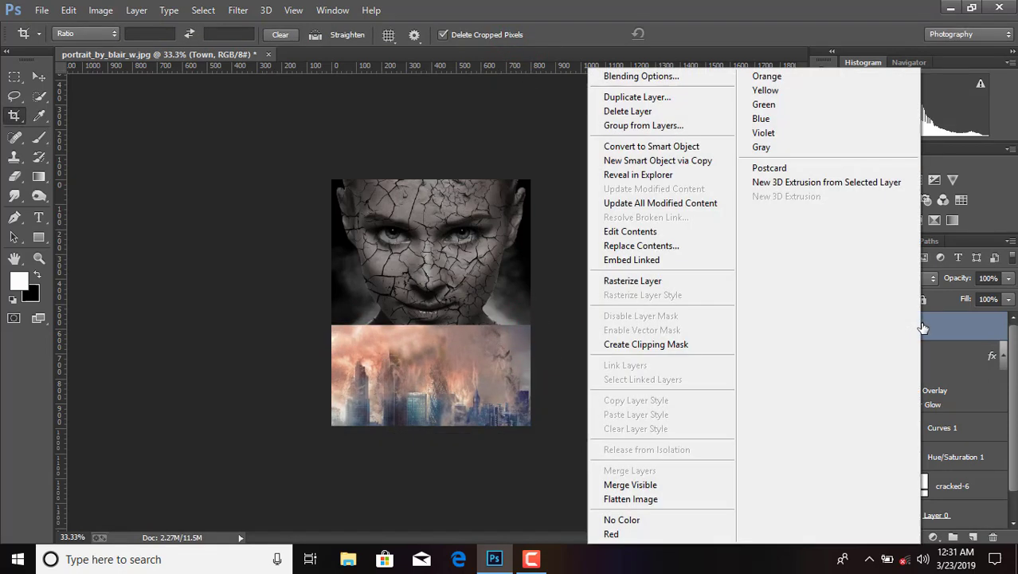
{"action": "left_click", "coordinate": [665, 279]}
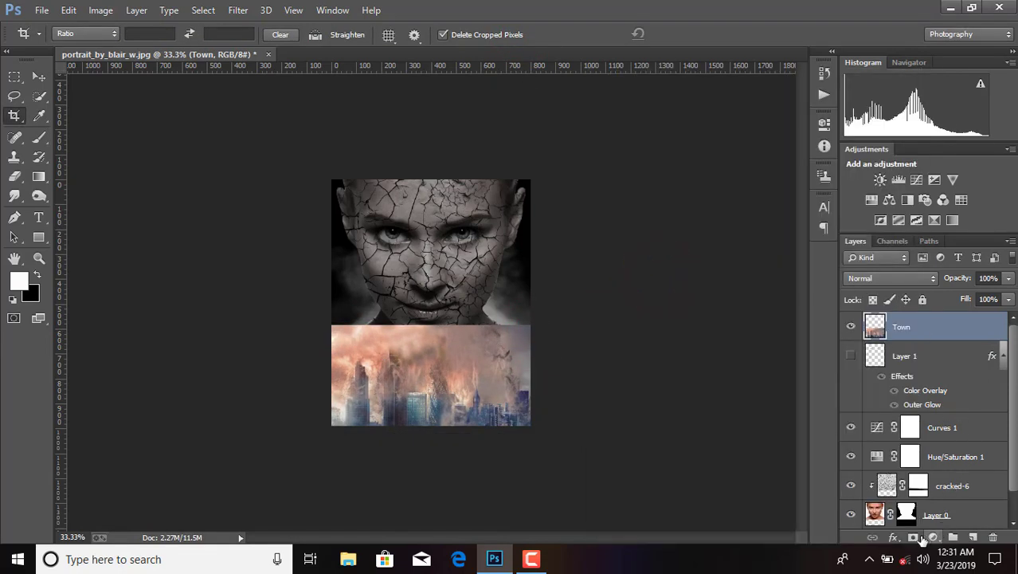
Add a mask to the Town layer with black foreground and a soft round brush.
{"action": "left_click", "coordinate": [919, 537]}
{"action": "key", "text": "x"}
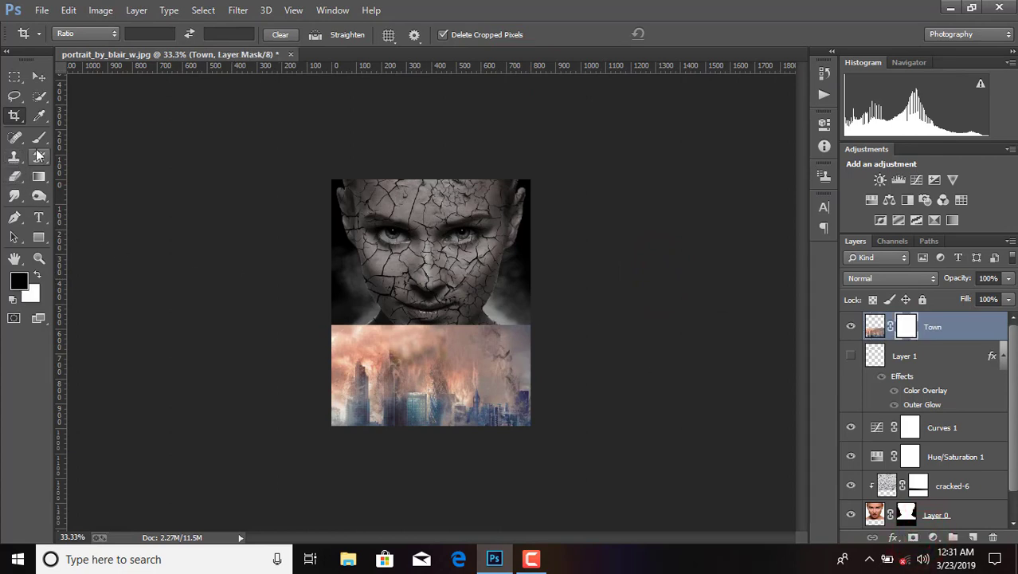
{"action": "left_click", "coordinate": [39, 137]}
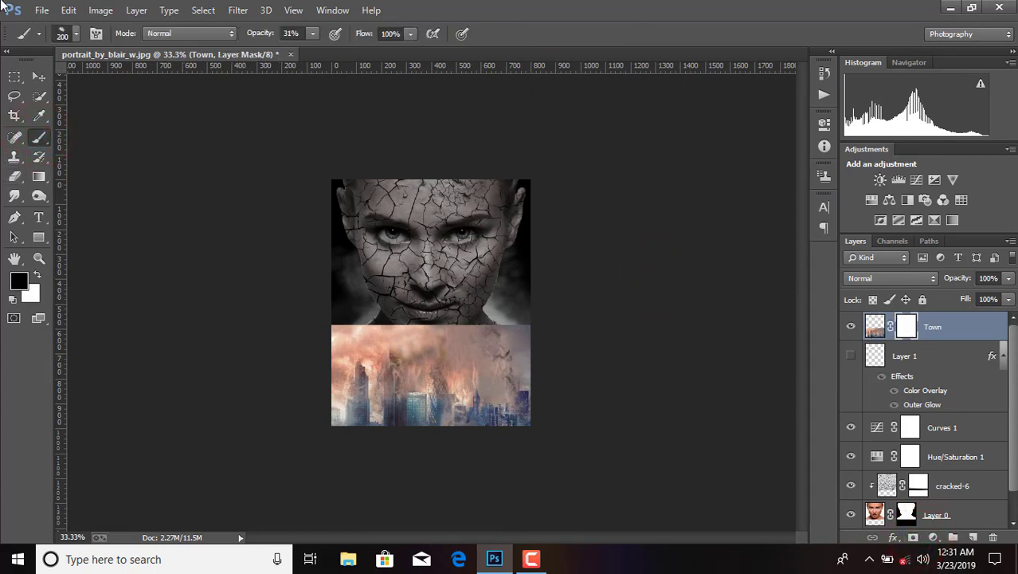
{"action": "left_click", "coordinate": [74, 34]}
{"action": "double_click", "coordinate": [127, 149]}
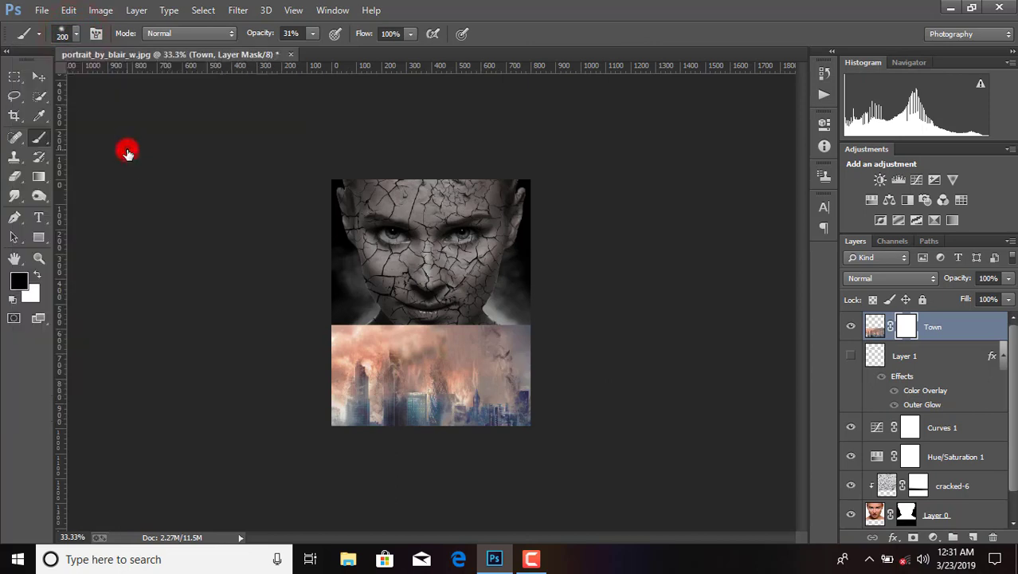
At 100% brush opacity, paint the town's top edge softly into the chin and neck.
{"action": "left_click", "coordinate": [320, 344]}
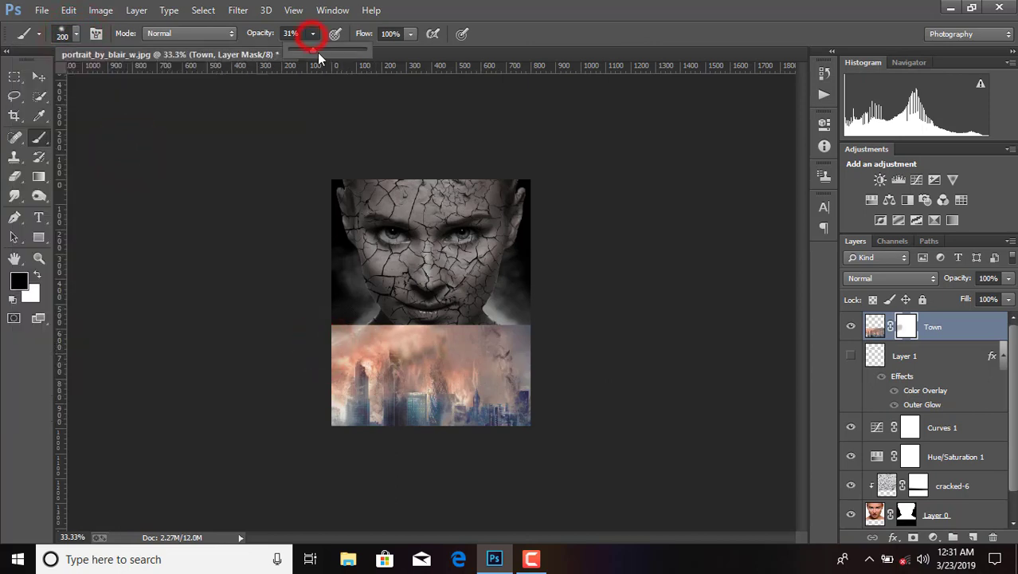
{"action": "left_click_drag", "start_coordinate": [317, 53], "coordinate": [386, 54]}
{"action": "left_click", "coordinate": [310, 335]}
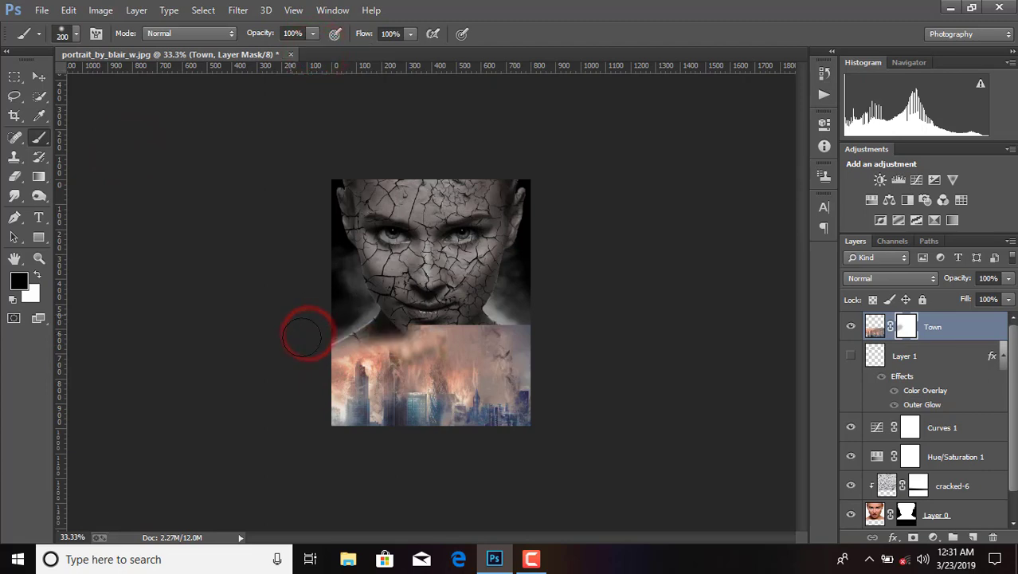
{"action": "left_click_drag", "start_coordinate": [307, 334], "coordinate": [543, 330]}
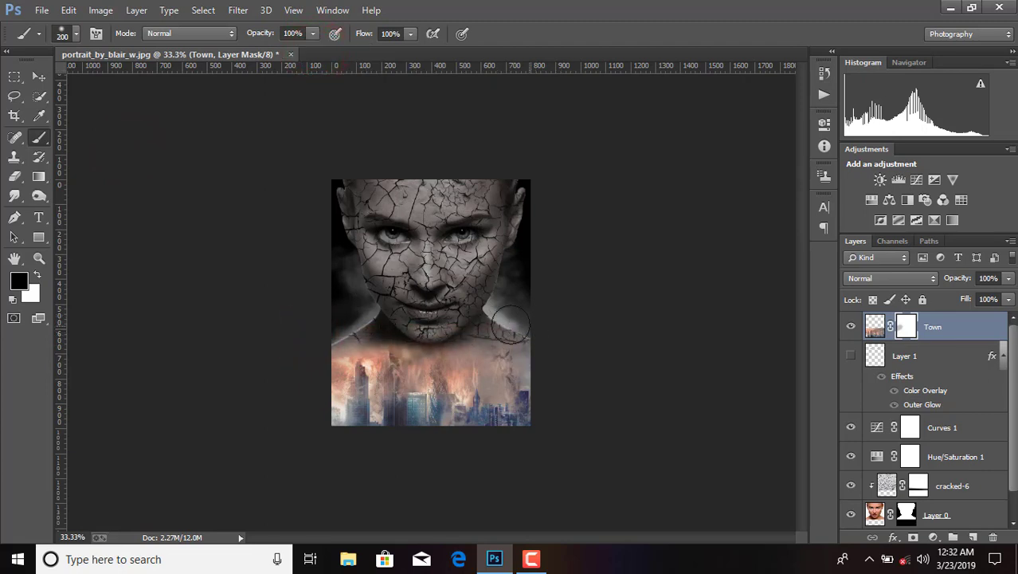
{"action": "mouse_move", "coordinate": [510, 325]}
{"action": "left_mouse_down"}
{"action": "mouse_move", "coordinate": [431, 339]}
{"action": "mouse_move", "coordinate": [342, 328]}
{"action": "left_mouse_up"}
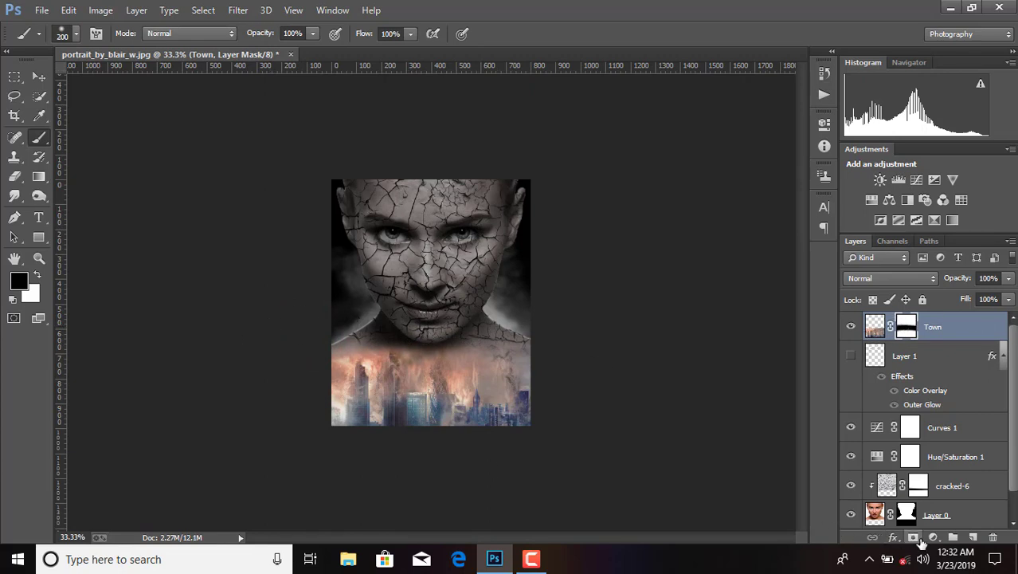
Add a Color Balance adjustment layer, then undo it.
{"action": "left_click", "coordinate": [933, 537]}
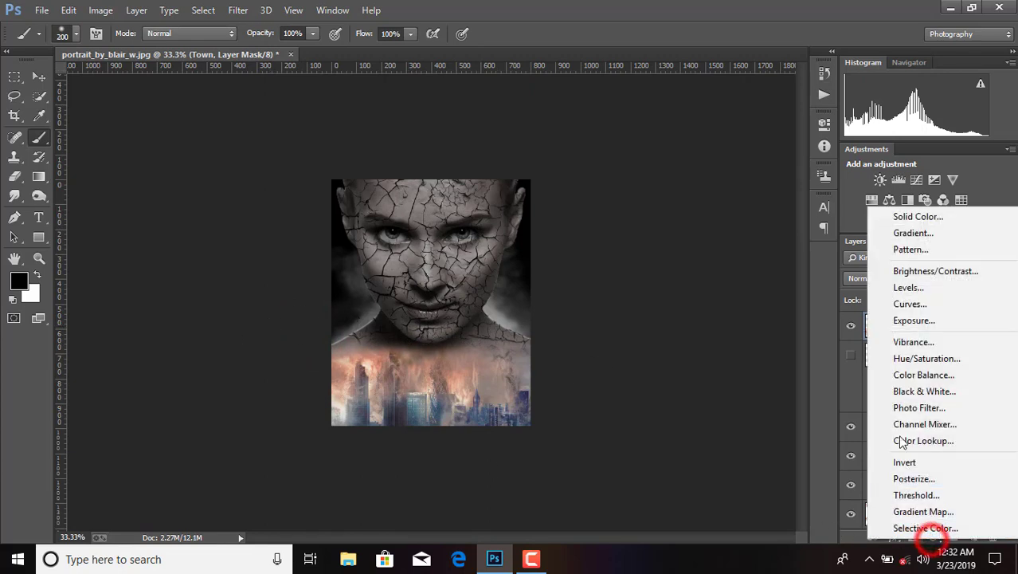
{"action": "left_click", "coordinate": [907, 374]}
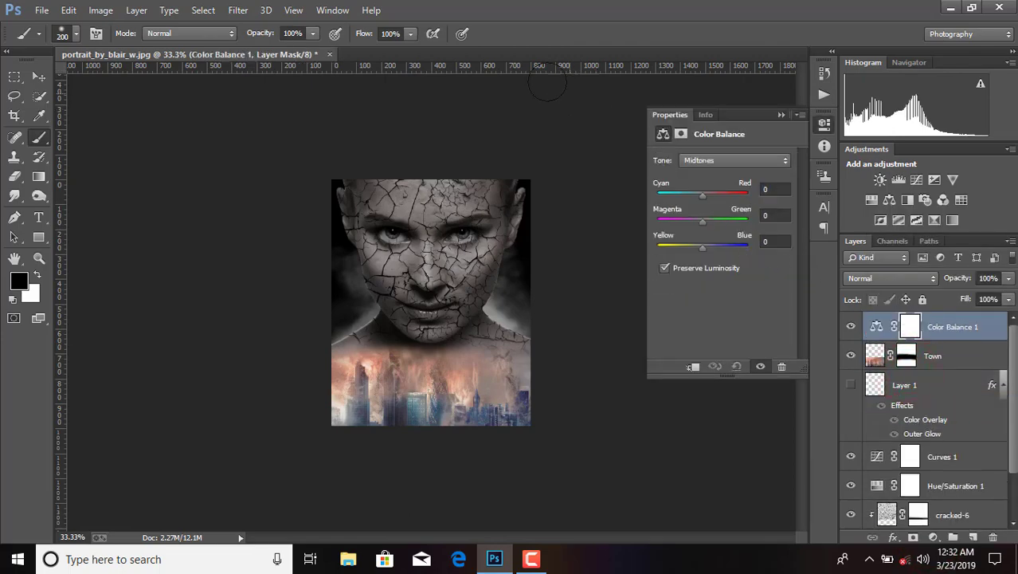
{"action": "left_click", "coordinate": [68, 10]}
{"action": "left_click", "coordinate": [126, 38]}
{"action": "key", "text": "x"}
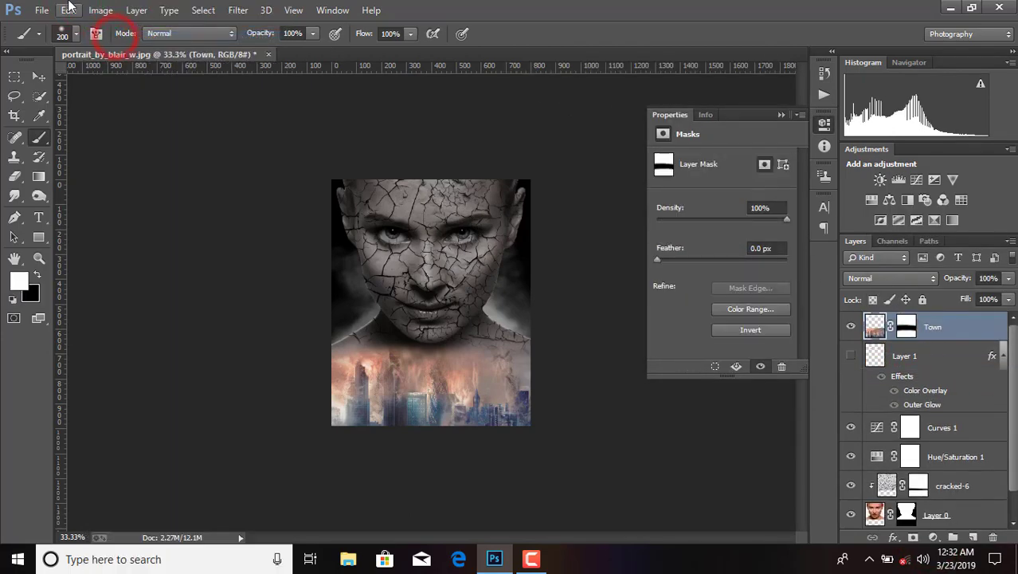
{"action": "left_click", "coordinate": [69, 10]}
{"action": "left_click", "coordinate": [780, 116]}
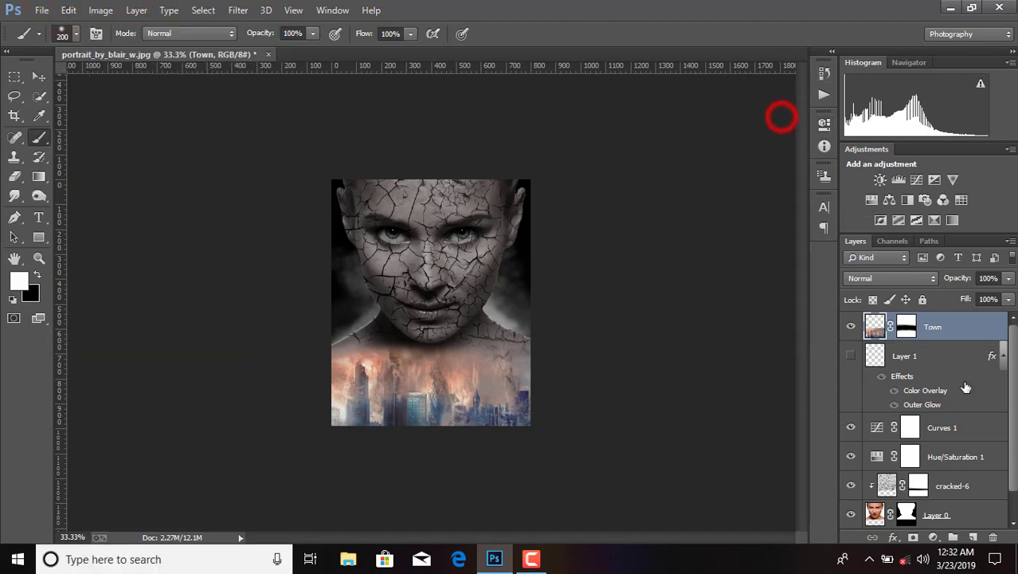
Add a Hue/Saturation adjustment layer with Saturation -85.
{"action": "left_click", "coordinate": [933, 537]}
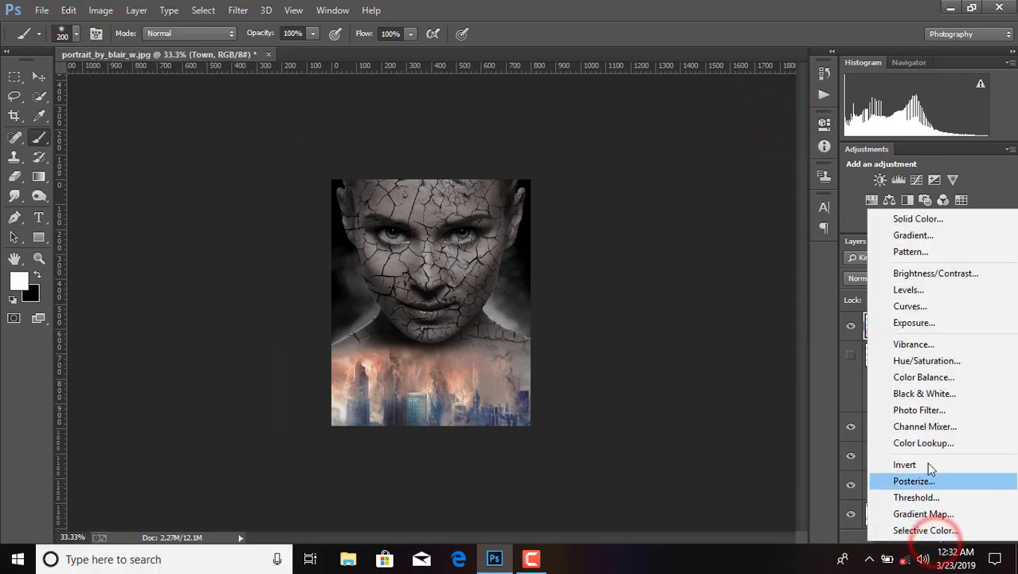
{"action": "left_click", "coordinate": [916, 359]}
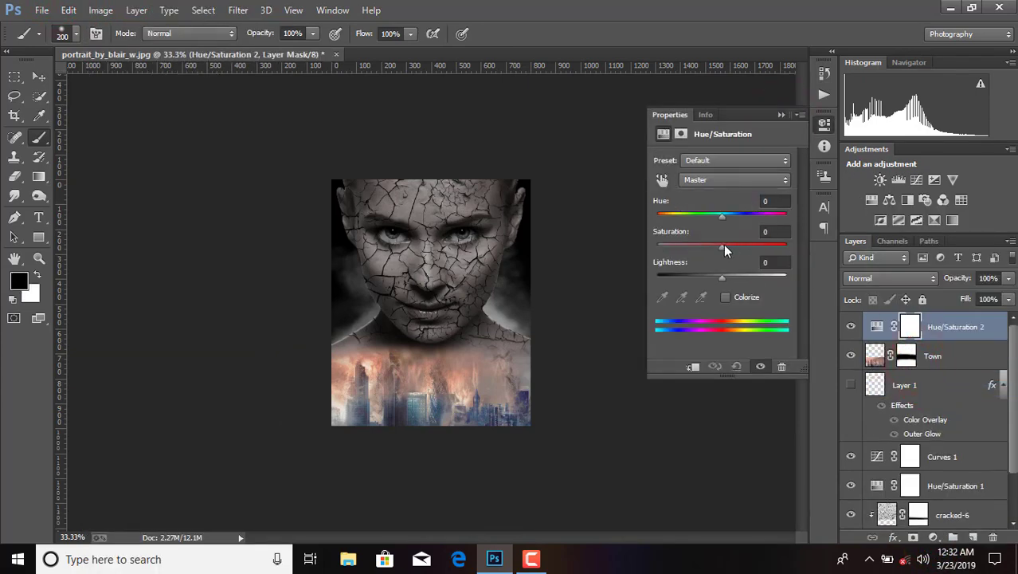
{"action": "left_click_drag", "start_coordinate": [722, 245], "coordinate": [691, 244]}
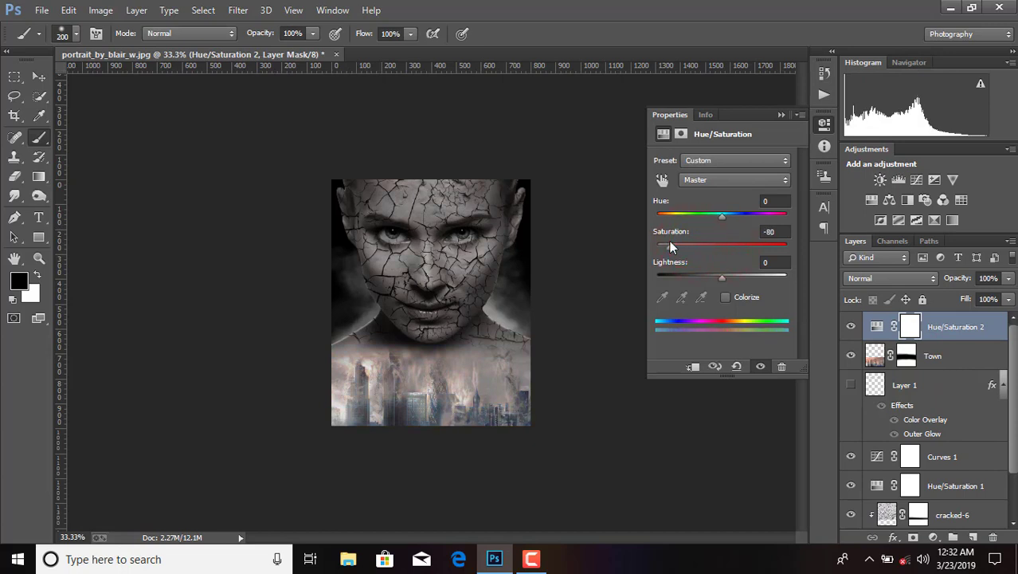
{"action": "left_click", "coordinate": [781, 114]}
Paint black on the Town mask to hide more city around the chin and neck.
{"action": "left_click", "coordinate": [907, 357]}
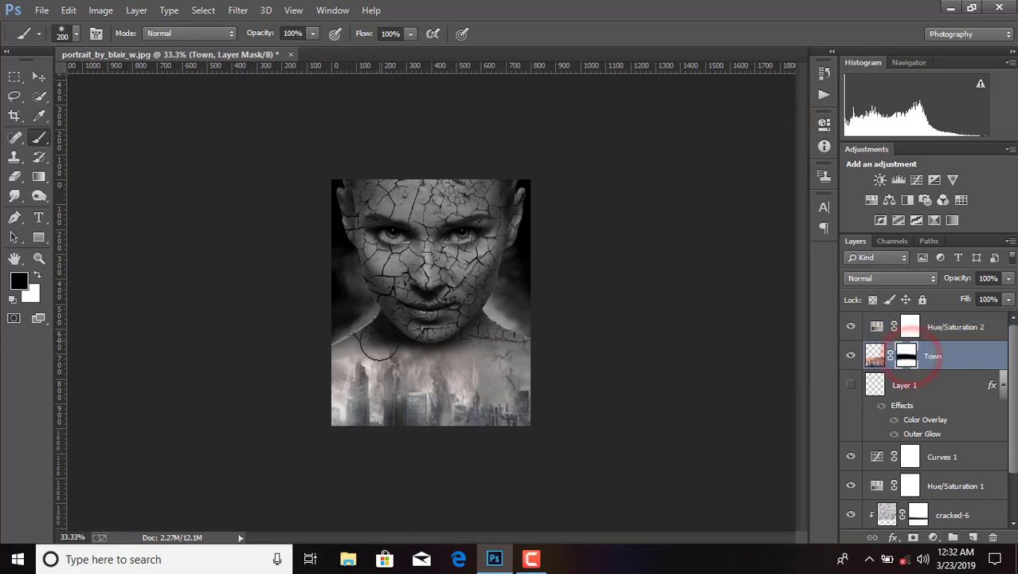
{"action": "left_click_drag", "start_coordinate": [414, 327], "coordinate": [398, 335]}
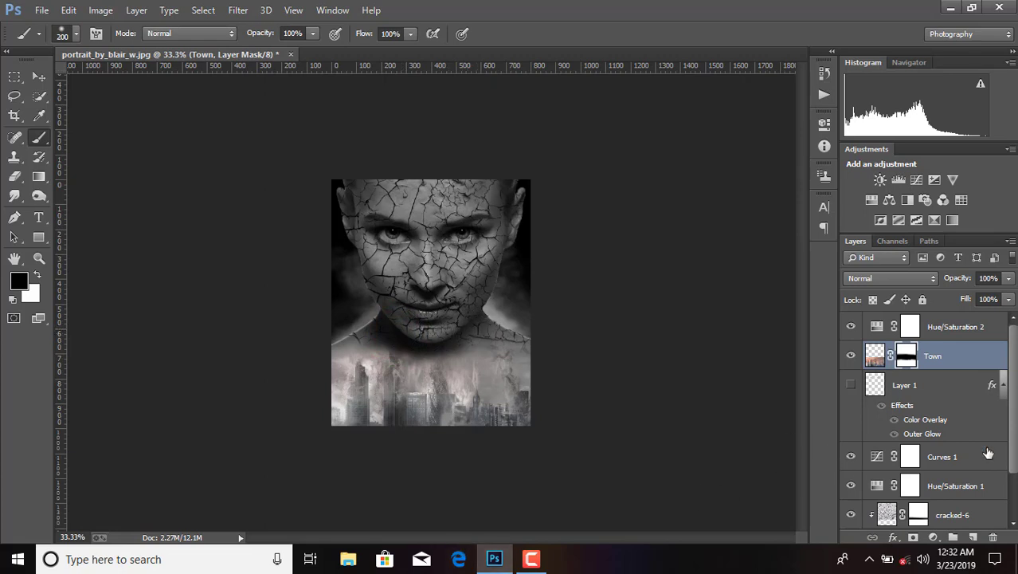
{"action": "left_click", "coordinate": [958, 325]}
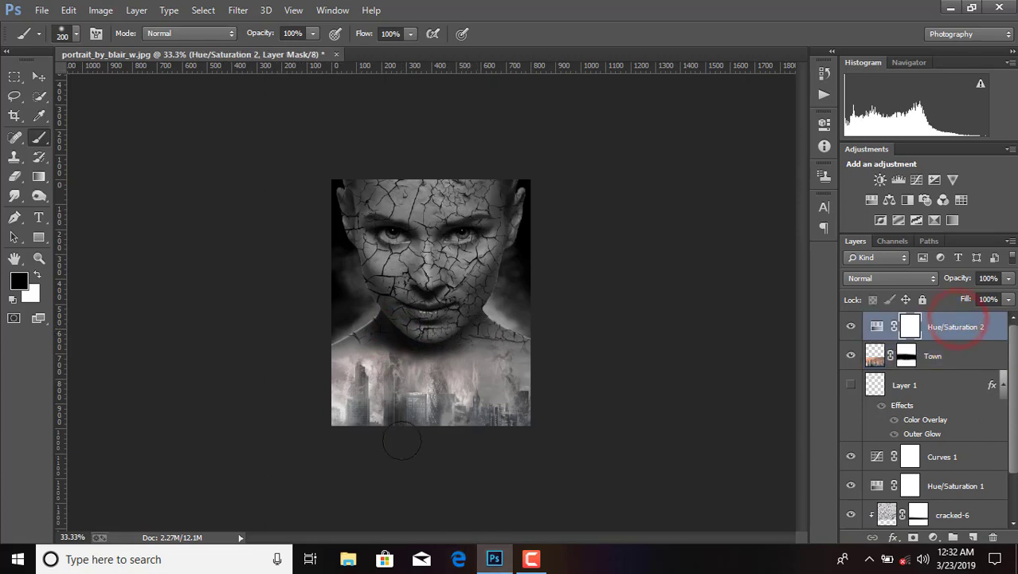
{"action": "left_click", "coordinate": [41, 9]}
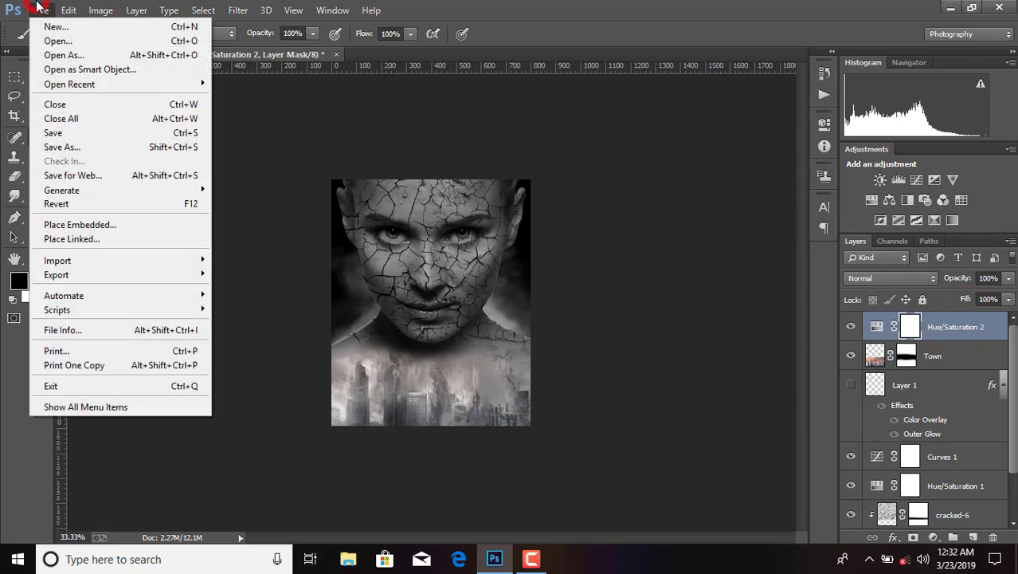
Place the insidious title image into the poster as a linked file.
{"action": "left_click", "coordinate": [71, 239]}
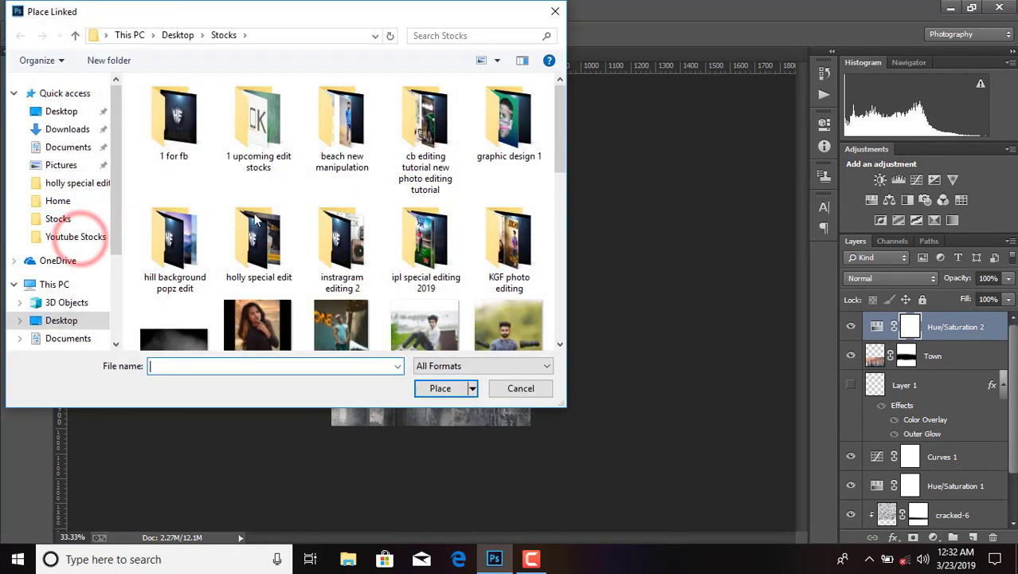
{"action": "scroll", "coordinate": [556, 124], "scroll_direction": "down", "scroll_amount": 3}
{"action": "scroll", "coordinate": [564, 118], "scroll_direction": "down", "scroll_amount": 2}
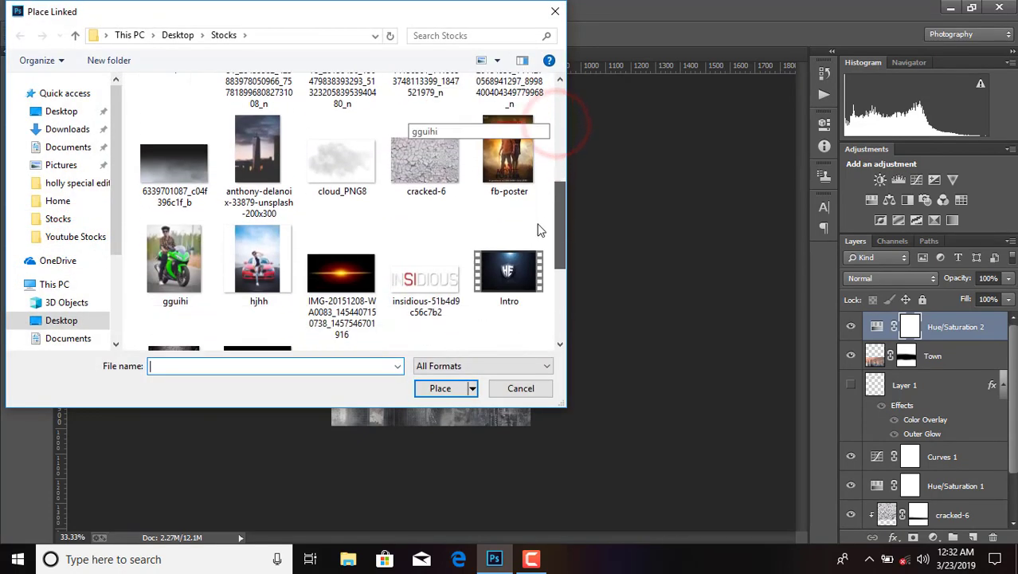
{"action": "left_click", "coordinate": [419, 259]}
{"action": "double_click", "coordinate": [420, 259]}
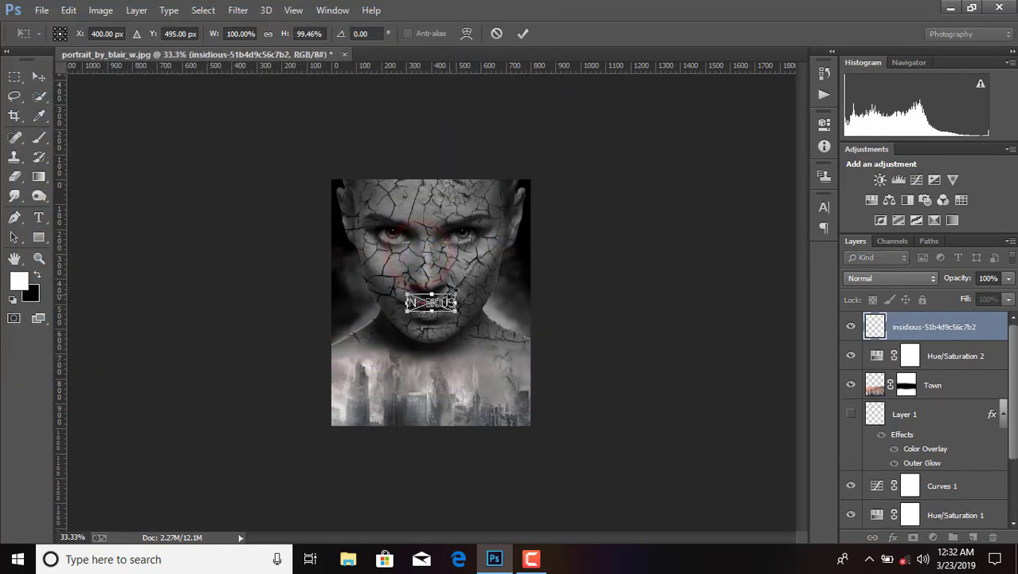
Scale the INSIDIOUS title to about 379% and move it over the city skyline.
{"action": "left_click_drag", "start_coordinate": [450, 285], "coordinate": [502, 277]}
{"action": "key", "text": "ctrl+plus"}
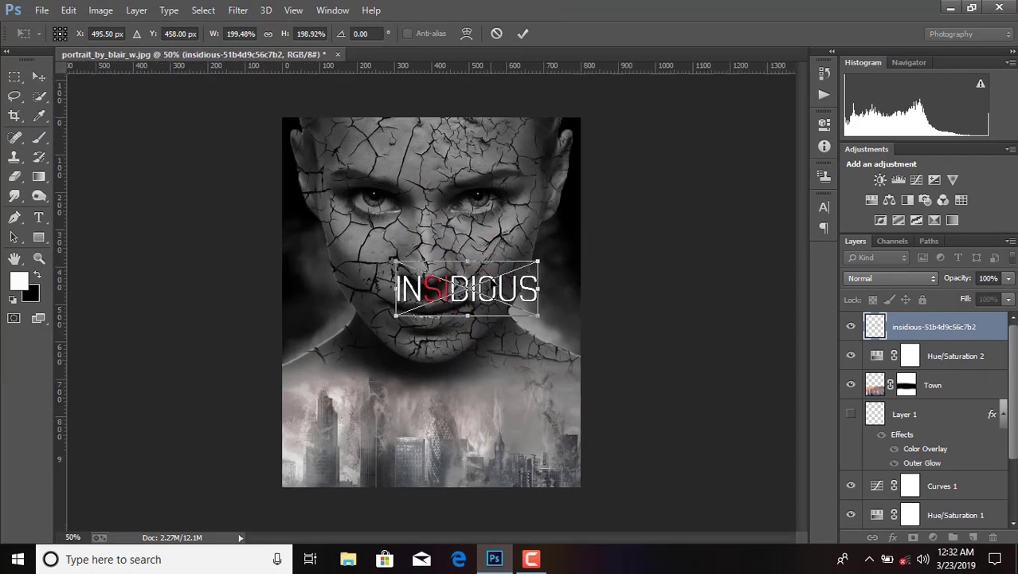
{"action": "key", "text": "ctrl+plus"}
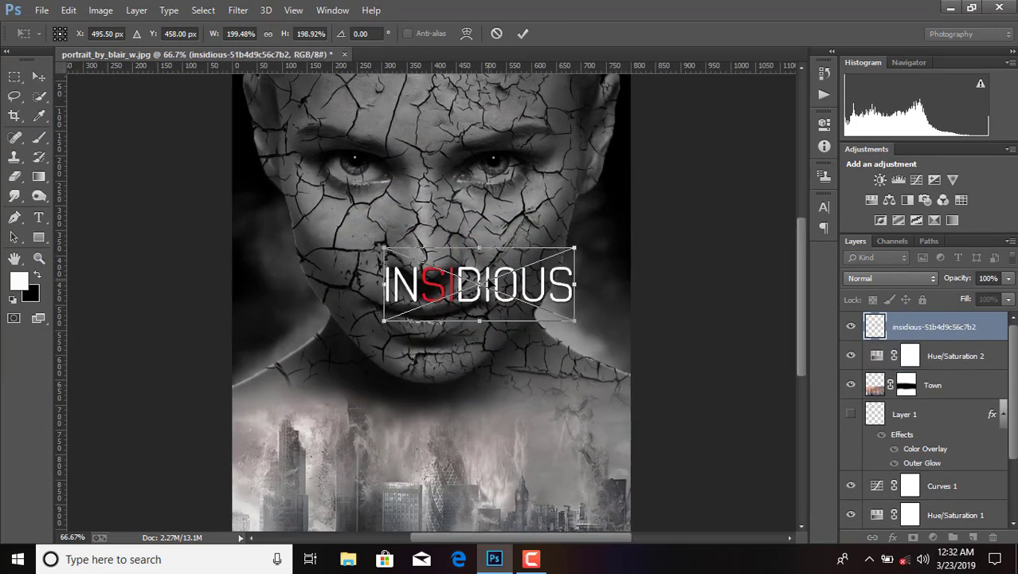
{"action": "left_click_drag", "start_coordinate": [387, 251], "coordinate": [318, 211]}
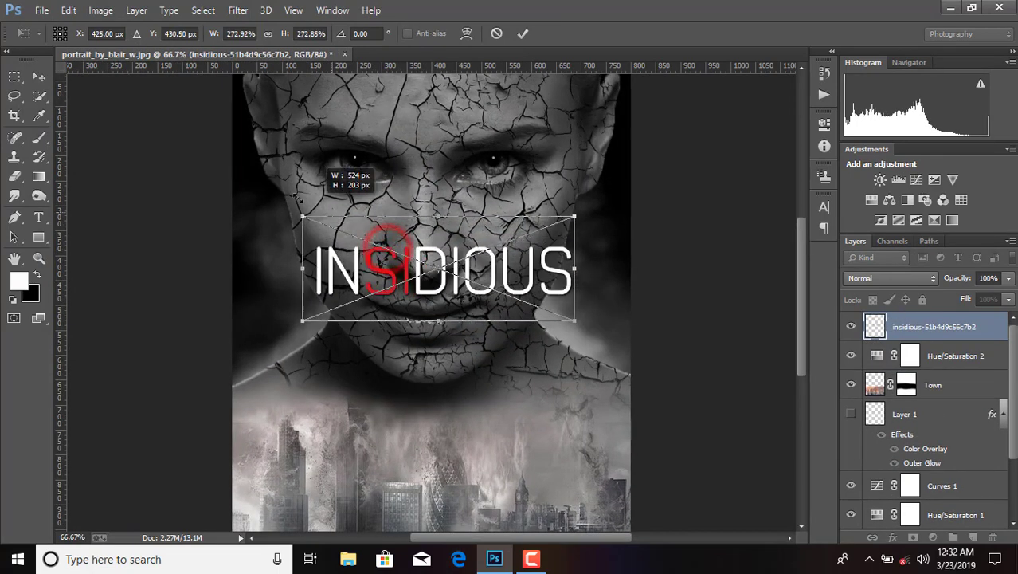
{"action": "left_click_drag", "start_coordinate": [577, 206], "coordinate": [614, 191]}
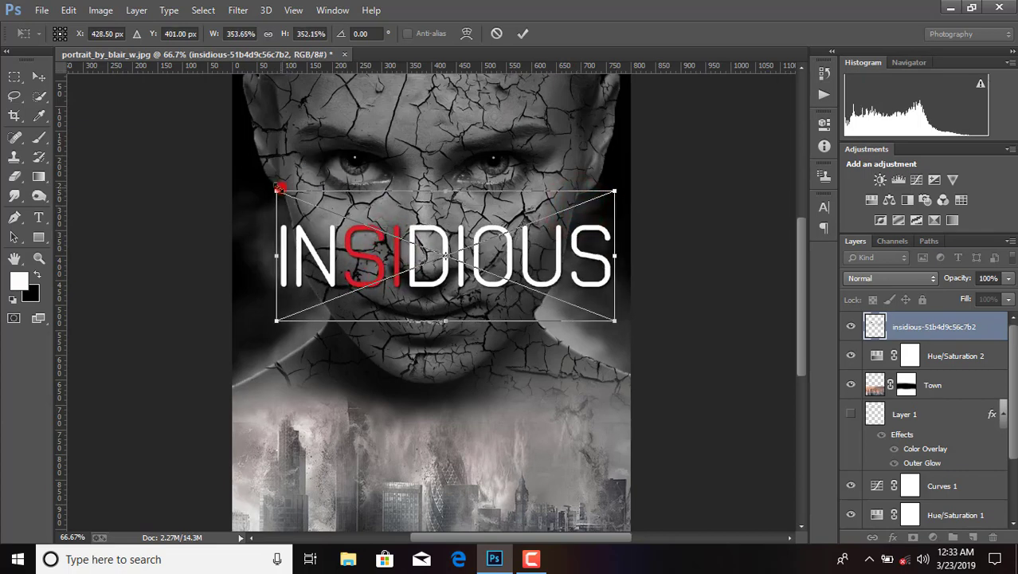
{"action": "left_click_drag", "start_coordinate": [279, 189], "coordinate": [251, 181]}
{"action": "mouse_move", "coordinate": [405, 210]}
{"action": "left_mouse_down"}
{"action": "mouse_move", "coordinate": [400, 399]}
{"action": "mouse_move", "coordinate": [399, 384]}
{"action": "left_mouse_up"}
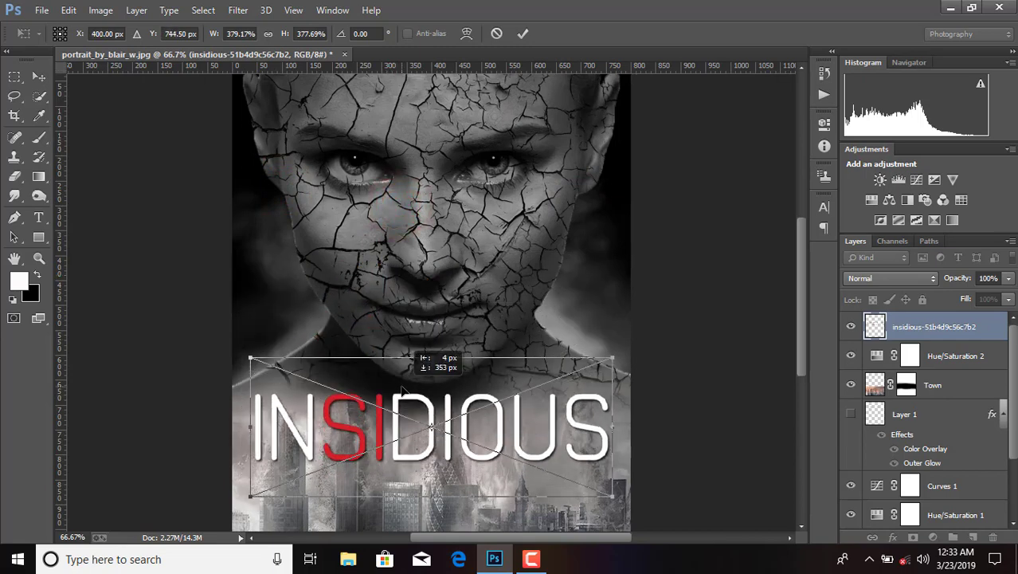
{"action": "left_click", "coordinate": [523, 33]}
{"action": "key", "text": "b"}
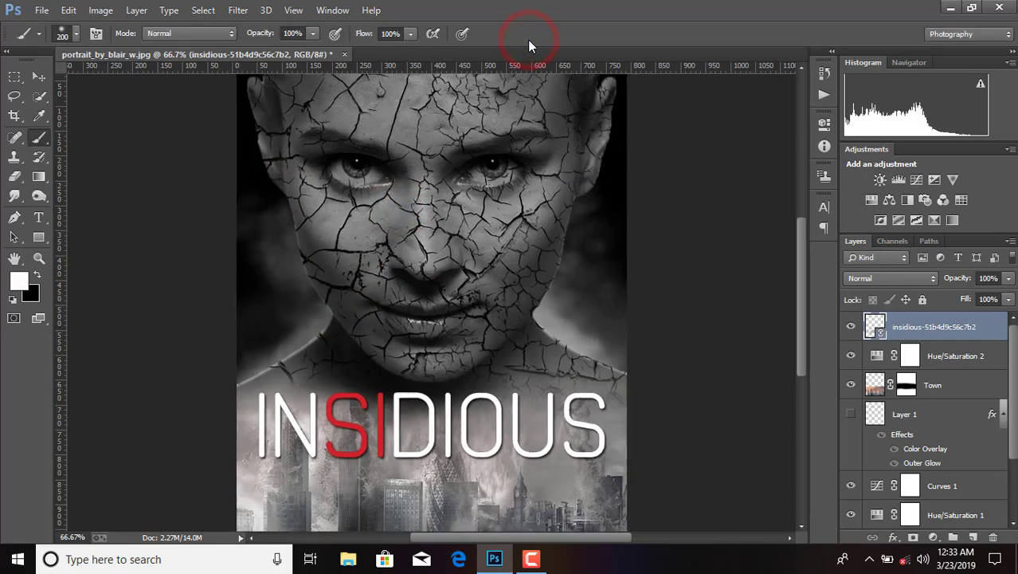
{"action": "key", "text": "ctrl+minus"}
Place the PicsArt credits image into the poster as a linked file.
{"action": "left_click", "coordinate": [38, 9]}
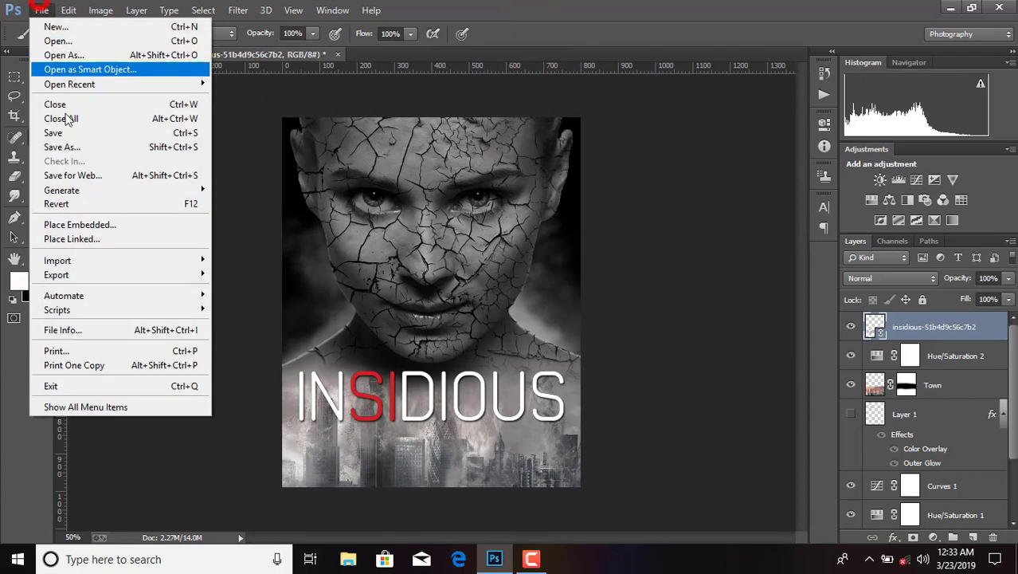
{"action": "left_click", "coordinate": [86, 233]}
{"action": "scroll", "coordinate": [408, 213], "scroll_direction": "down", "scroll_amount": 5}
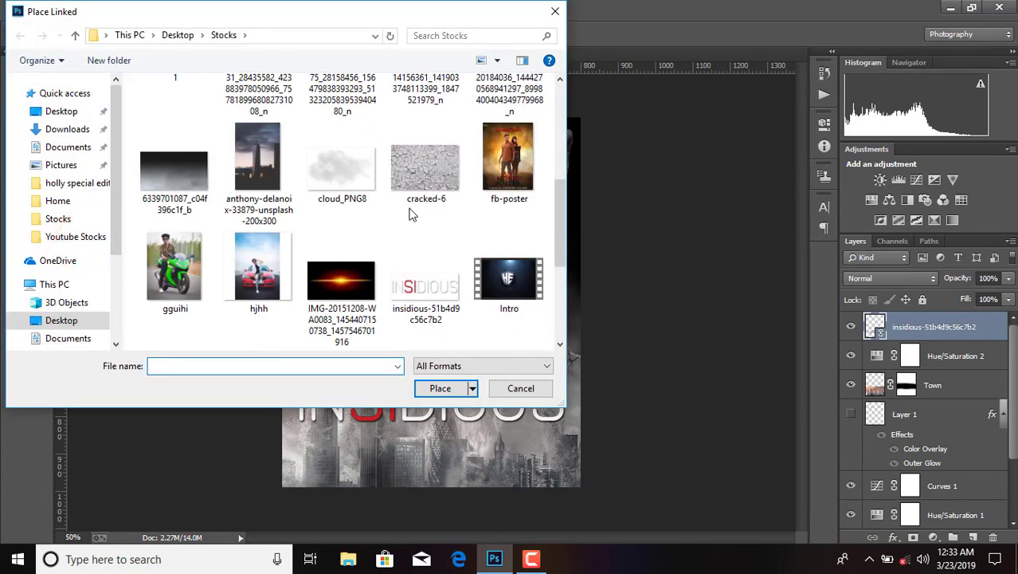
{"action": "scroll", "coordinate": [404, 288], "scroll_direction": "down", "scroll_amount": 2}
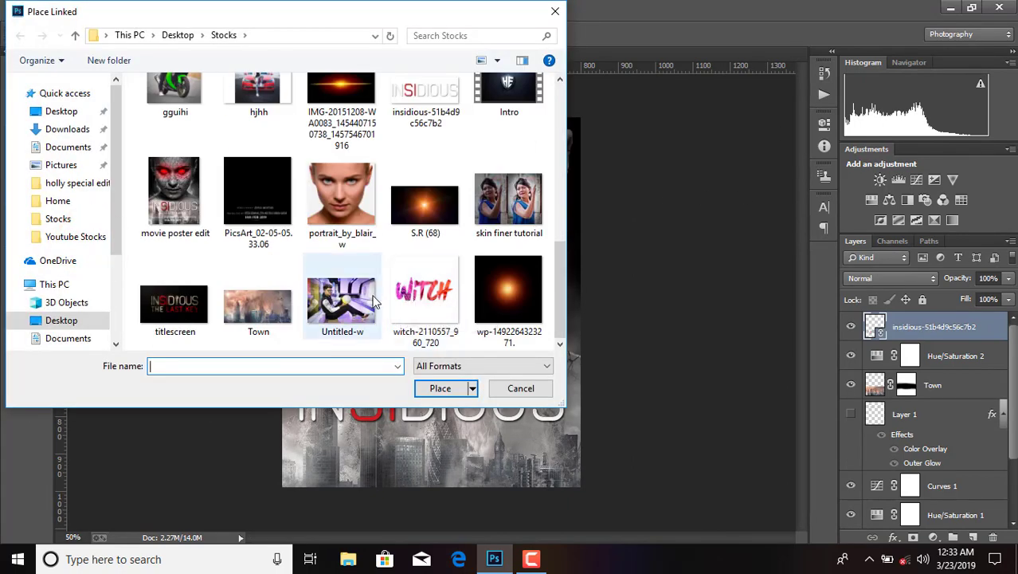
{"action": "left_click", "coordinate": [267, 213]}
{"action": "double_click", "coordinate": [267, 214]}
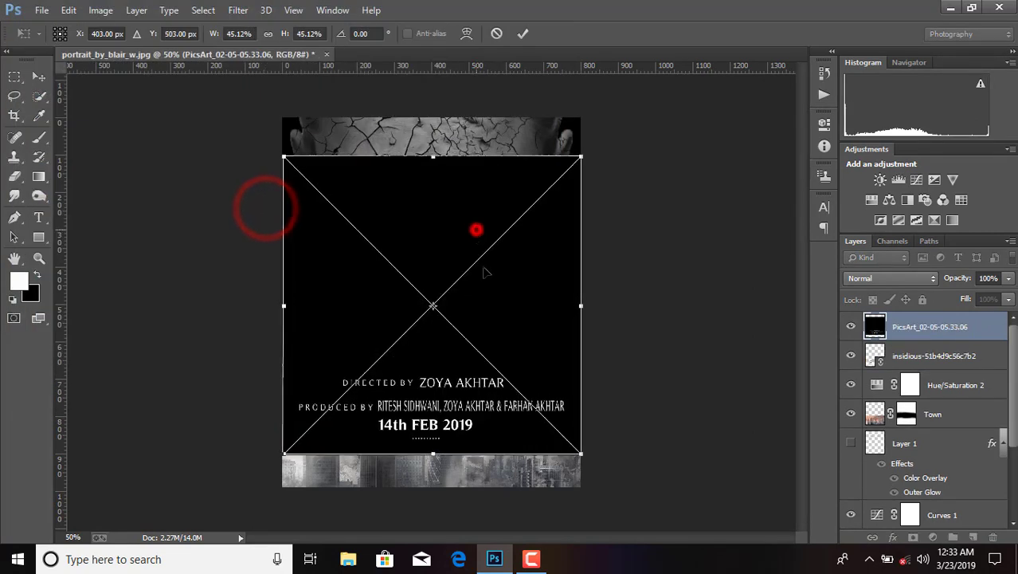
Set the credits to Screen blend mode and position them beneath the INSIDIOUS title.
{"action": "left_click_drag", "start_coordinate": [473, 227], "coordinate": [466, 285]}
{"action": "left_click", "coordinate": [854, 278]}
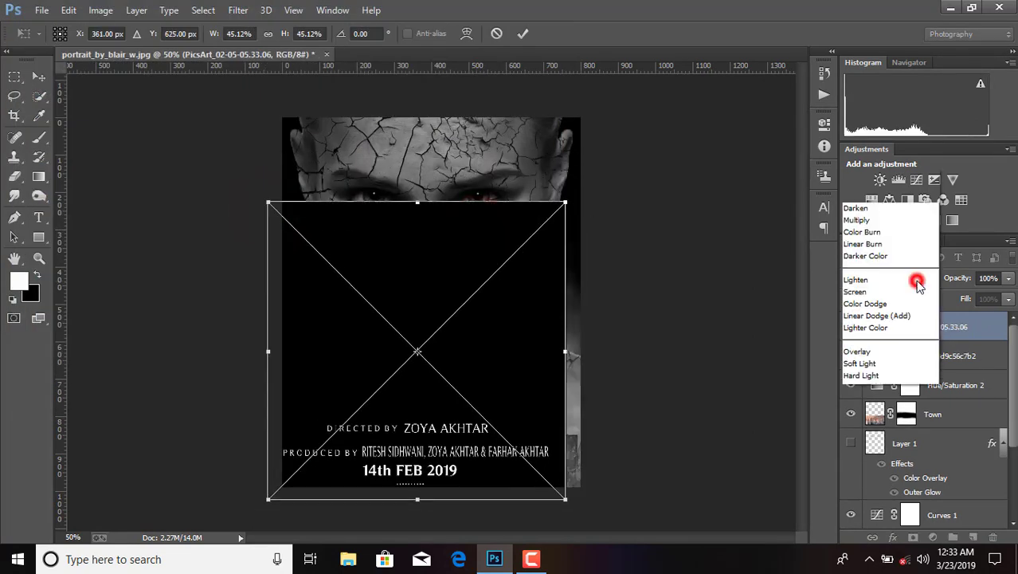
{"action": "left_click", "coordinate": [867, 131]}
{"action": "left_click_drag", "start_coordinate": [530, 293], "coordinate": [542, 296]}
{"action": "left_click", "coordinate": [525, 36]}
{"action": "key", "text": "b"}
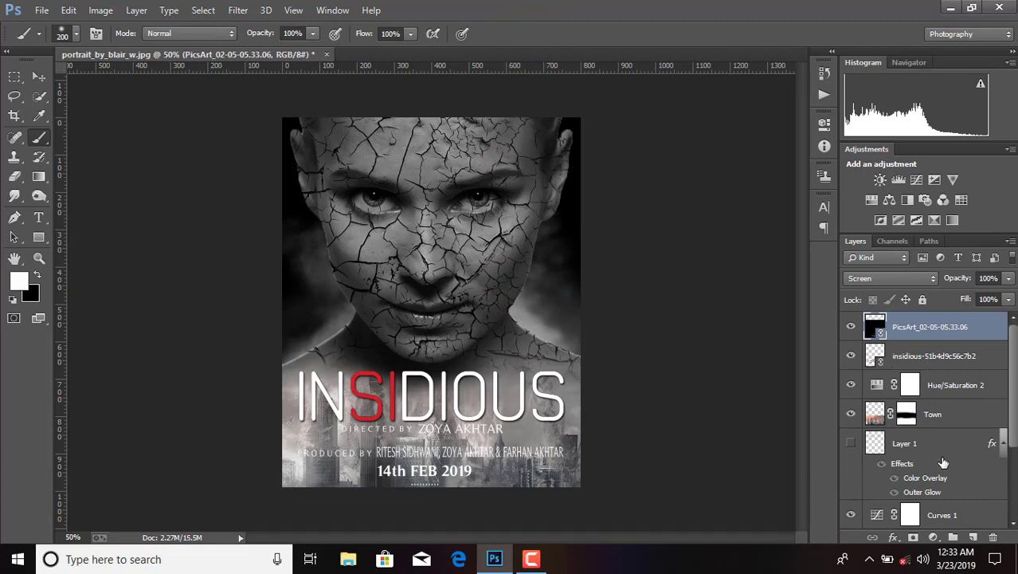
{"action": "left_click", "coordinate": [1014, 419]}
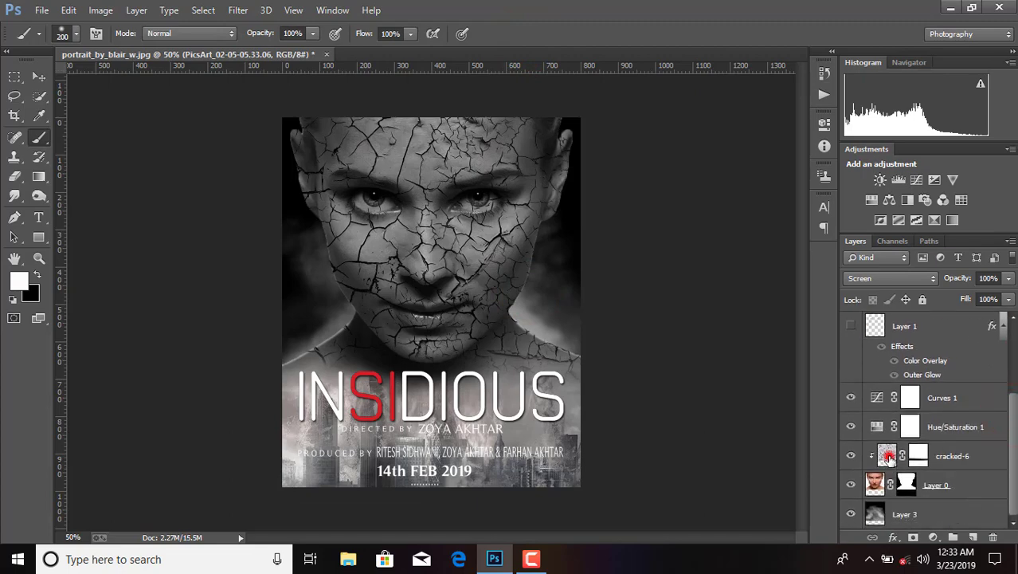
Adjust the opacity of the cracked-6 texture layer.
{"action": "left_click", "coordinate": [889, 458]}
{"action": "left_click", "coordinate": [1008, 278]}
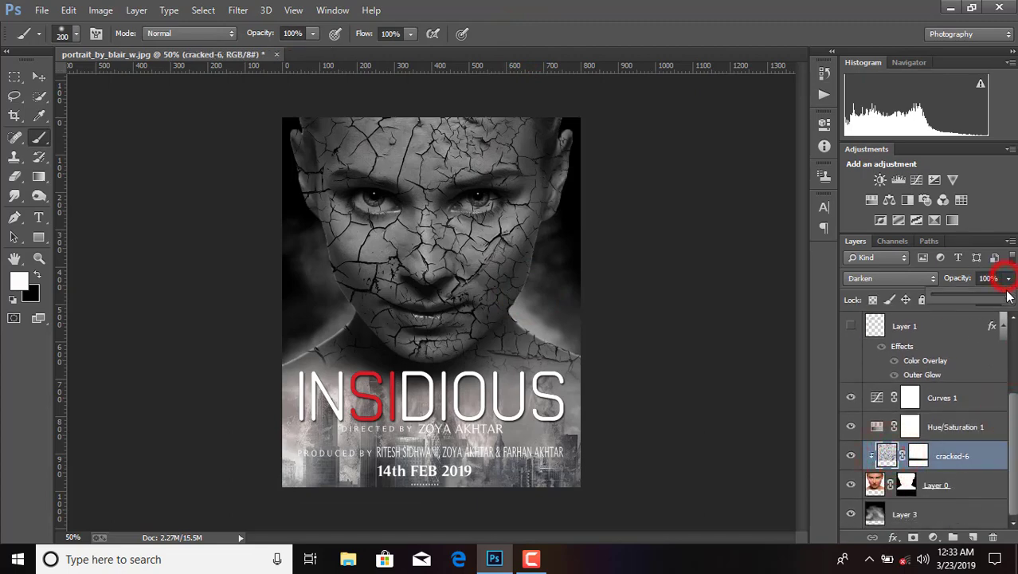
{"action": "left_click_drag", "start_coordinate": [996, 297], "coordinate": [973, 300]}
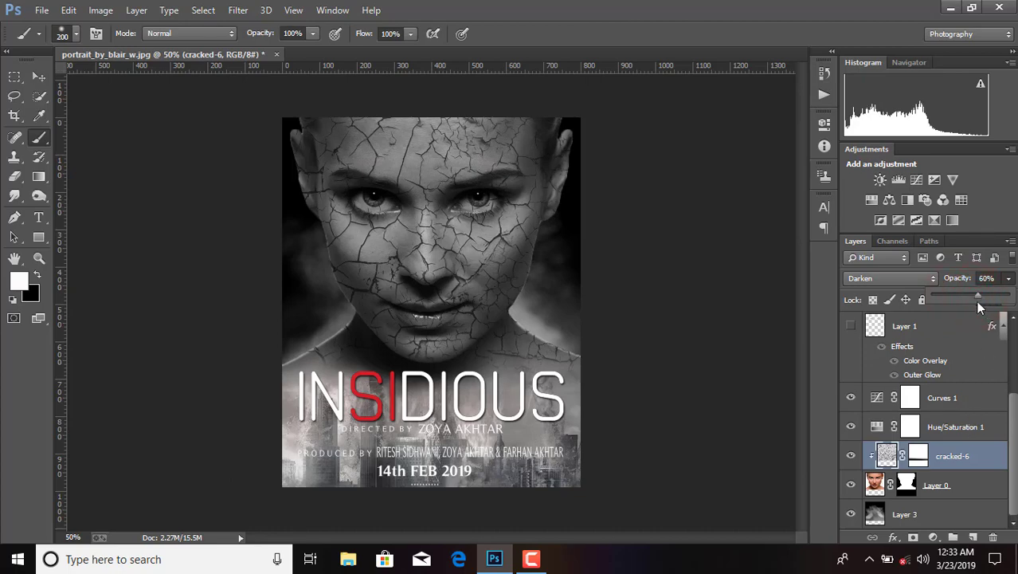
{"action": "left_click_drag", "start_coordinate": [989, 300], "coordinate": [992, 299]}
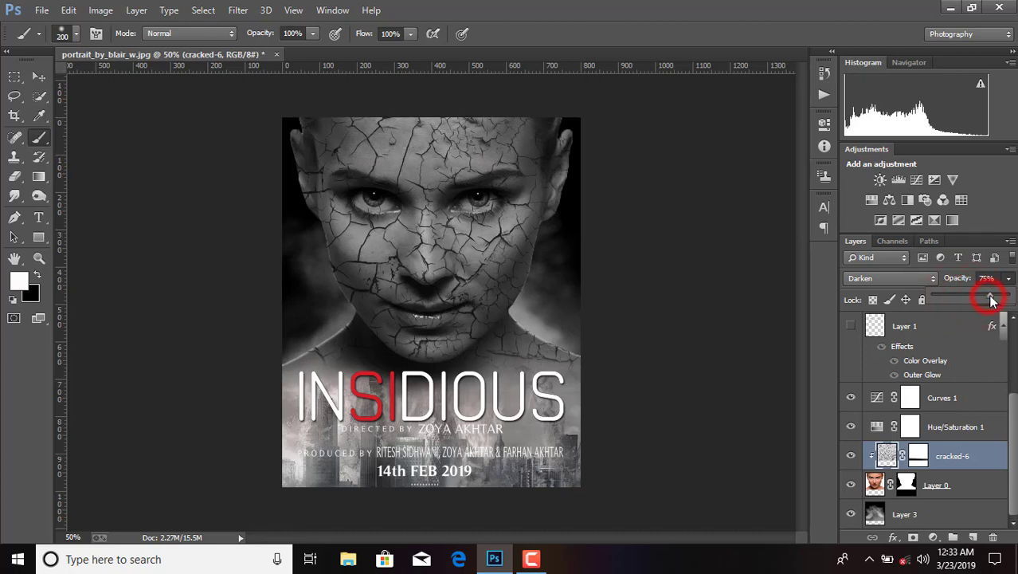
Show the glowing-eye layer again and merge all visible layers into Curves 1.
{"action": "right_click", "coordinate": [962, 405]}
{"action": "left_click", "coordinate": [674, 444]}
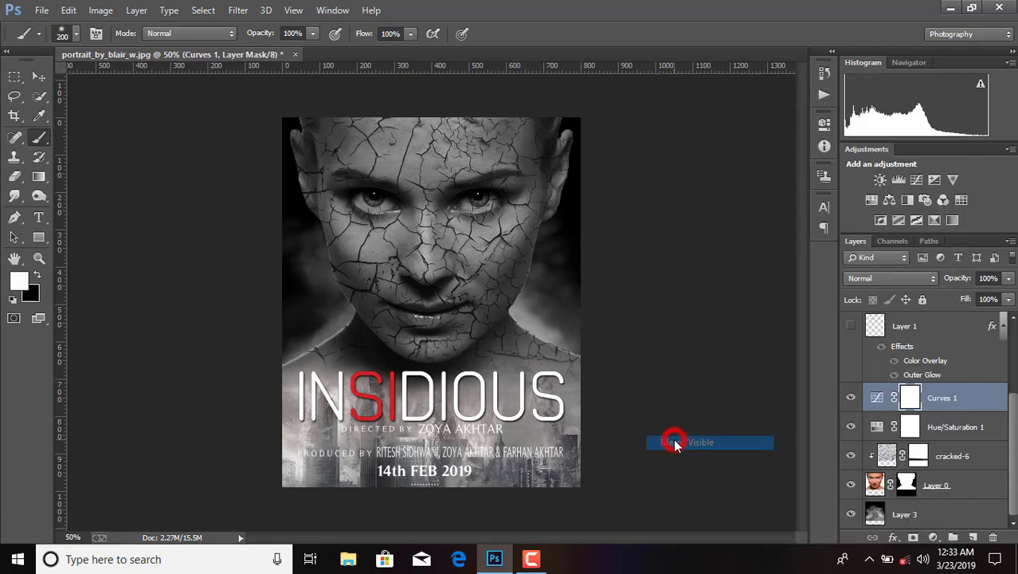
{"action": "right_click", "coordinate": [917, 399]}
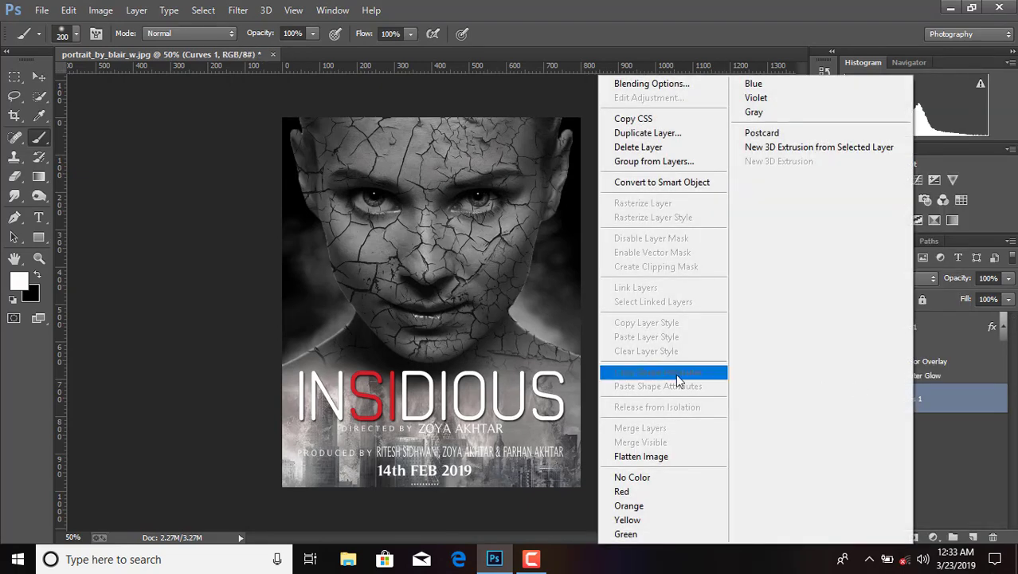
{"action": "left_click", "coordinate": [623, 453]}
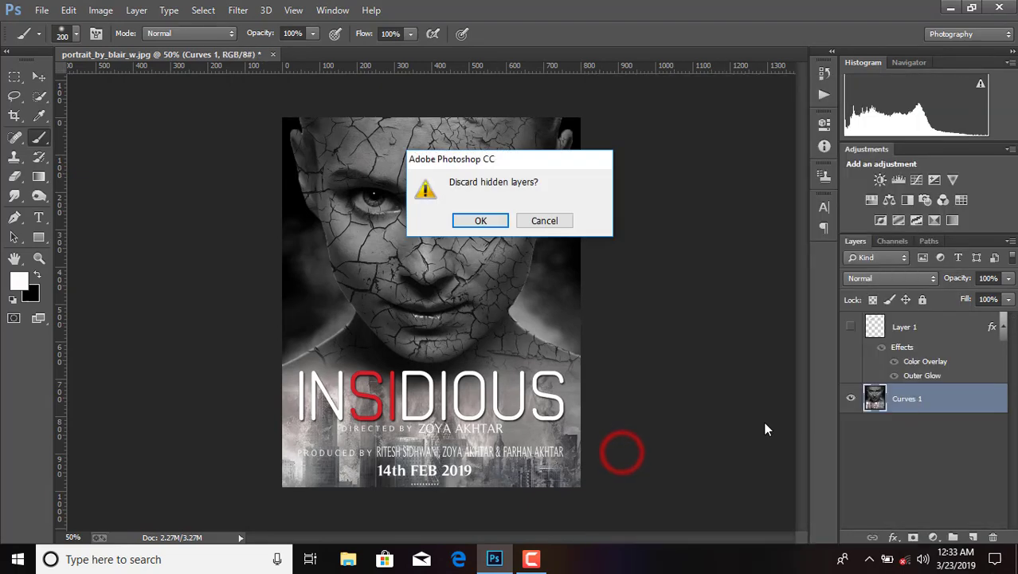
{"action": "left_click", "coordinate": [542, 221]}
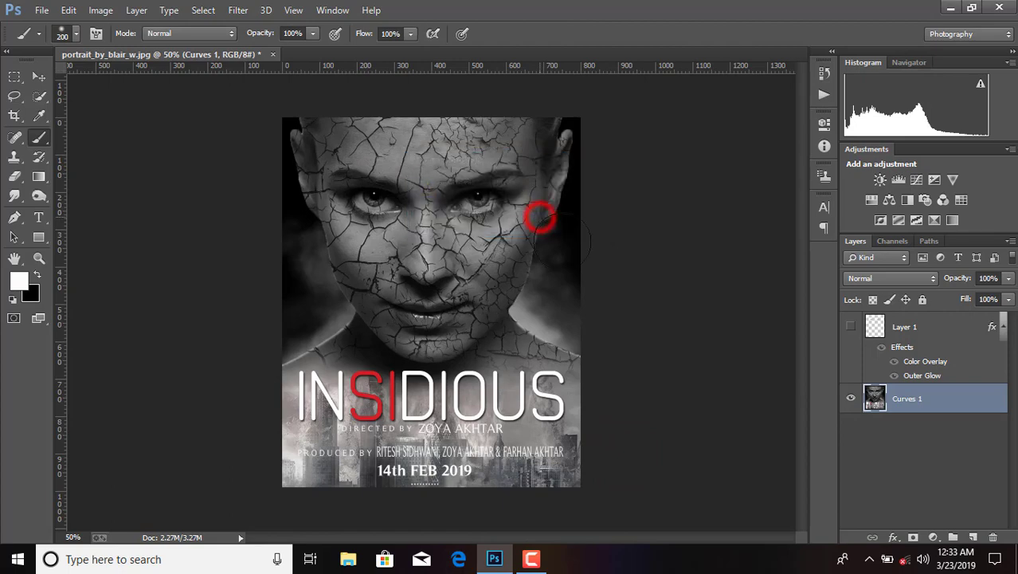
{"action": "left_click", "coordinate": [851, 328]}
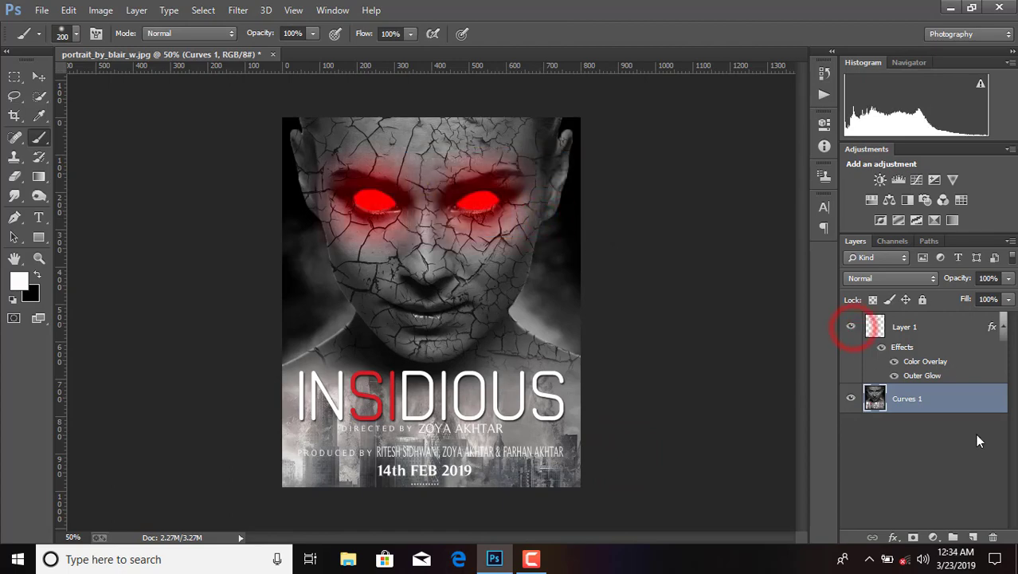
{"action": "right_click", "coordinate": [937, 403]}
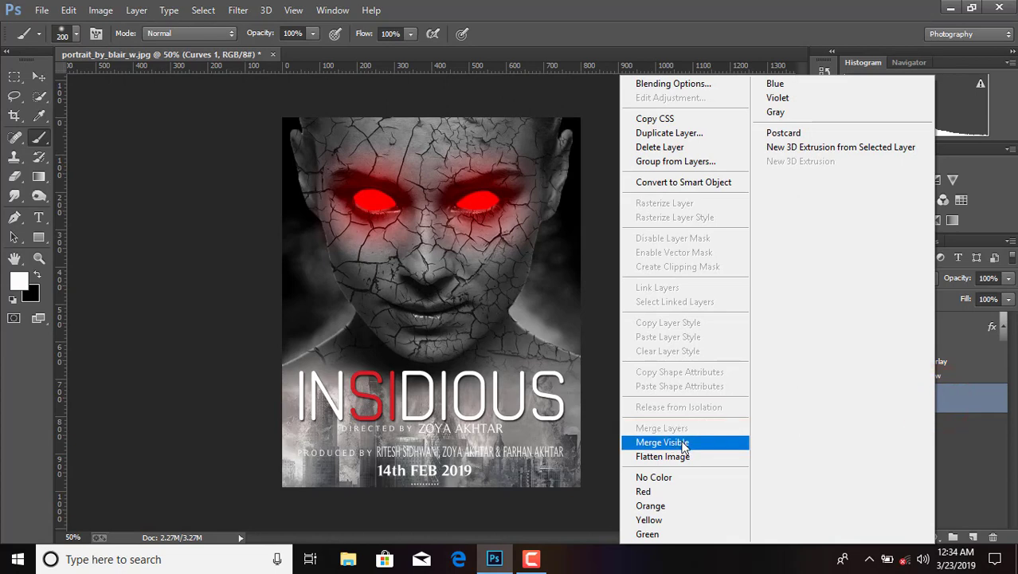
{"action": "left_click", "coordinate": [681, 441]}
In Camera Raw, set Clarity +27, Blacks -32, Whites +18 and Contrast +16.
{"action": "left_click", "coordinate": [239, 10]}
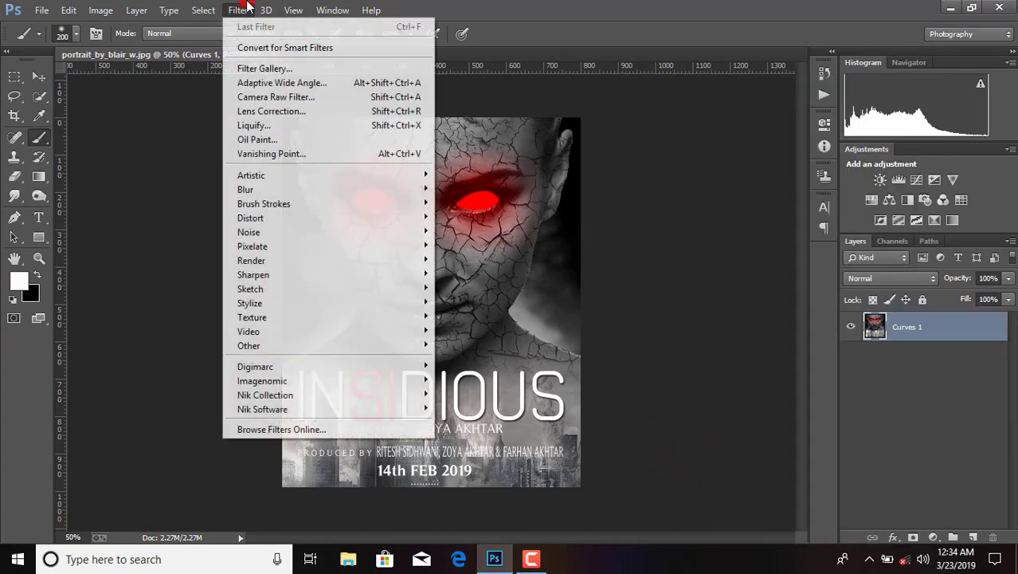
{"action": "left_click", "coordinate": [266, 96]}
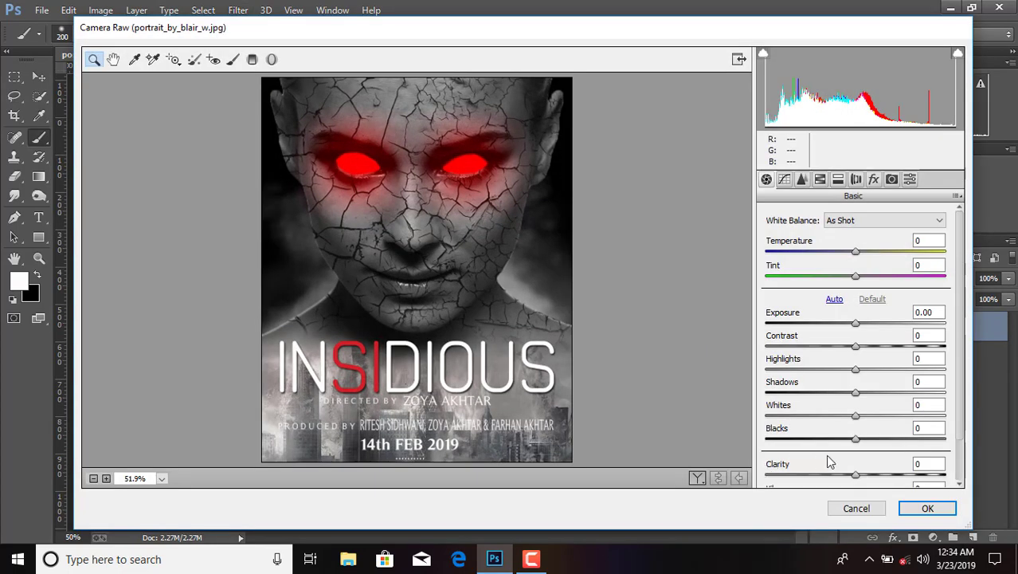
{"action": "left_click_drag", "start_coordinate": [855, 475], "coordinate": [879, 475]}
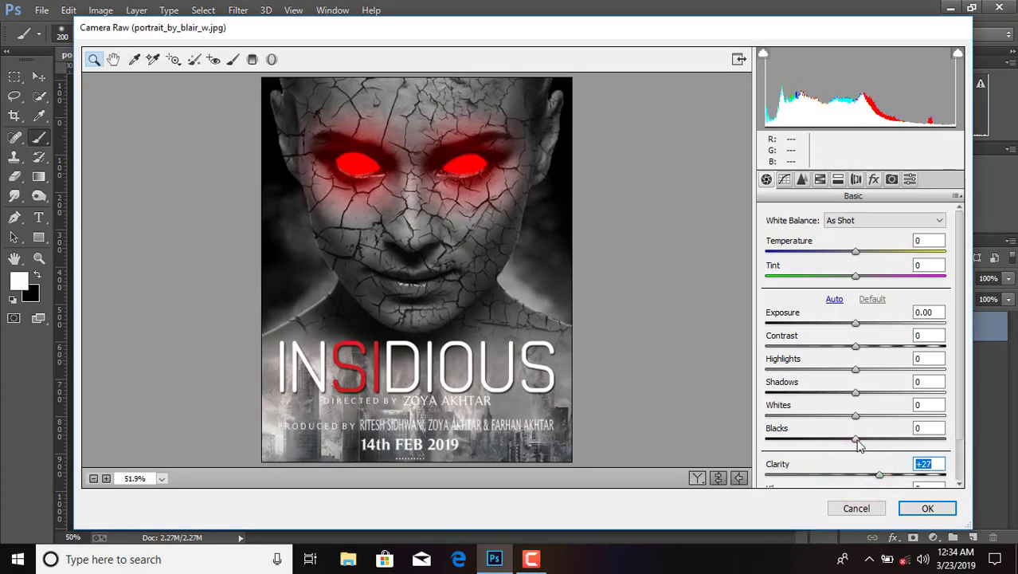
{"action": "mouse_move", "coordinate": [857, 438]}
{"action": "left_mouse_down"}
{"action": "mouse_move", "coordinate": [828, 439]}
{"action": "mouse_move", "coordinate": [871, 414]}
{"action": "mouse_move", "coordinate": [845, 396]}
{"action": "mouse_move", "coordinate": [899, 373]}
{"action": "left_mouse_up"}
{"action": "left_click", "coordinate": [861, 415]}
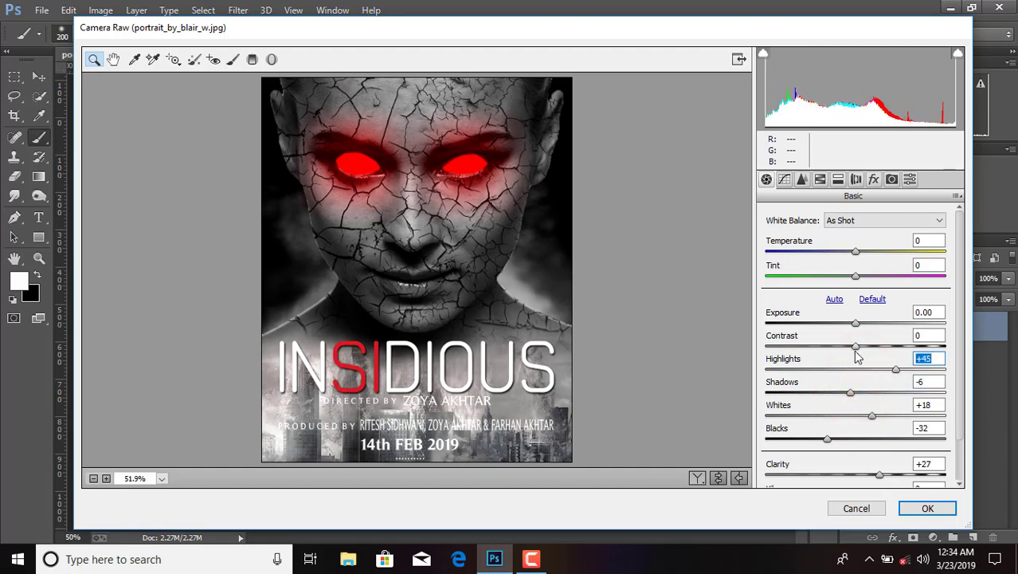
{"action": "left_click_drag", "start_coordinate": [856, 347], "coordinate": [872, 351]}
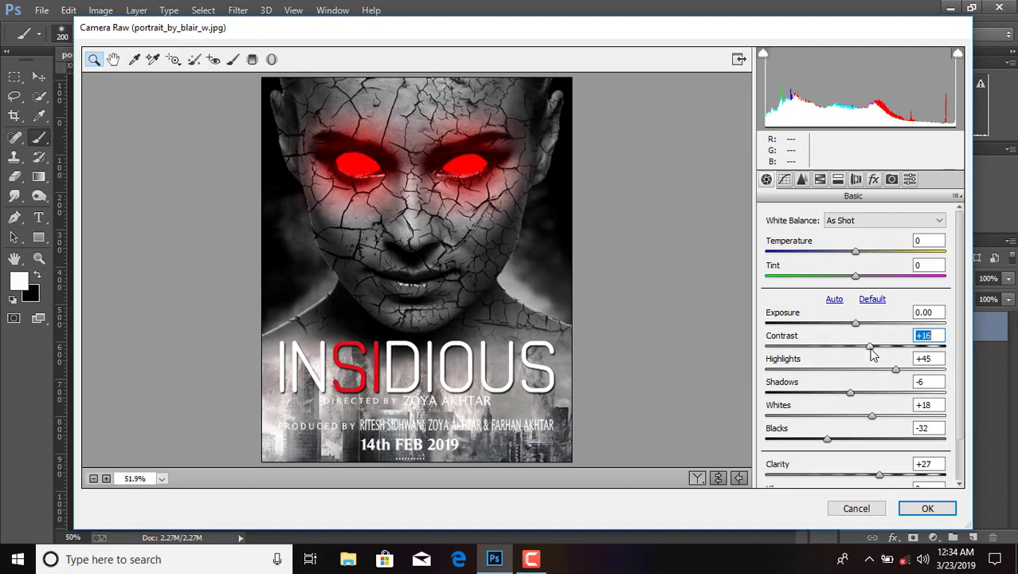
Set Luminance noise reduction to 35 and boost Oranges (+50) and Reds saturation.
{"action": "left_click", "coordinate": [801, 179]}
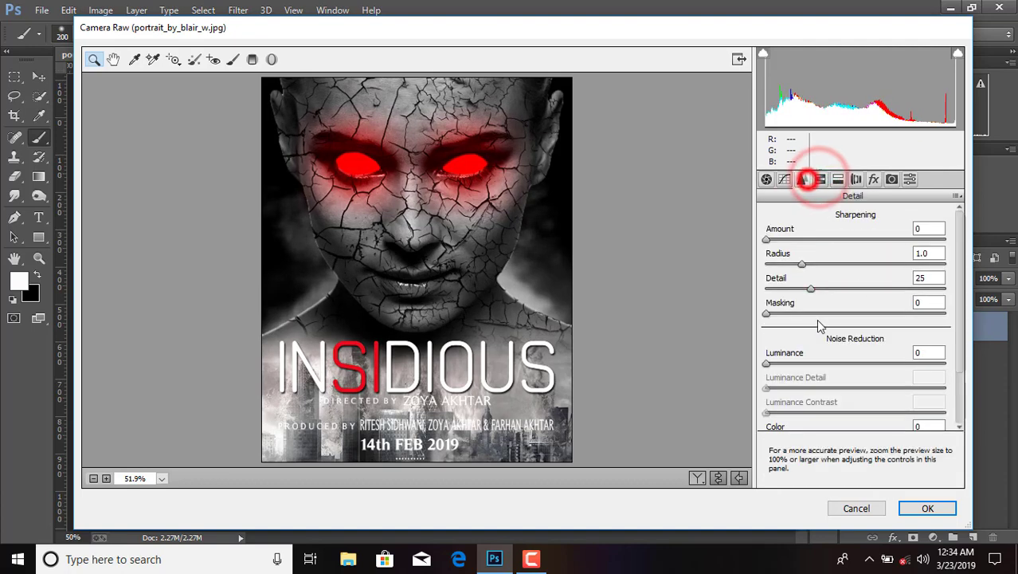
{"action": "left_click_drag", "start_coordinate": [767, 363], "coordinate": [829, 363]}
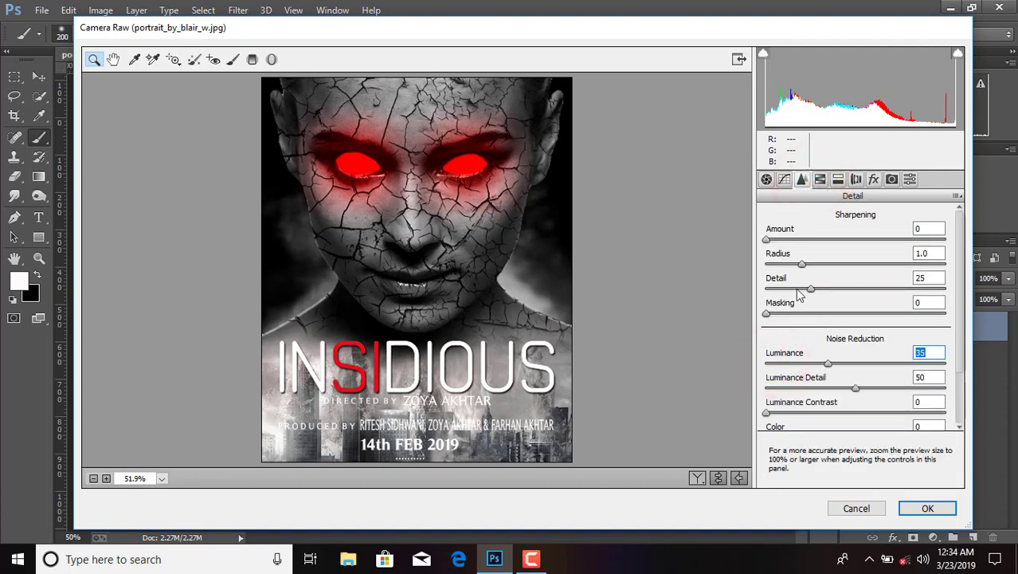
{"action": "left_click", "coordinate": [820, 178]}
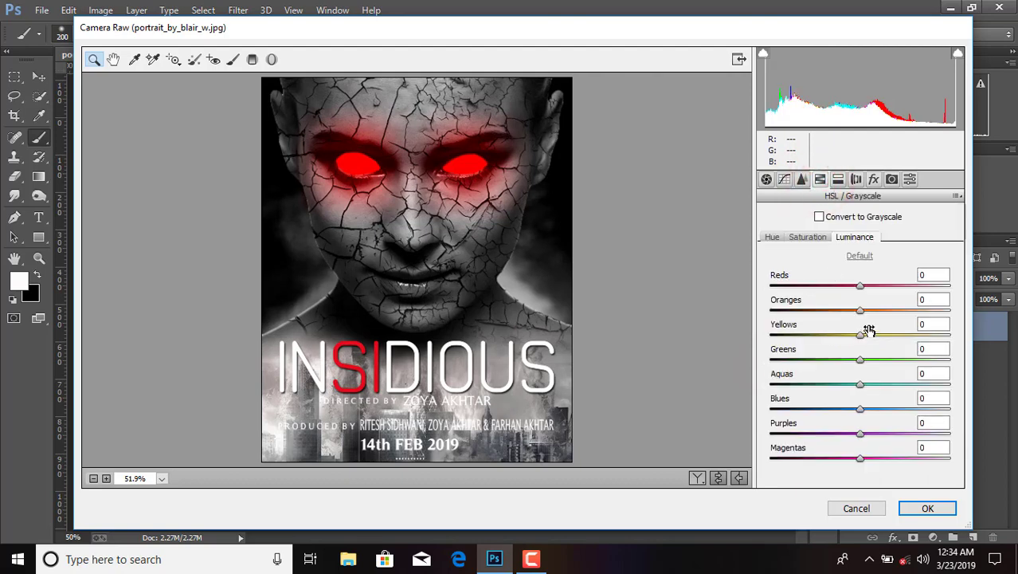
{"action": "left_click", "coordinate": [808, 237]}
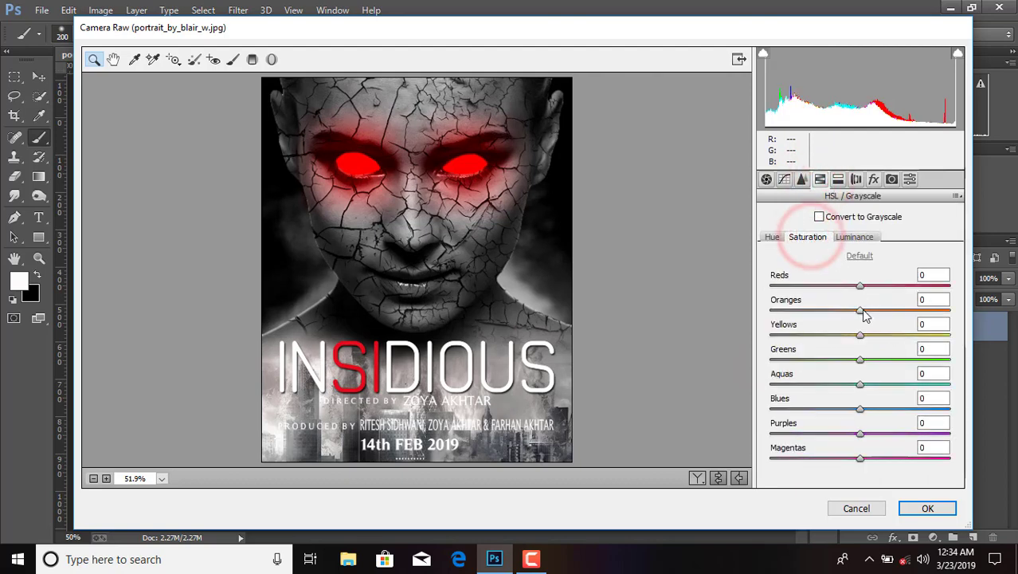
{"action": "left_click_drag", "start_coordinate": [861, 310], "coordinate": [904, 309]}
{"action": "left_click", "coordinate": [863, 286]}
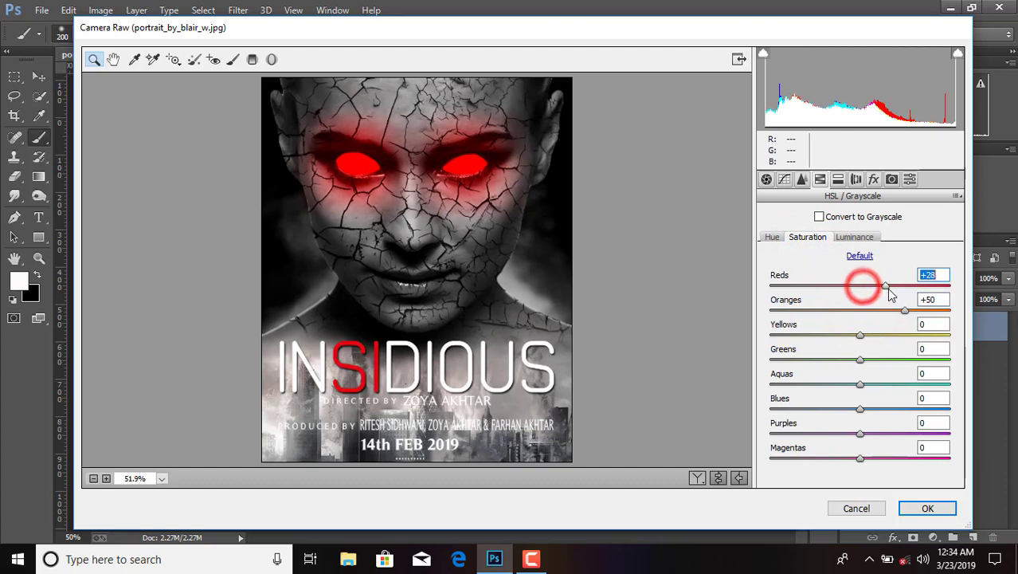
Shift the Oranges hue to -23 and darken the Reds luminance to -16.
{"action": "left_click", "coordinate": [773, 237]}
{"action": "mouse_move", "coordinate": [861, 310]}
{"action": "left_mouse_down"}
{"action": "mouse_move", "coordinate": [840, 310]}
{"action": "mouse_move", "coordinate": [854, 286]}
{"action": "left_mouse_up"}
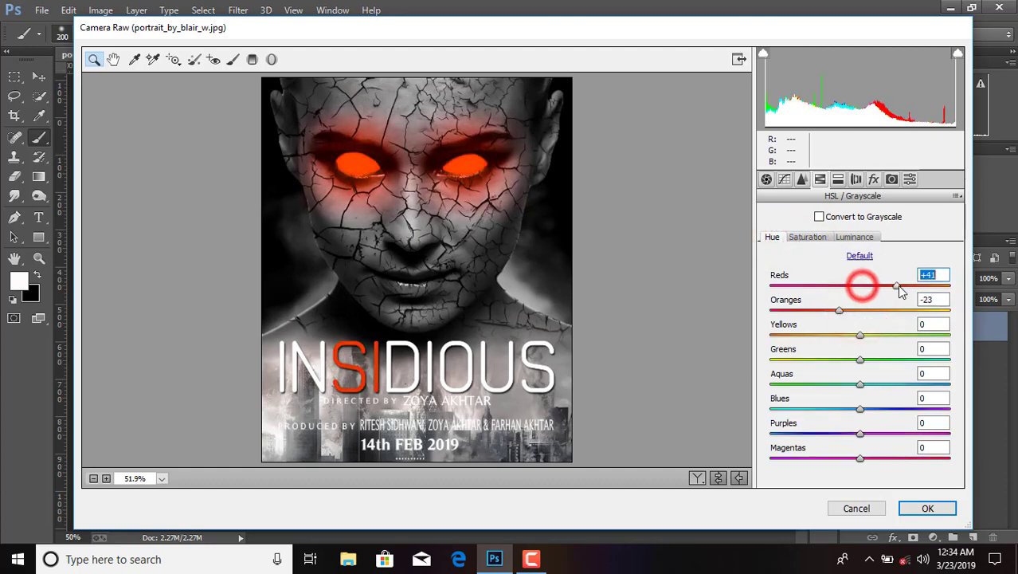
{"action": "left_click", "coordinate": [859, 235]}
{"action": "mouse_move", "coordinate": [859, 285]}
{"action": "left_mouse_down"}
{"action": "mouse_move", "coordinate": [847, 287]}
{"action": "mouse_move", "coordinate": [844, 310]}
{"action": "left_mouse_up"}
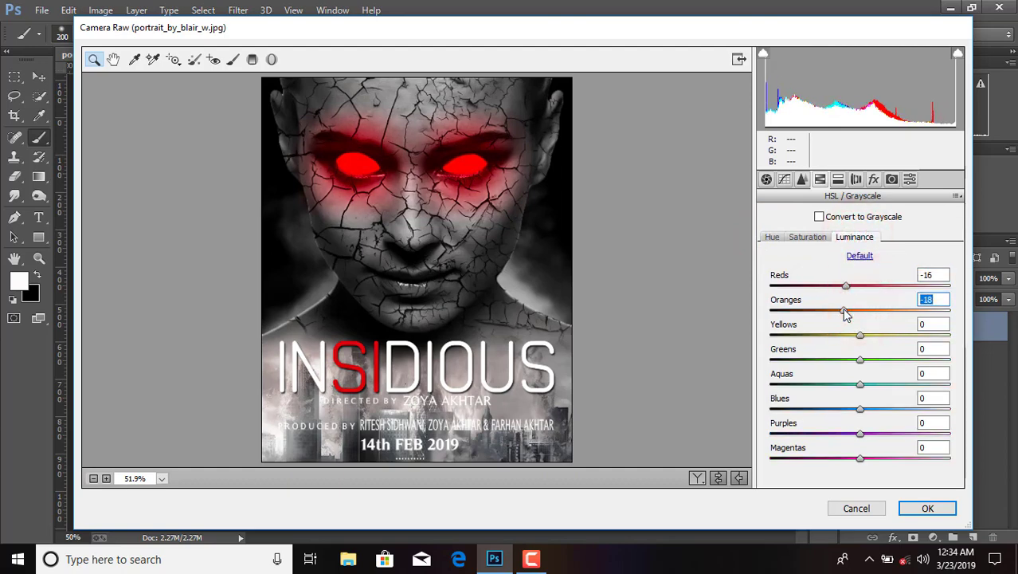
Add a darkened post-crop edge vignette with Amount -29.
{"action": "left_click", "coordinate": [874, 179]}
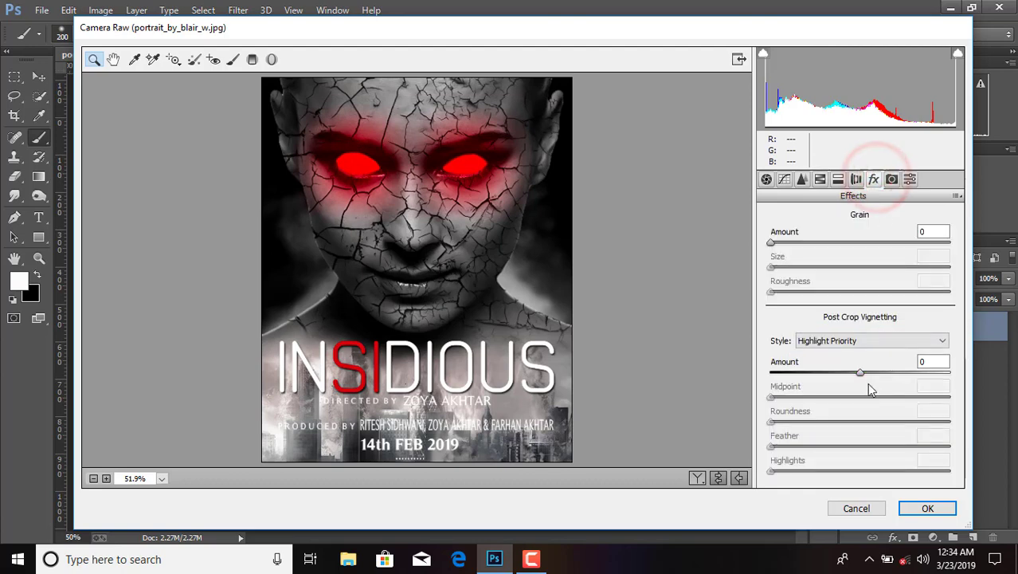
{"action": "left_click_drag", "start_coordinate": [861, 373], "coordinate": [841, 372]}
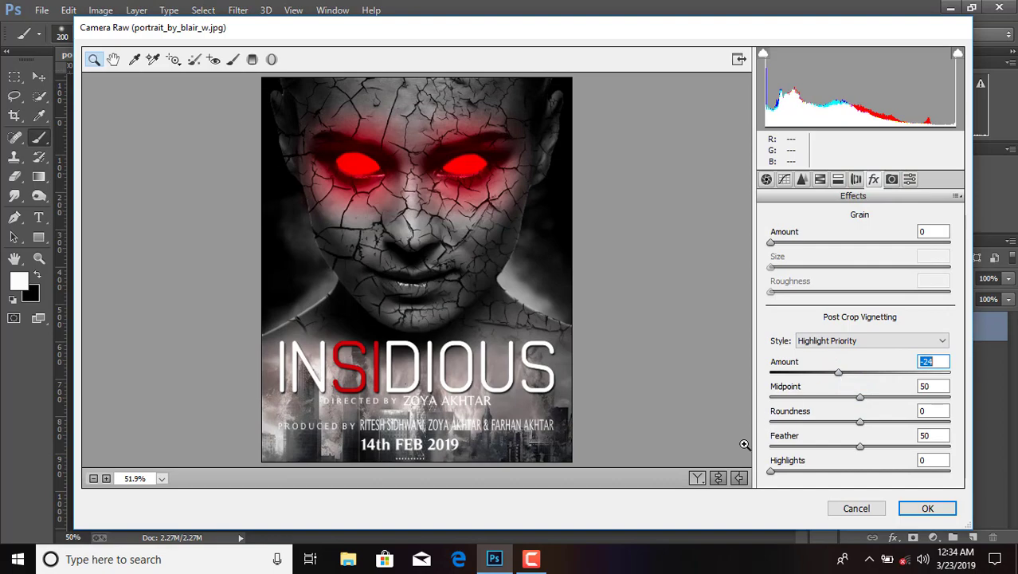
{"action": "left_click", "coordinate": [697, 478]}
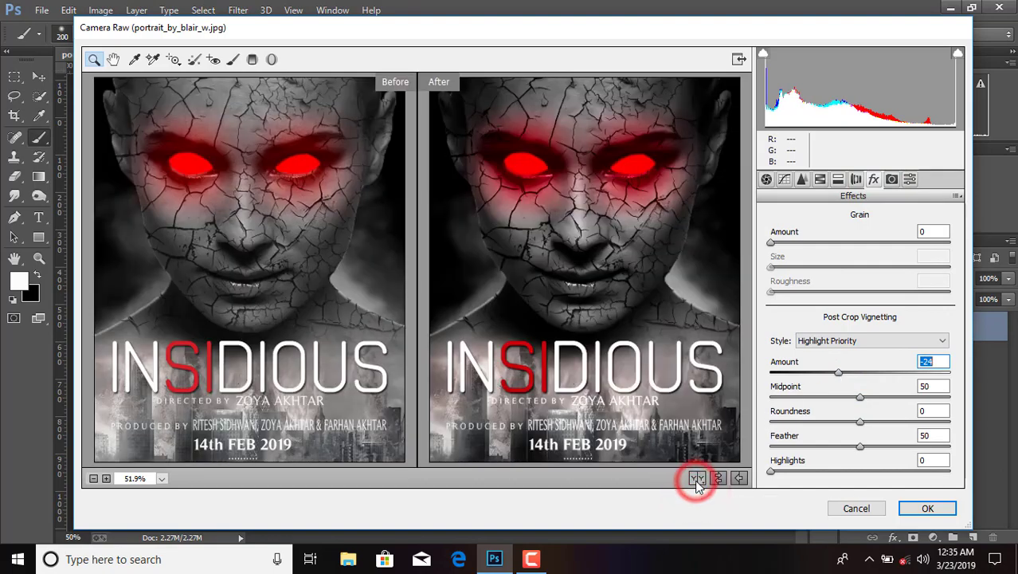
{"action": "left_click_drag", "start_coordinate": [828, 372], "coordinate": [831, 372]}
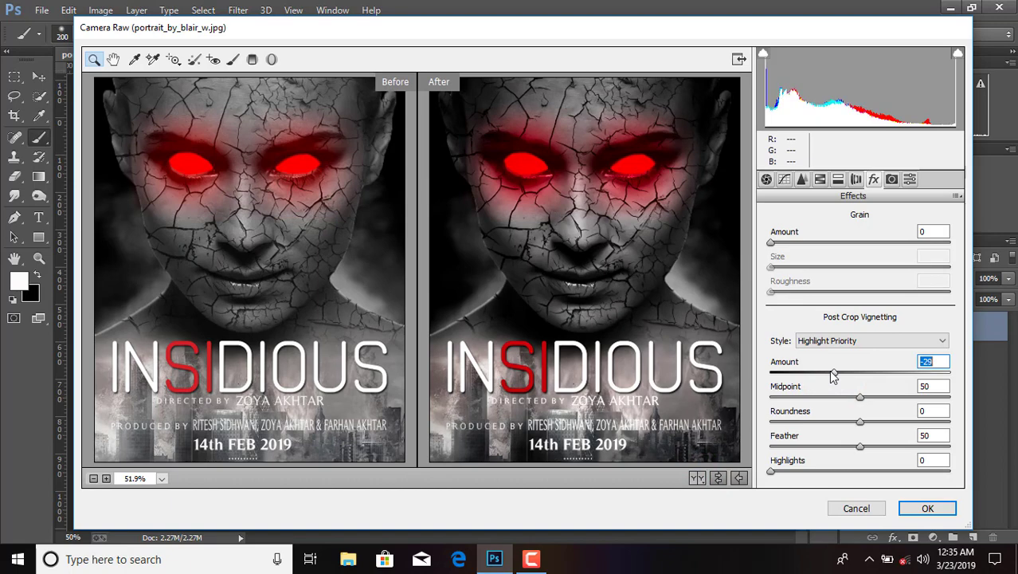
Apply the Camera Raw edits and flatten the poster into a Background layer.
{"action": "left_click", "coordinate": [914, 509]}
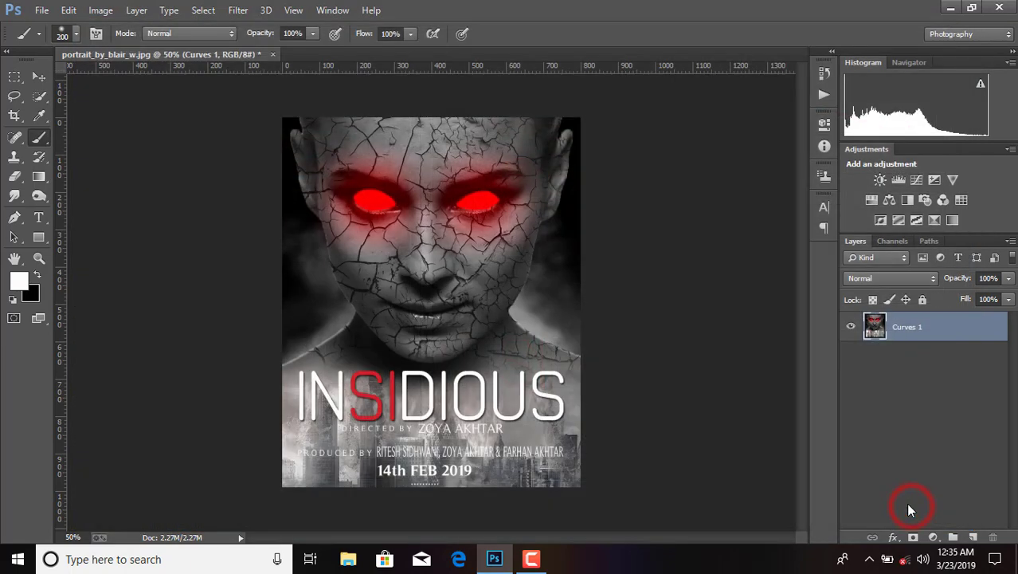
{"action": "right_click", "coordinate": [920, 343]}
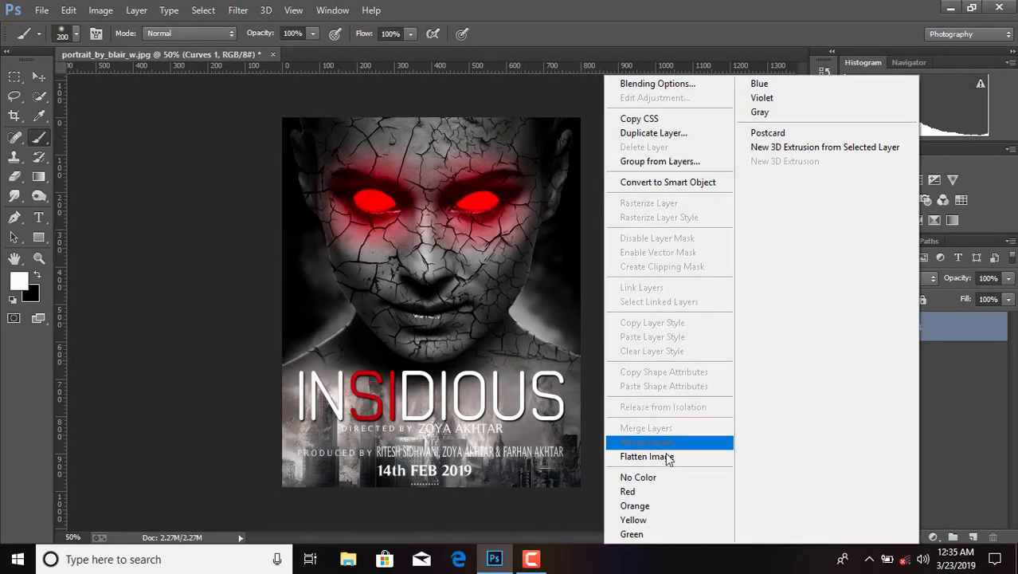
{"action": "left_click", "coordinate": [663, 456]}
Save the poster as a JPEG named 'new horror'.
{"action": "left_click", "coordinate": [35, 10]}
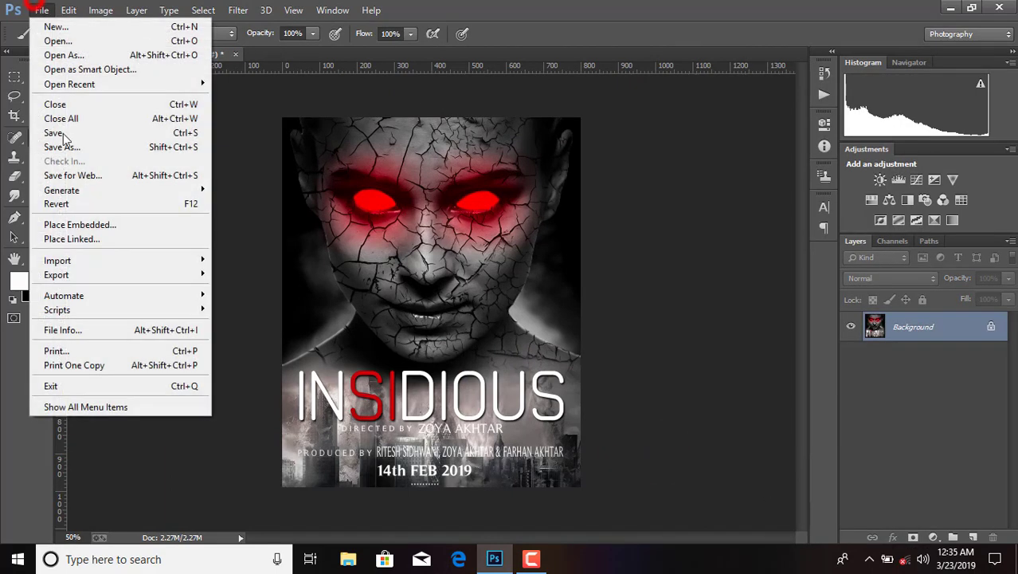
{"action": "left_click", "coordinate": [91, 149]}
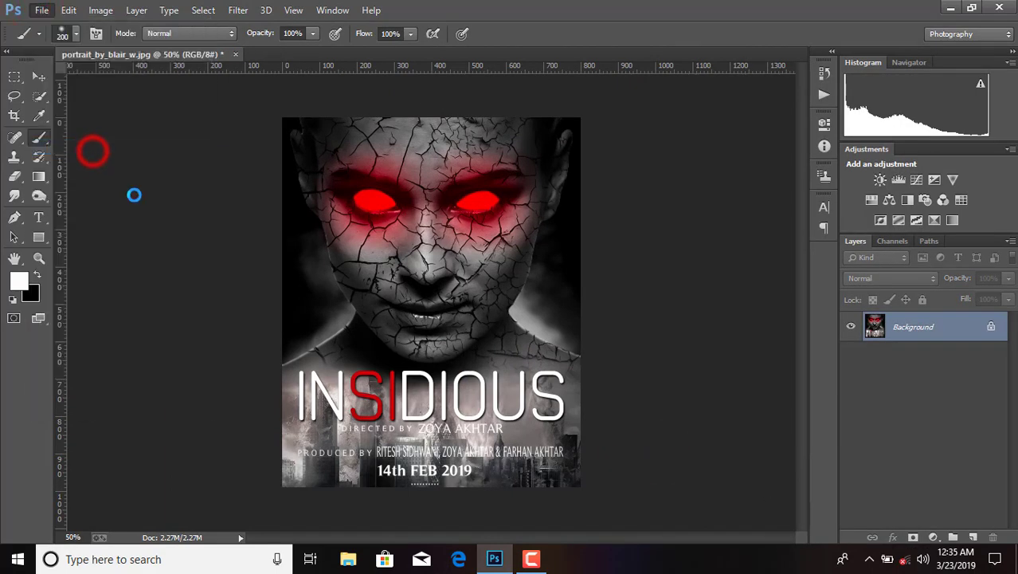
{"action": "key", "text": "BackSpace"}
{"action": "type", "text": "new horror"}
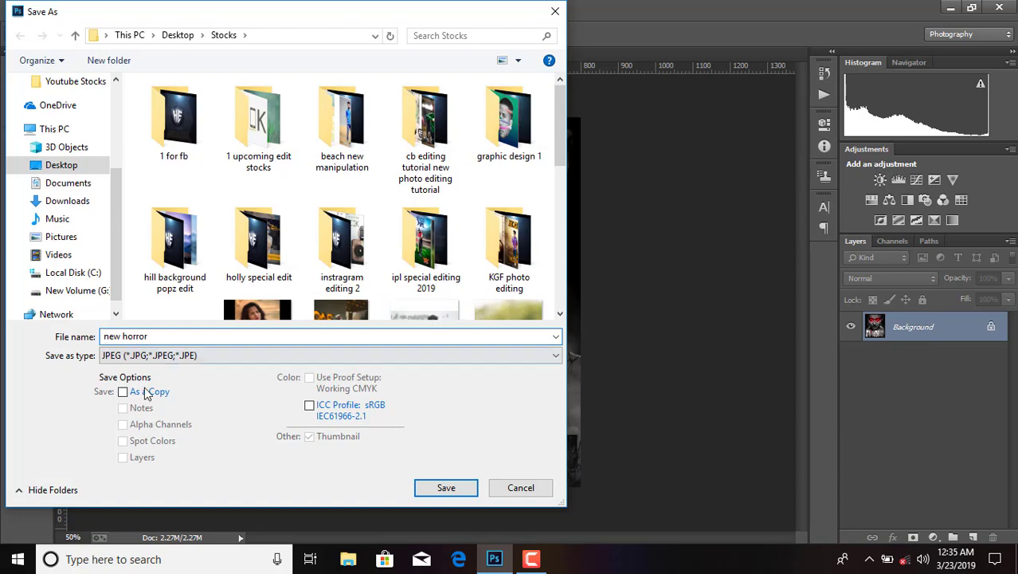
{"action": "left_click", "coordinate": [446, 488]}
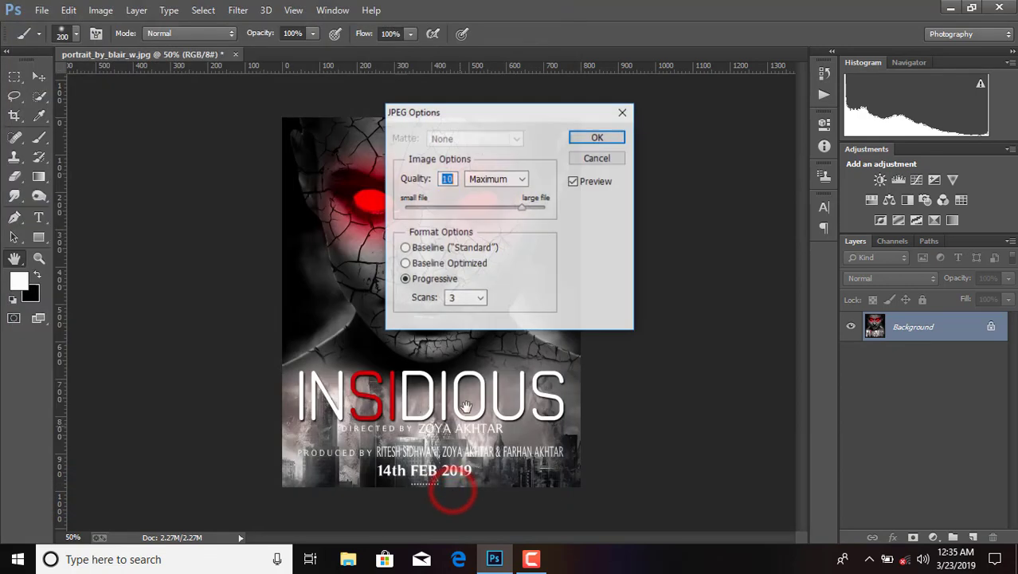